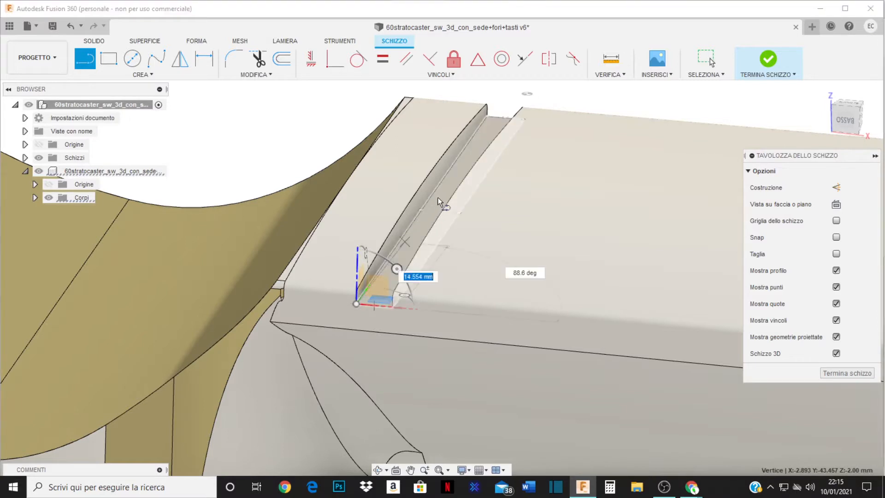
Finish a 3D sketch line along the headstock-side bottom edge of the nut slot, ending at the slot's far corner
click(487, 117)
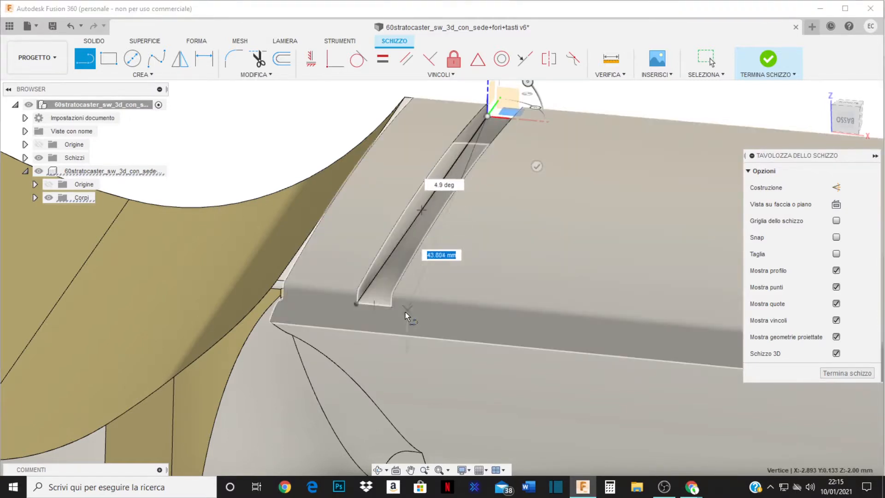
shift+middle_drag(405, 312, 622, 330)
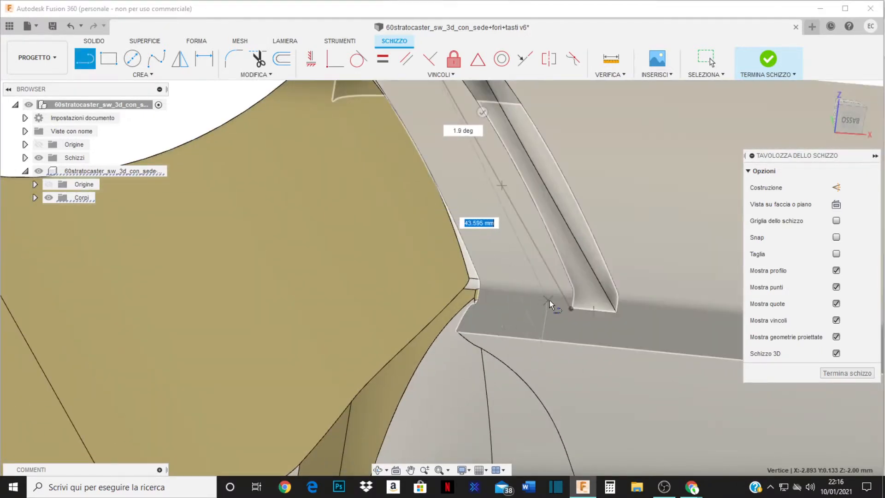
right_click(550, 301)
click(602, 303)
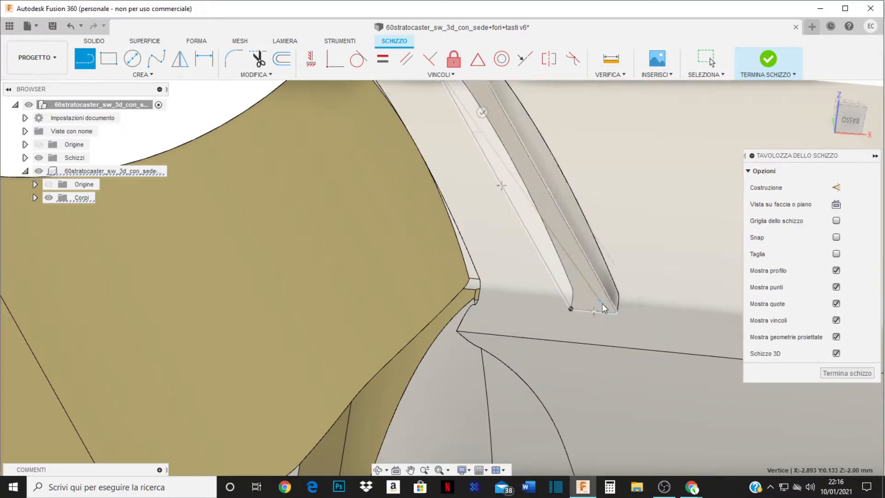
Draw a second 3D sketch line along the nut slot's other long bottom edge, from corner to corner
middle_drag(603, 303, 477, 326)
click(483, 302)
right_click(482, 301)
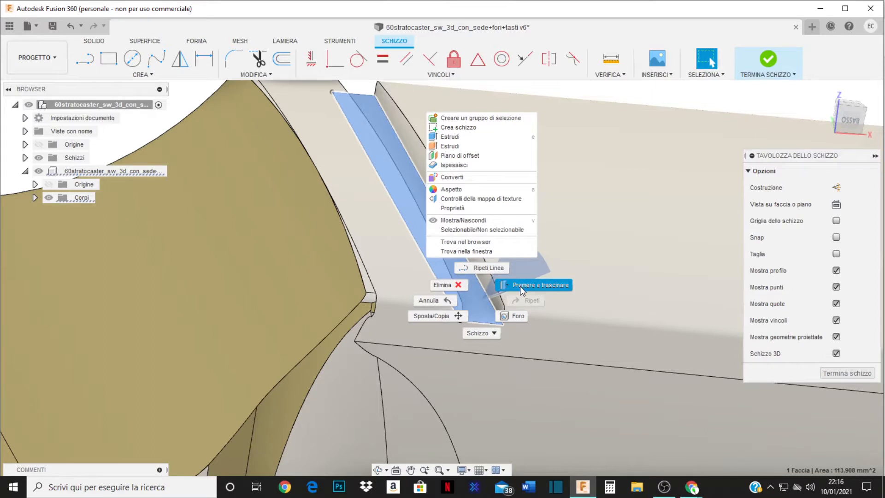
click(493, 268)
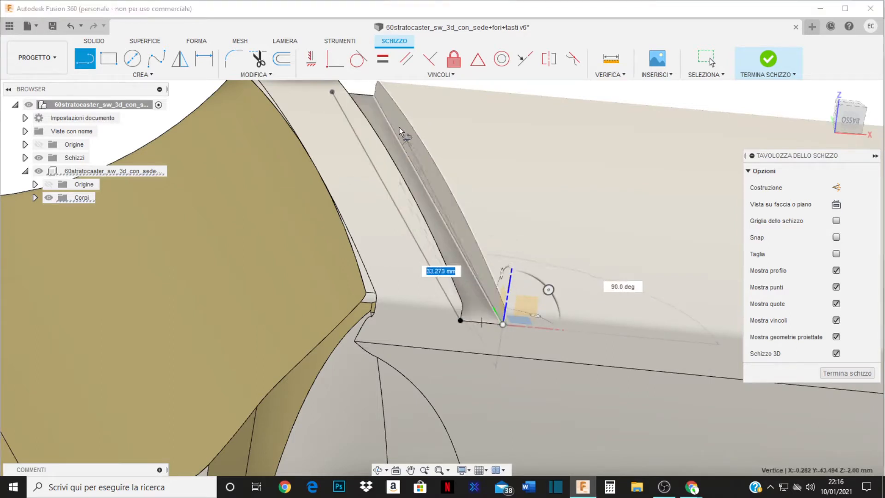
click(376, 97)
scroll(436, 198, down, 2)
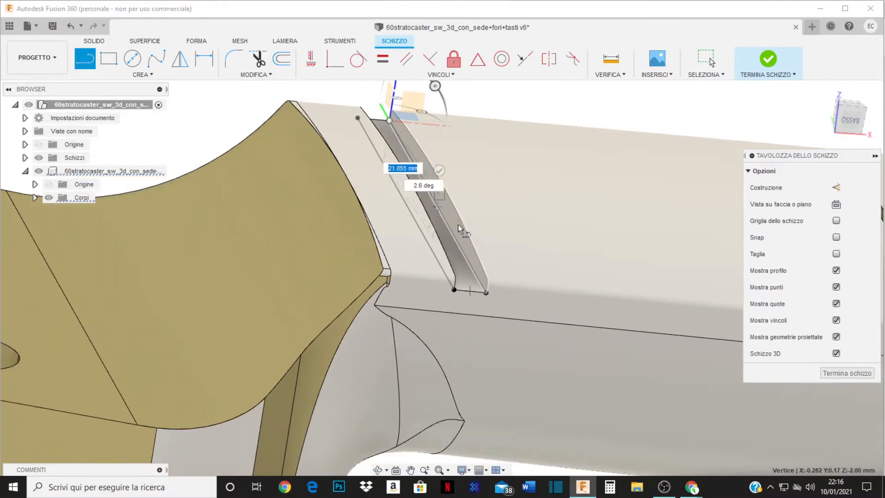
scroll(460, 227, down, 2)
middle_drag(537, 267, 486, 314)
right_click(438, 252)
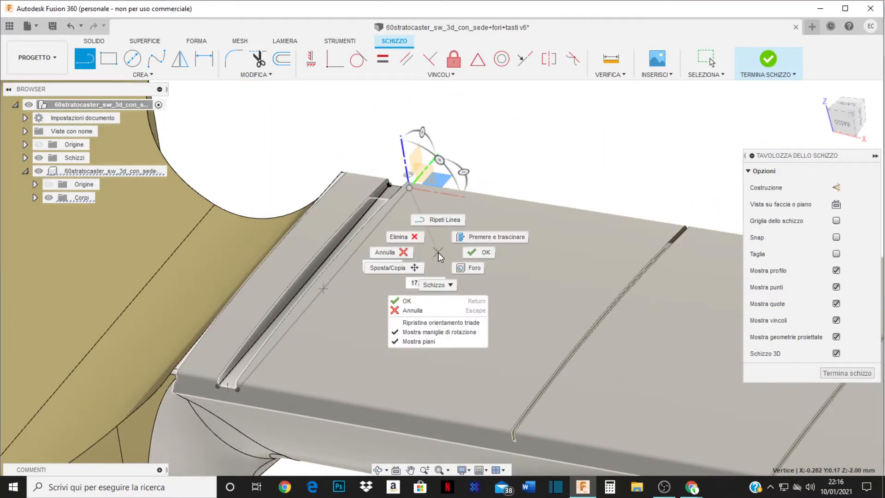
click(480, 250)
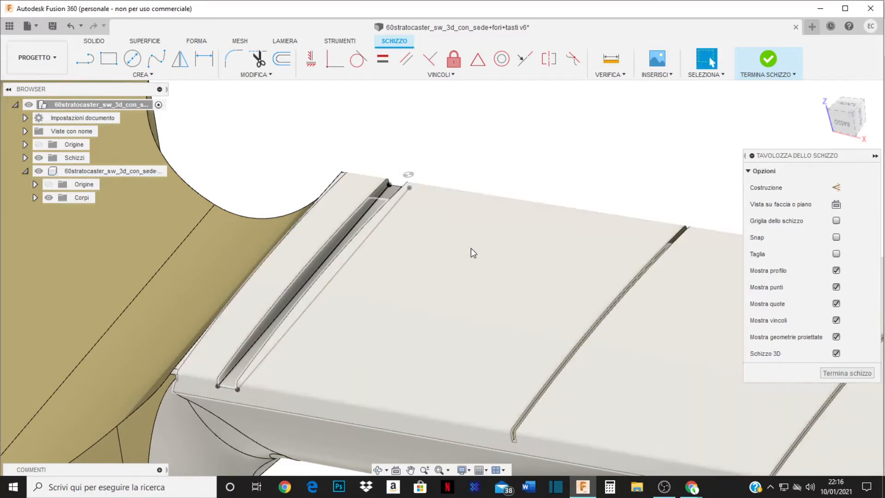
Use Include 3D Geometry to bring the bottom face outline of the first fret slot into the sketch
scroll(433, 224, down, 2)
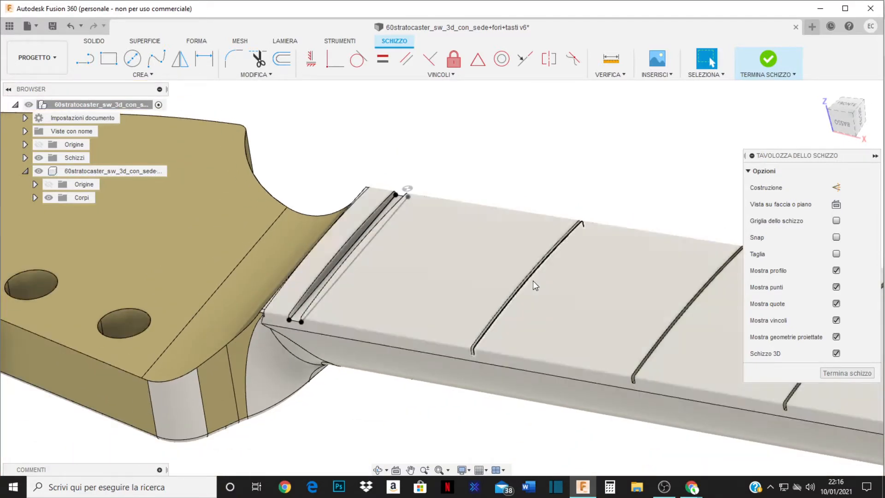
scroll(533, 281, up, 3)
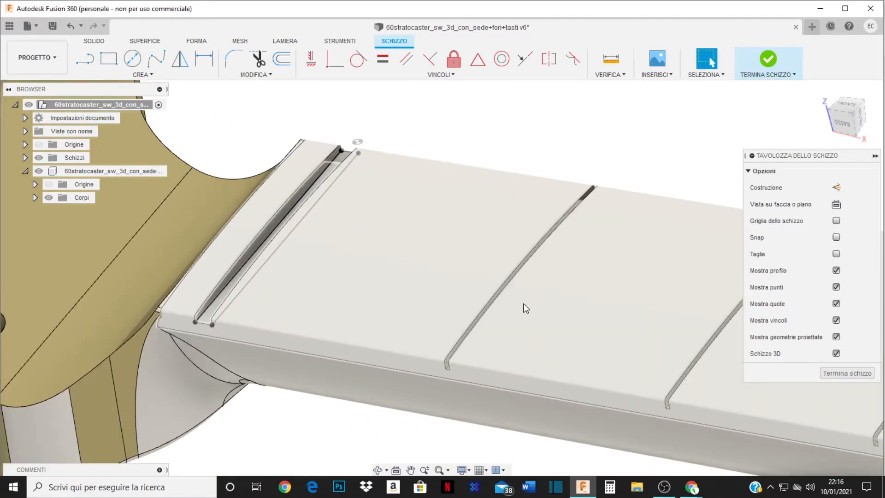
scroll(523, 302, up, 3)
scroll(406, 318, down, 1)
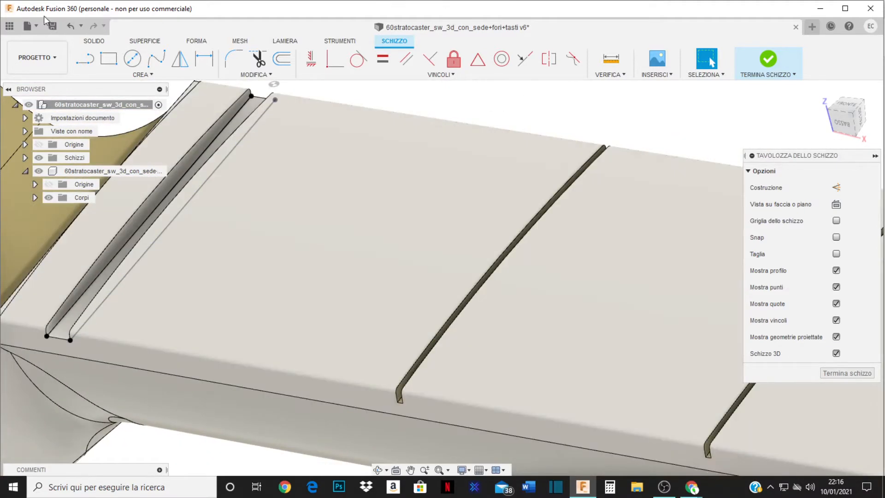
click(143, 75)
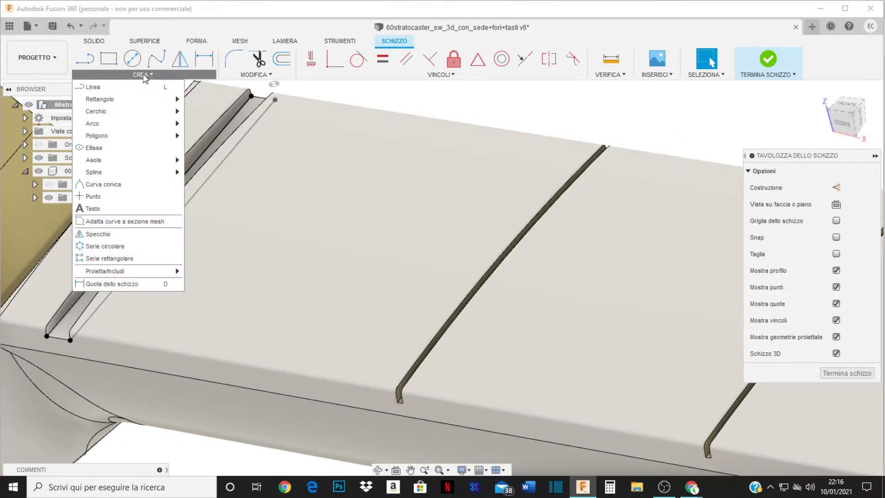
mouse_move(132, 272)
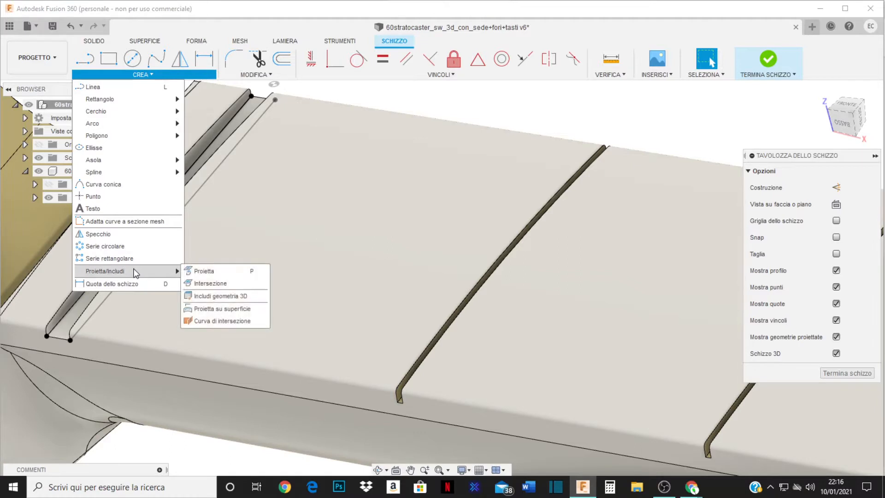
click(215, 298)
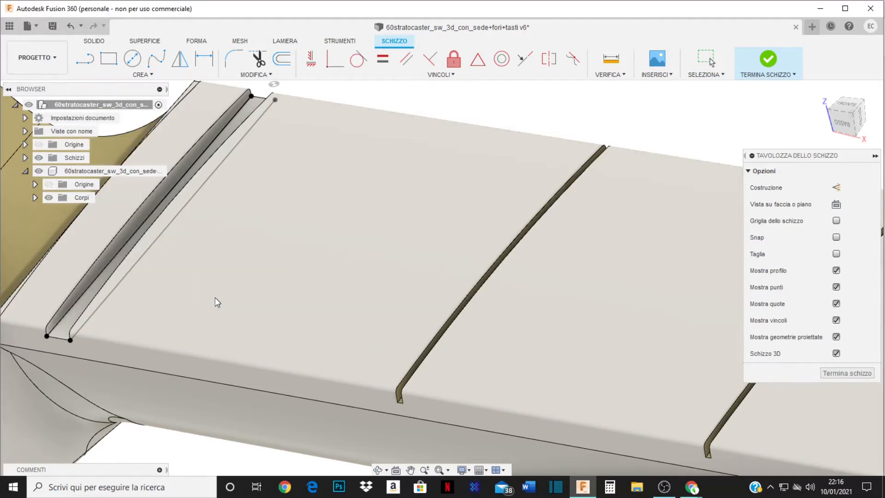
scroll(369, 312, up, 6)
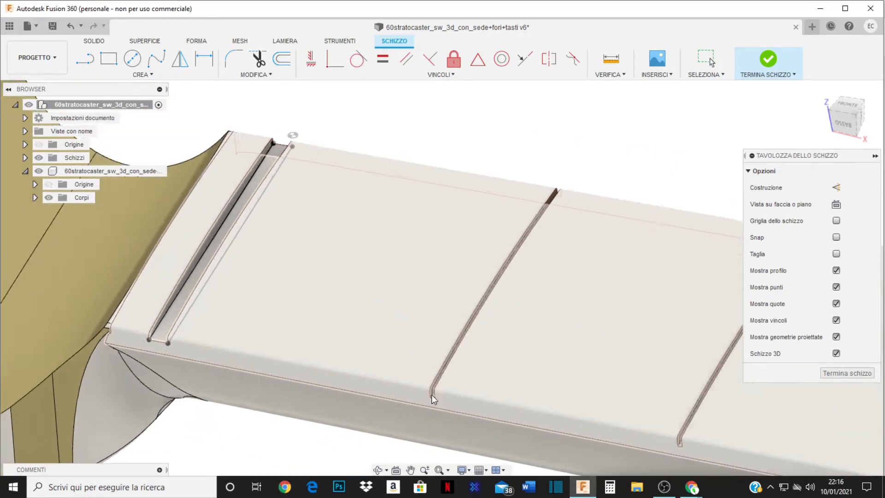
scroll(414, 378, up, 5)
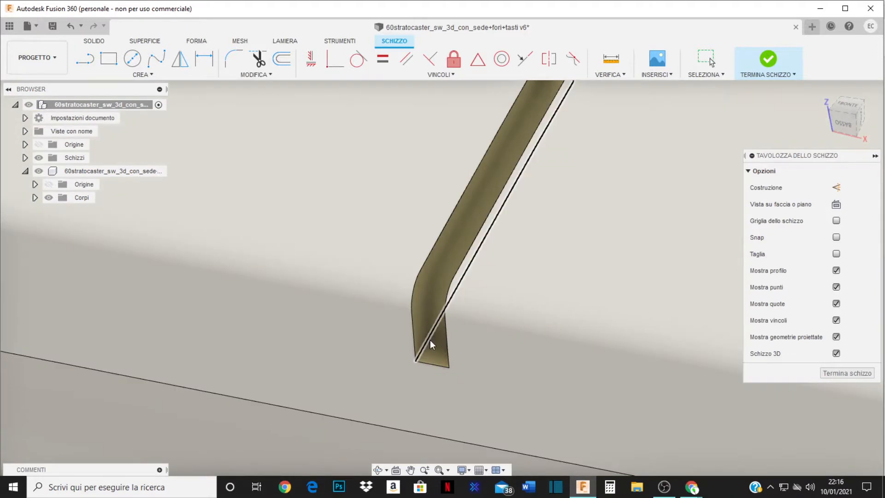
click(430, 340)
mouse_move(436, 353)
shift+middle_down()
mouse_move(448, 363)
mouse_move(328, 319)
mouse_move(534, 382)
mouse_move(563, 364)
mouse_move(557, 355)
mouse_move(496, 352)
mouse_move(249, 267)
mouse_move(579, 381)
mouse_move(698, 381)
shift+middle_up()
scroll(552, 360, down, 5)
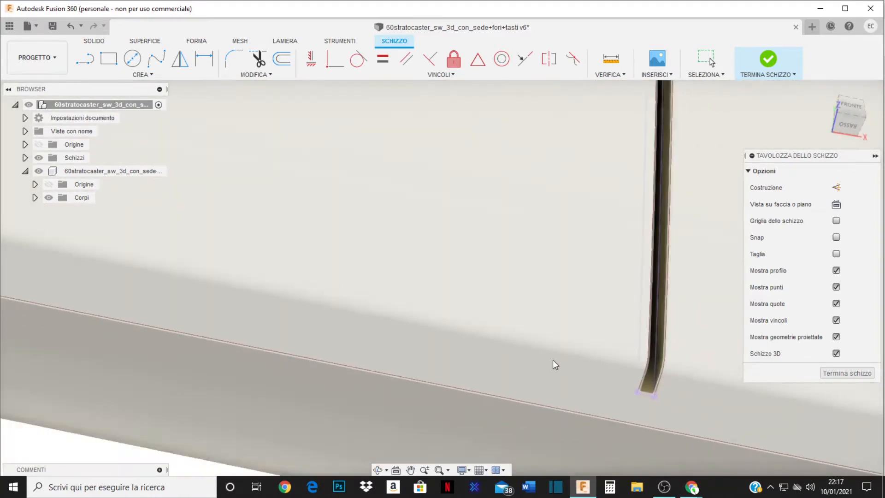
scroll(552, 360, down, 3)
scroll(580, 198, up, 8)
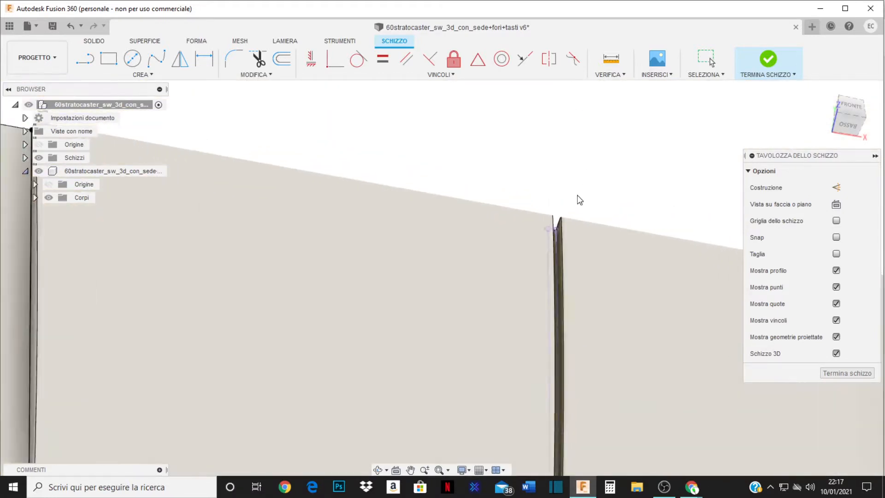
scroll(558, 238, up, 5)
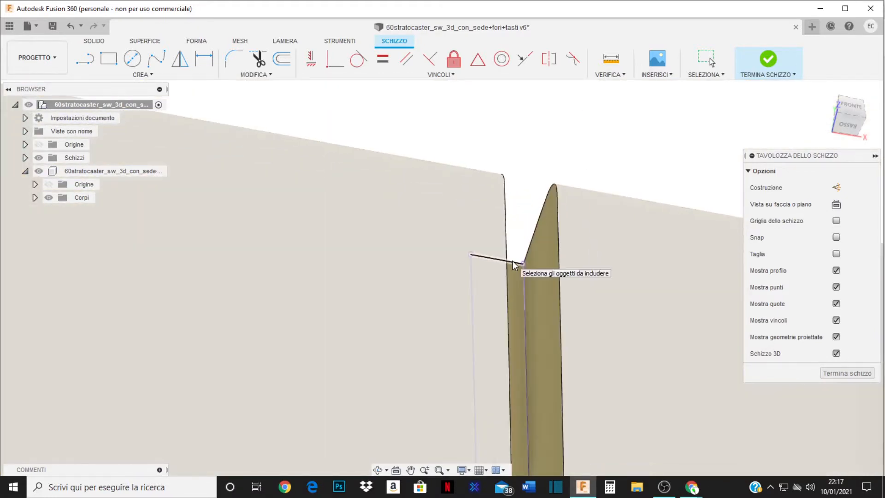
Include the bottom face outlines of the second and third fret slots in the sketch as 3D geometry
scroll(478, 268, down, 10)
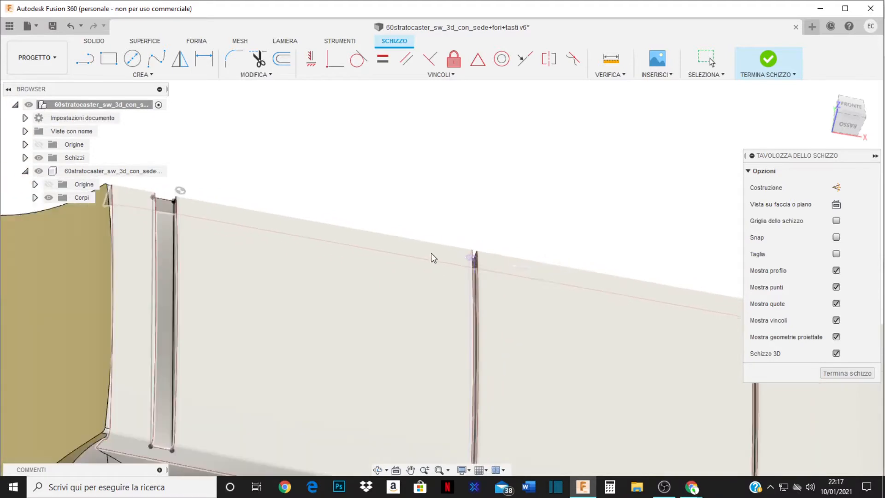
scroll(415, 252, up, 3)
scroll(552, 325, up, 10)
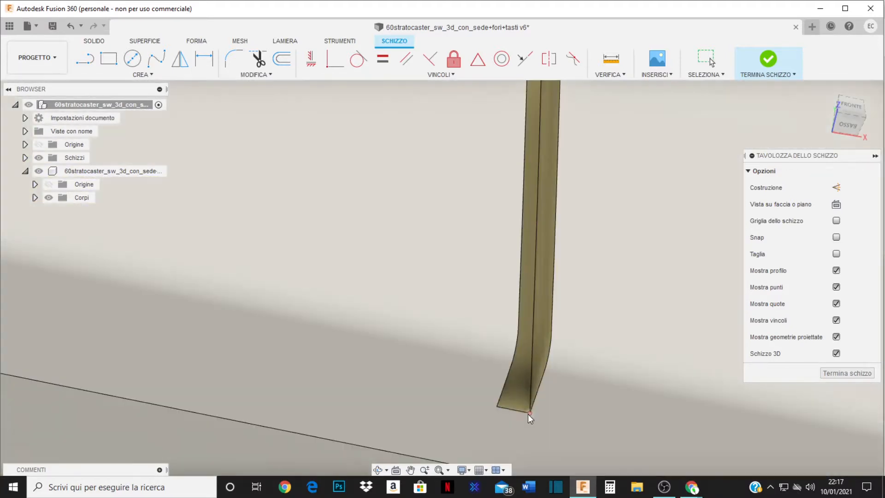
click(521, 397)
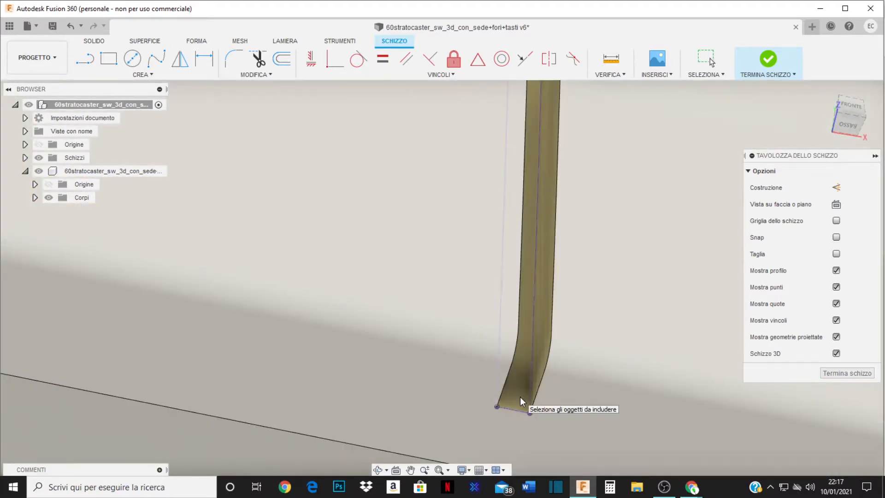
scroll(494, 381, down, 3)
scroll(425, 336, down, 4)
scroll(601, 388, up, 5)
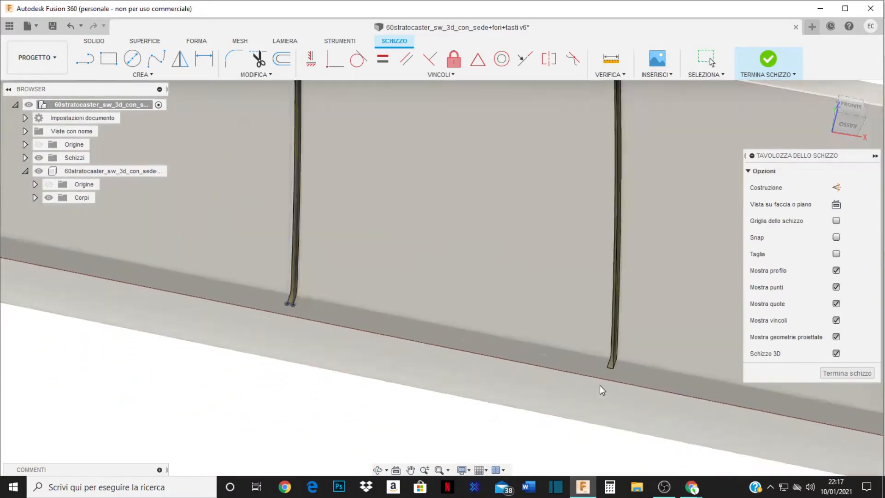
scroll(591, 360, up, 3)
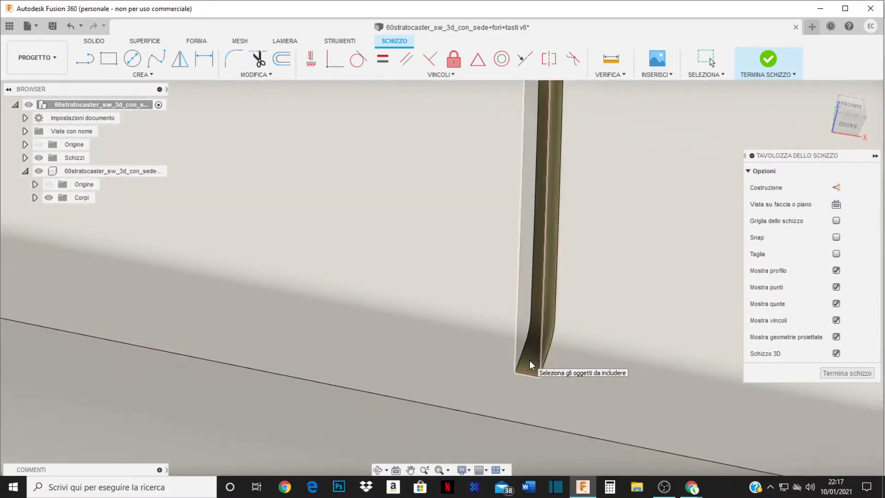
click(529, 364)
scroll(424, 354, down, 5)
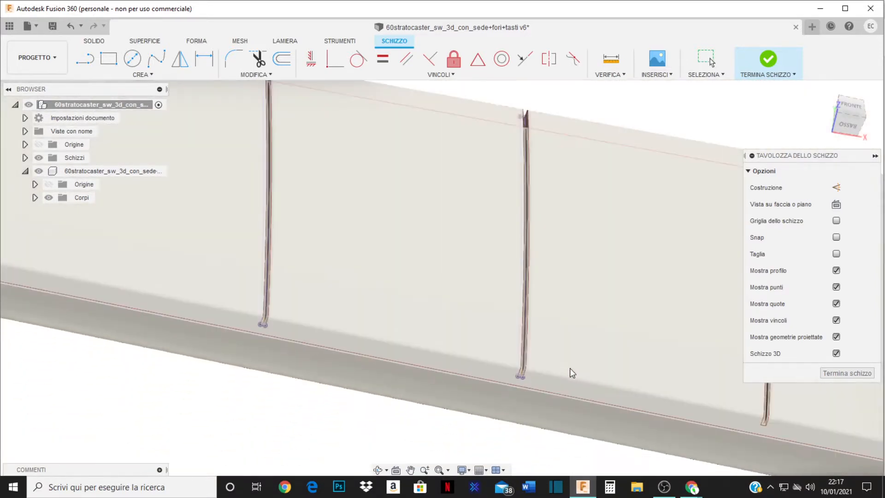
Include the bottom face outlines of the fourth, fifth and sixth fret slots as 3D geometry
scroll(697, 405, down, 2)
scroll(716, 403, up, 6)
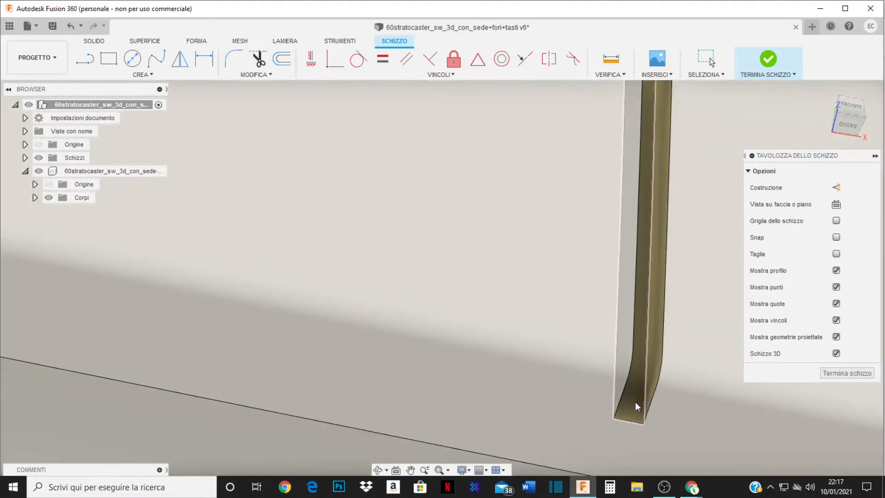
scroll(581, 385, down, 6)
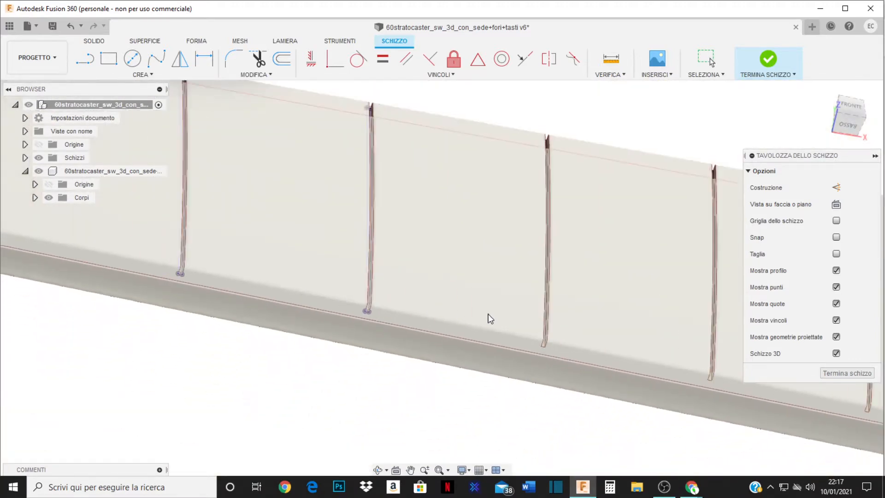
scroll(491, 318, up, 8)
click(574, 390)
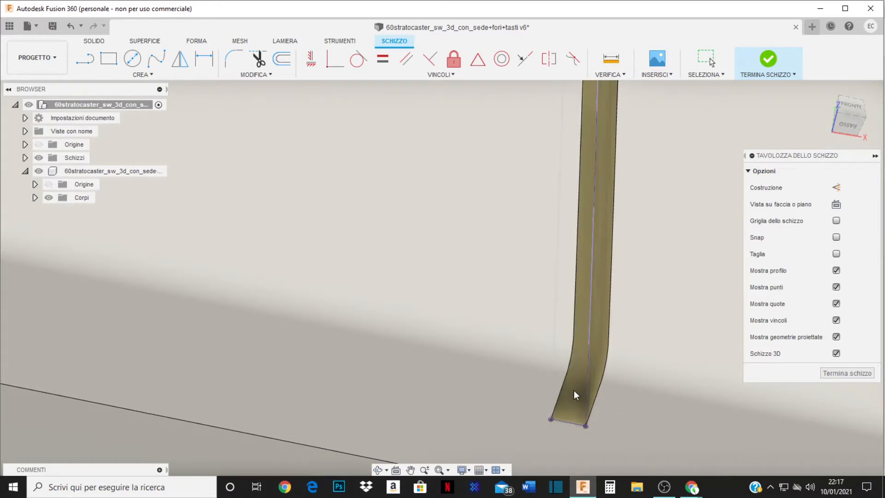
scroll(271, 274, down, 6)
scroll(461, 308, up, 5)
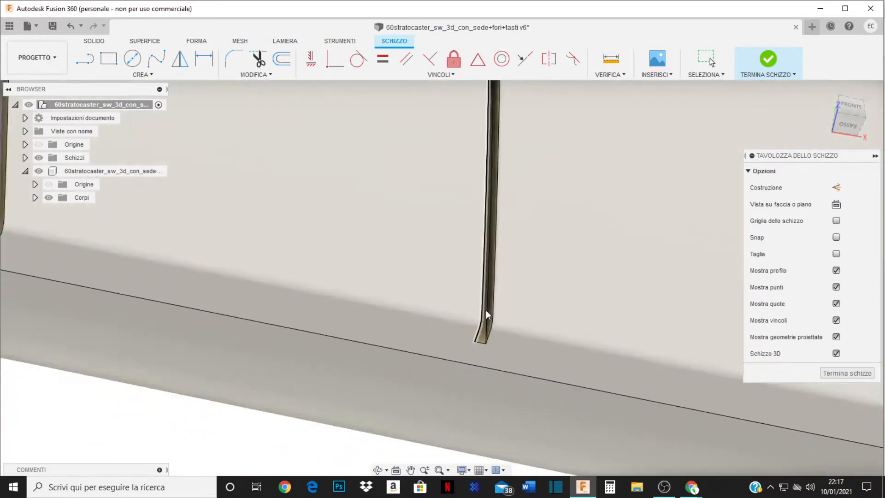
scroll(486, 318, up, 5)
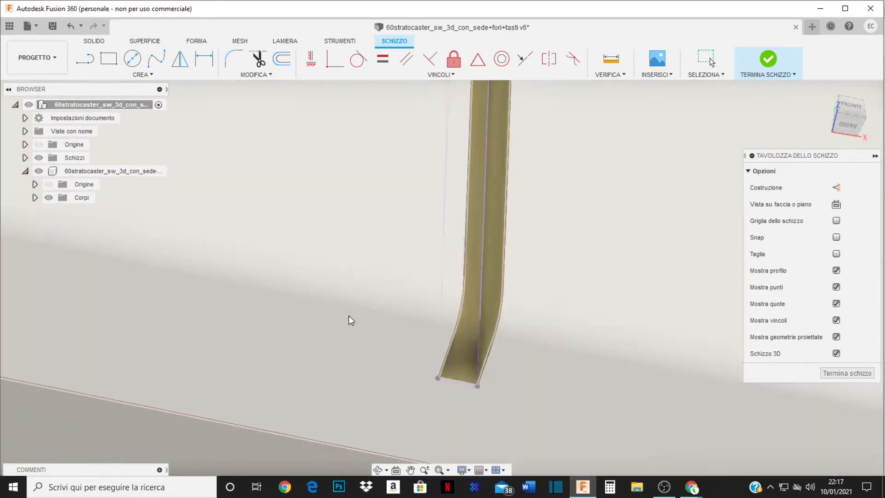
Include the bottom face outlines of the seventh, eighth and ninth fret slots as 3D geometry
scroll(217, 285, down, 6)
scroll(500, 338, up, 6)
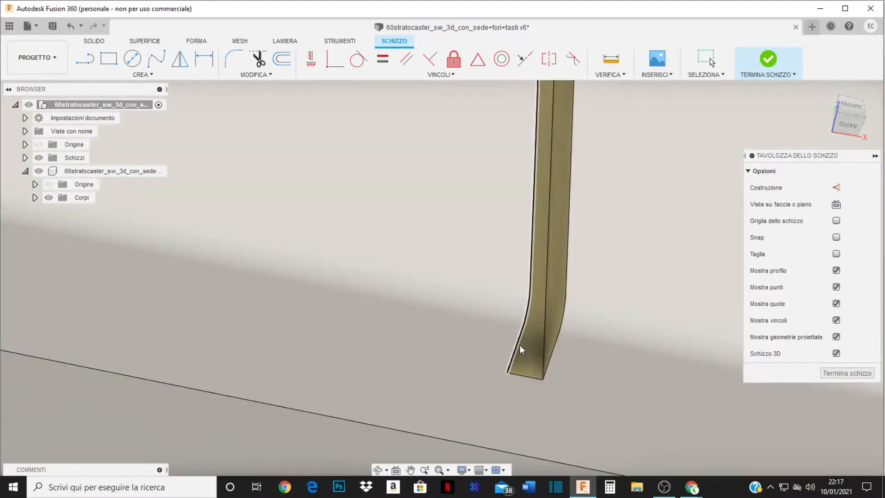
scroll(437, 309, down, 3)
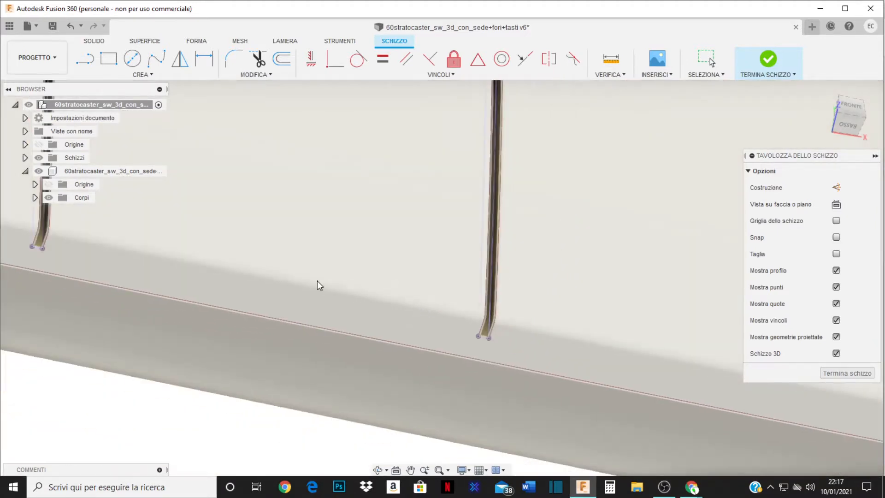
scroll(317, 281, down, 3)
scroll(678, 350, up, 8)
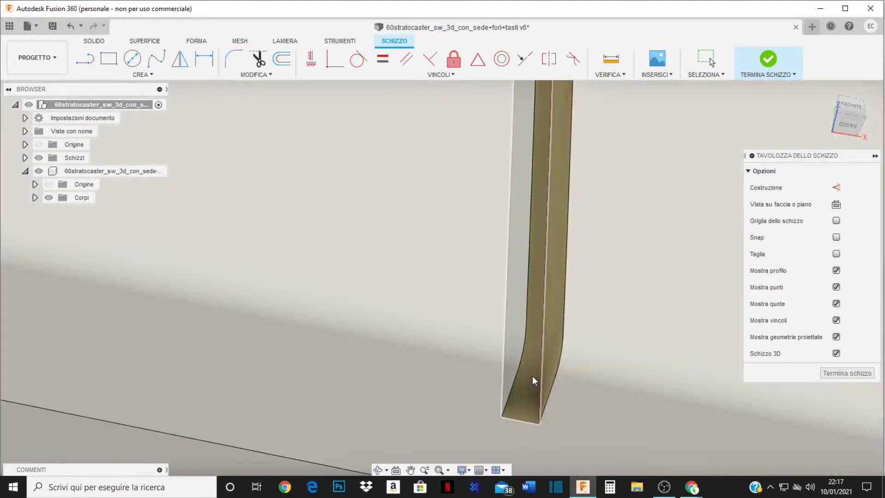
scroll(303, 313, down, 6)
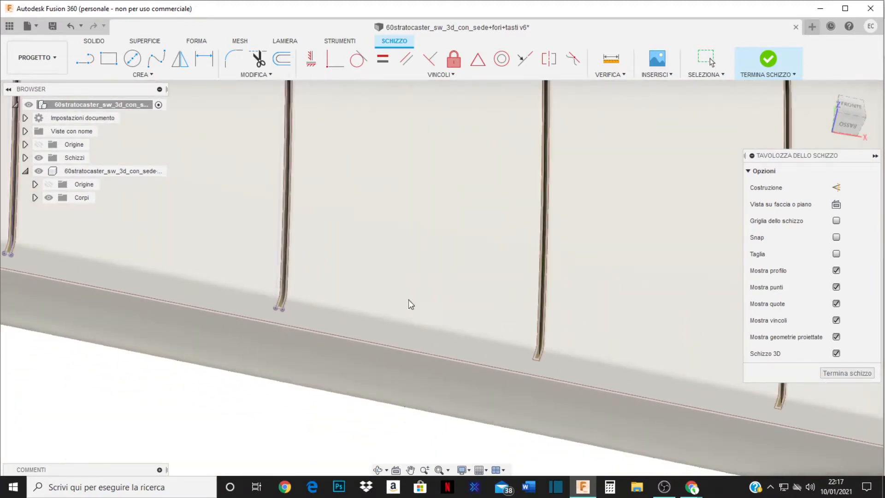
scroll(601, 382, up, 8)
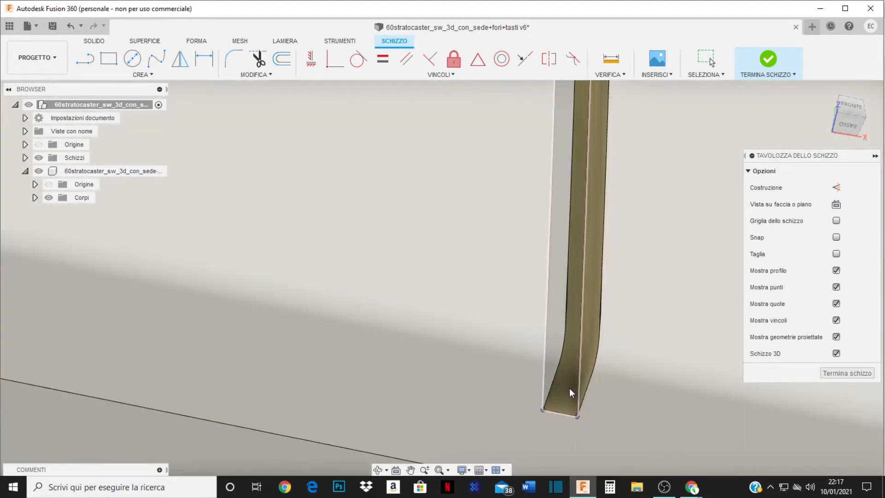
Include the bottom face outlines of the tenth and eleventh fret slots as 3D geometry
scroll(256, 279, down, 5)
scroll(572, 346, up, 6)
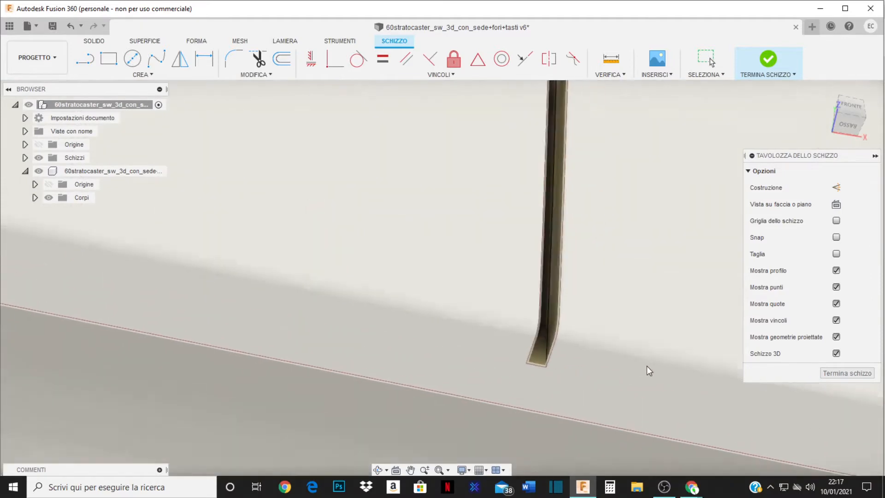
scroll(590, 362, up, 4)
scroll(429, 340, down, 3)
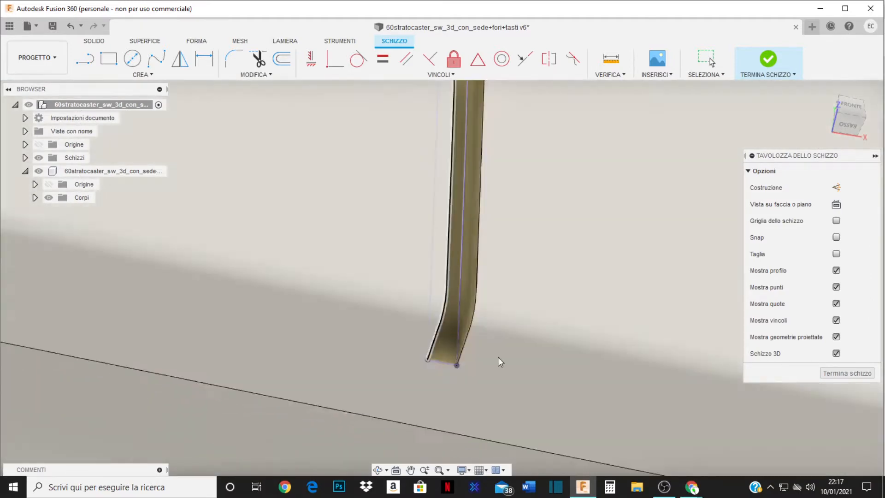
scroll(438, 336, down, 5)
scroll(558, 346, up, 6)
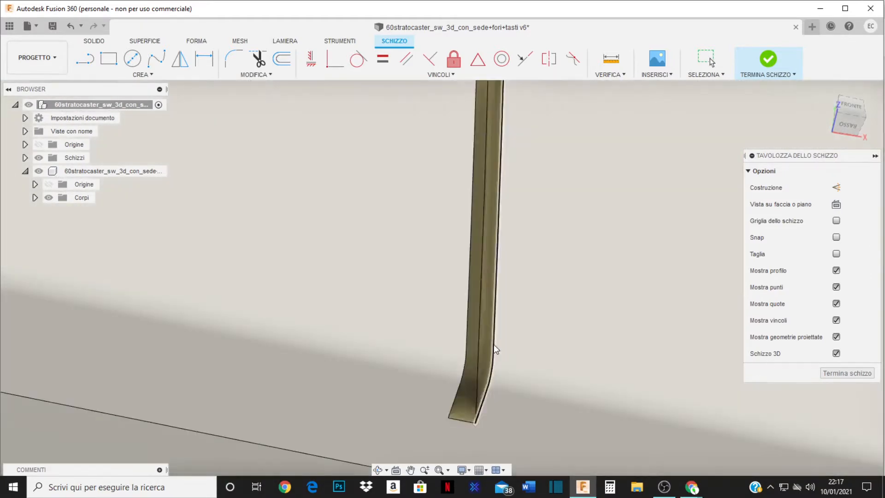
click(469, 391)
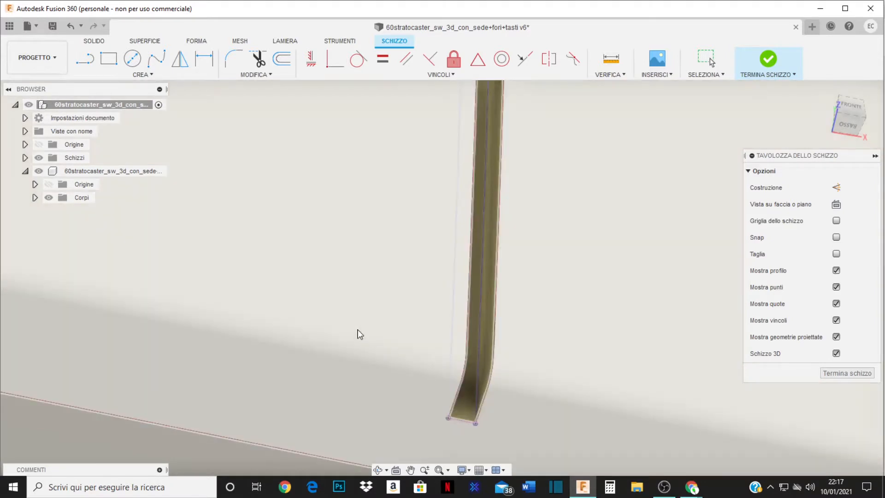
Include the bottom face outlines of the twelfth and thirteenth fret slots as 3D geometry
scroll(295, 316, down, 5)
scroll(488, 366, up, 6)
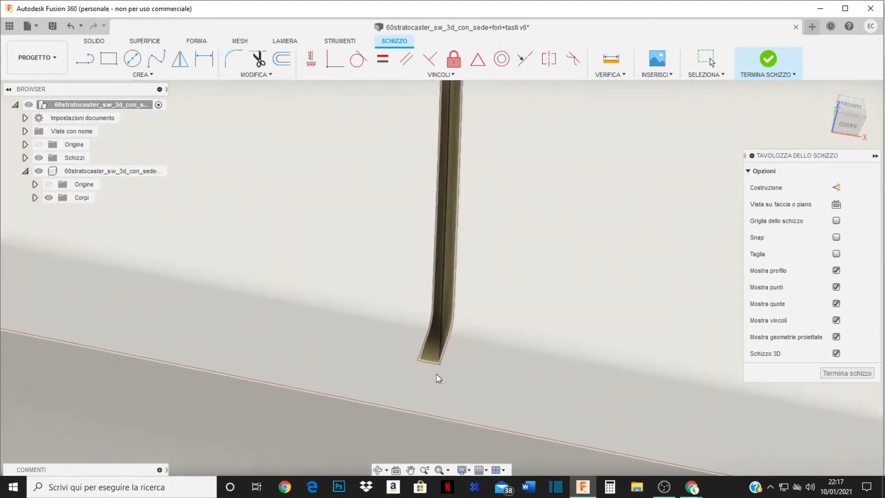
scroll(436, 374, up, 3)
scroll(429, 345, down, 4)
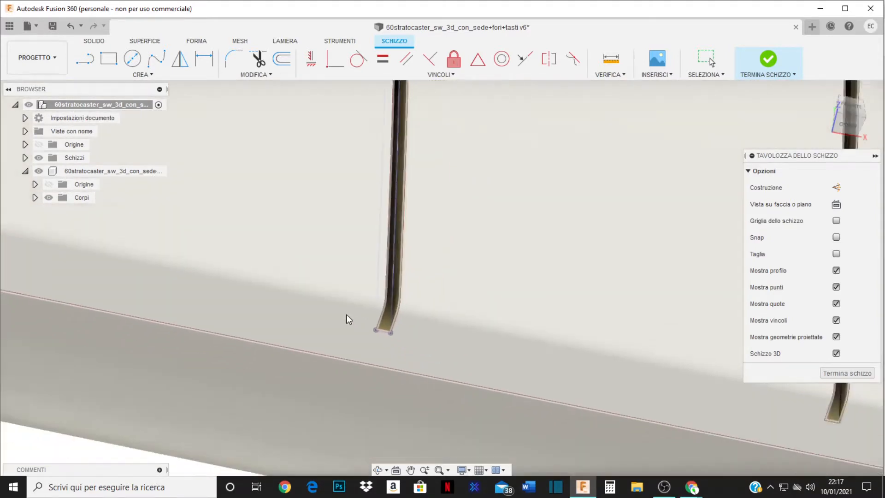
scroll(351, 317, down, 3)
scroll(649, 380, up, 7)
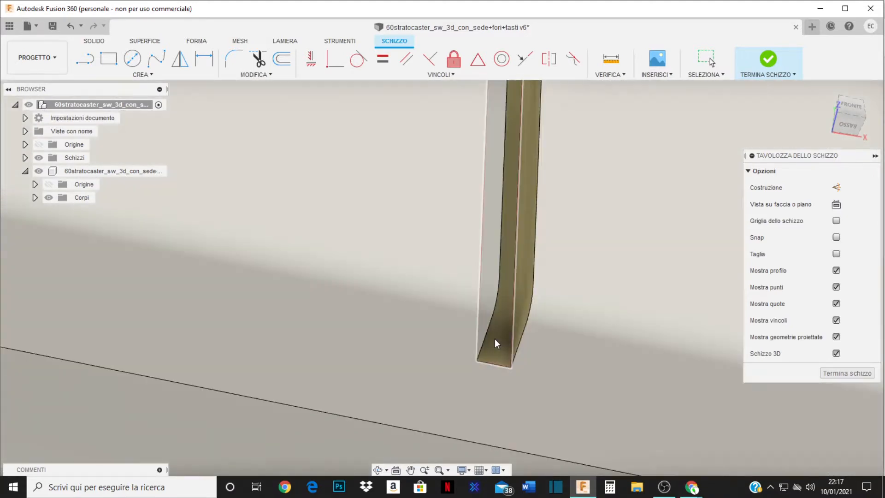
Include the bottom face outlines of the fourteenth fret slot and the fifteenth, at the heel corner, as 3D geometry
scroll(339, 309, down, 5)
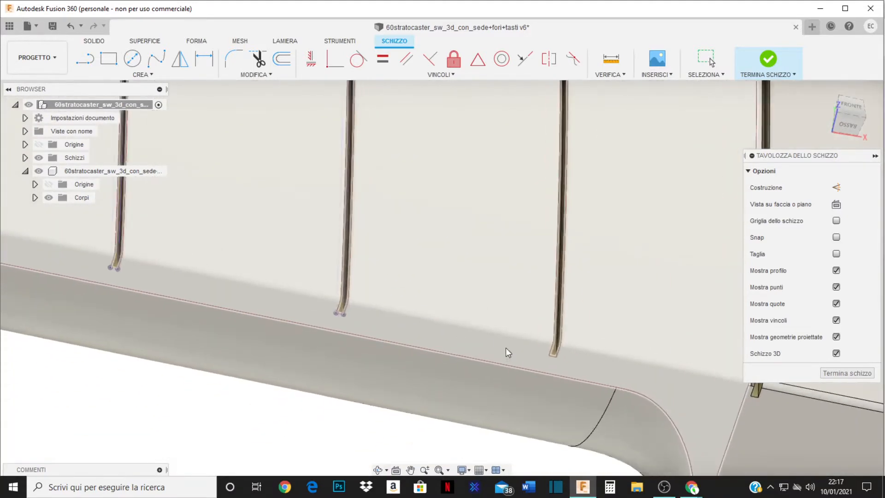
scroll(563, 355, up, 6)
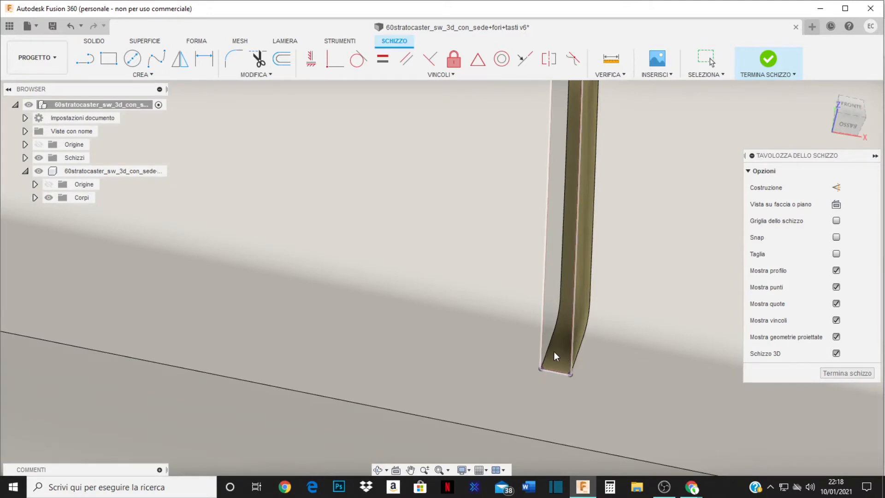
scroll(302, 274, down, 5)
scroll(462, 297, up, 4)
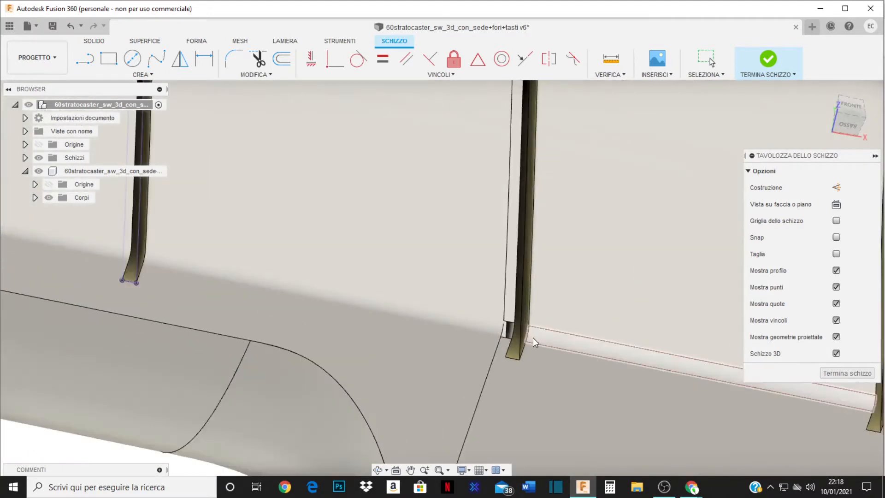
scroll(371, 317, down, 2)
scroll(173, 253, down, 2)
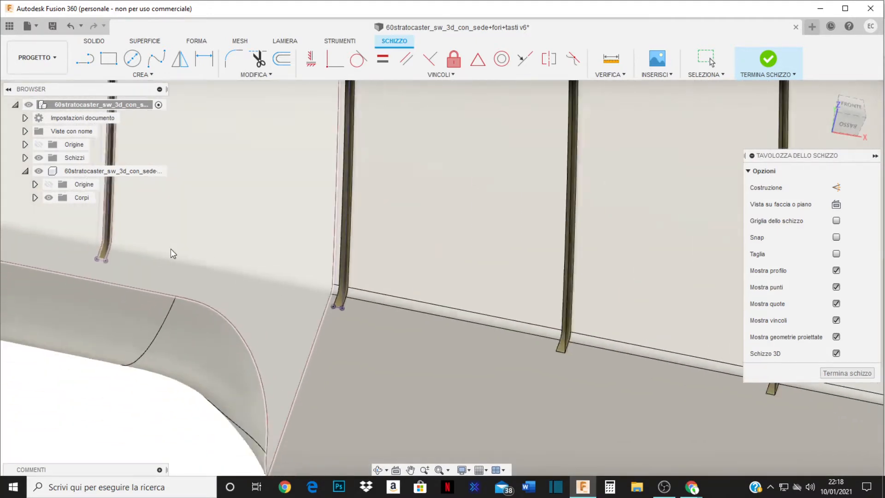
Include the bottom face outlines of the sixteenth and seventeenth fret slots as 3D geometry
scroll(171, 249, down, 1)
scroll(450, 290, up, 3)
click(483, 355)
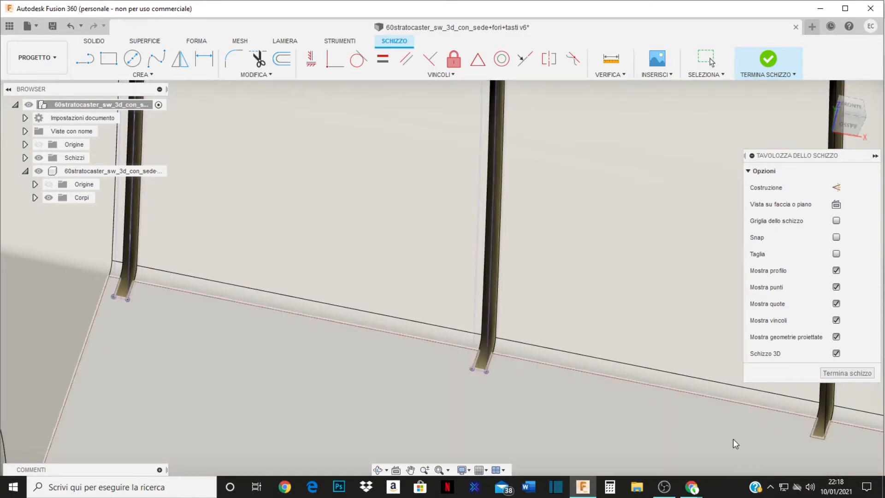
click(819, 432)
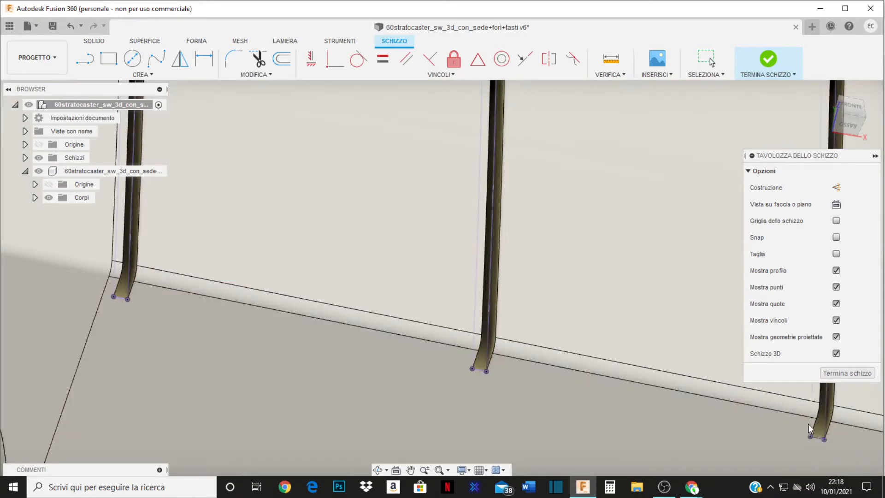
Include the bottom face outlines of the eighteenth, nineteenth and twentieth fret slots as 3D geometry
scroll(171, 212, down, 4)
scroll(627, 316, up, 5)
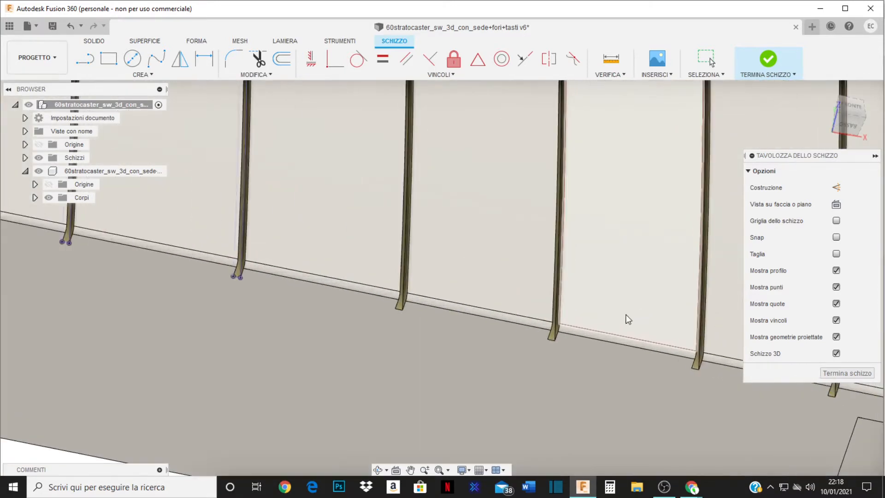
click(239, 298)
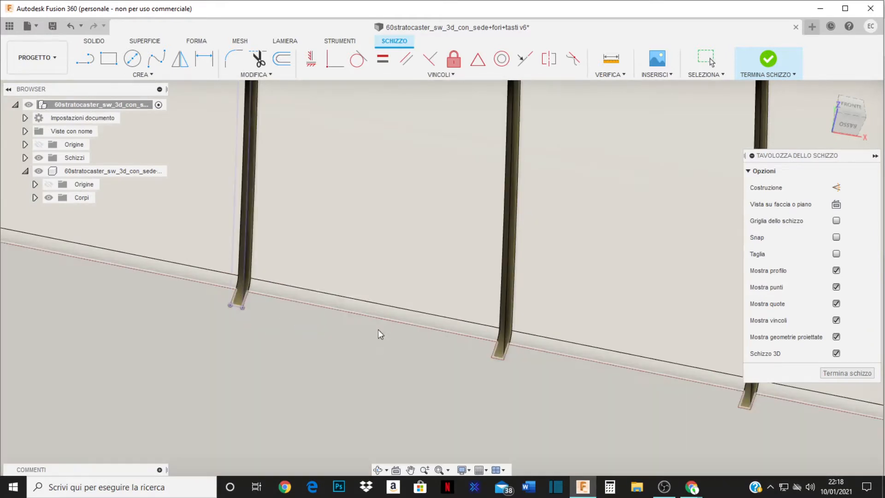
click(500, 350)
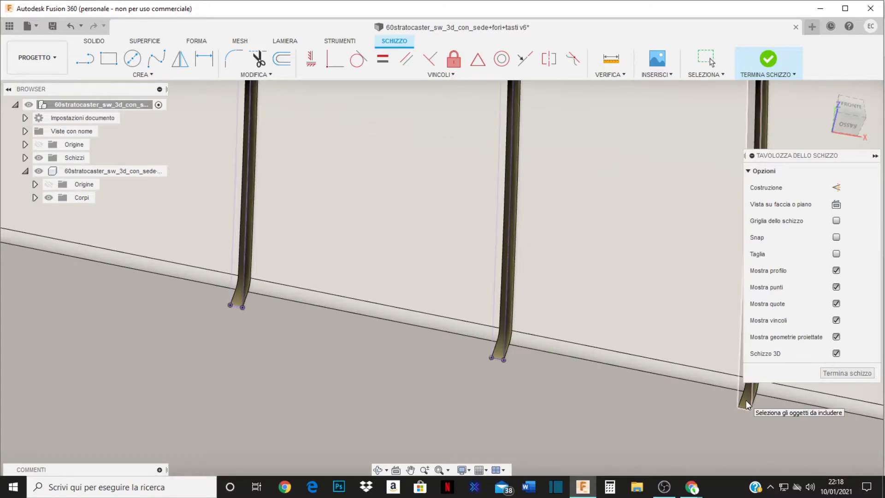
click(746, 401)
Include the bottom face outlines of the last two fret slots at the neck's heel end and finish the sketch
scroll(419, 318, down, 5)
scroll(421, 344, up, 6)
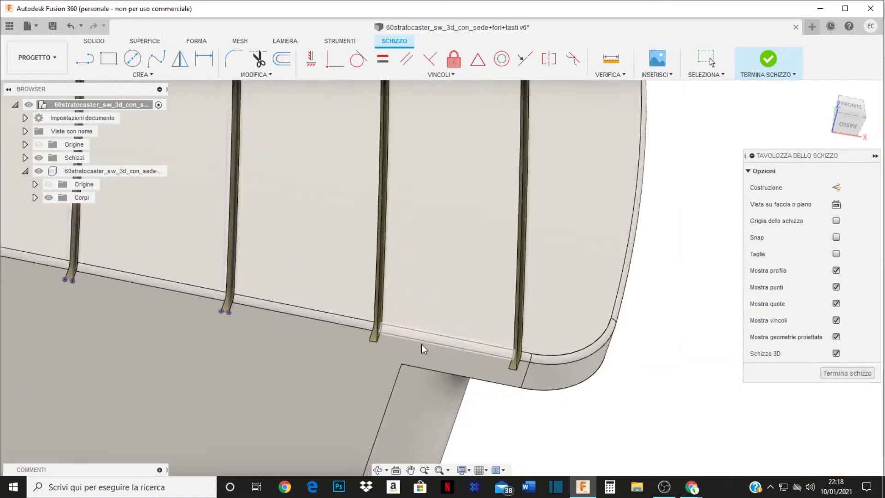
scroll(396, 333, up, 3)
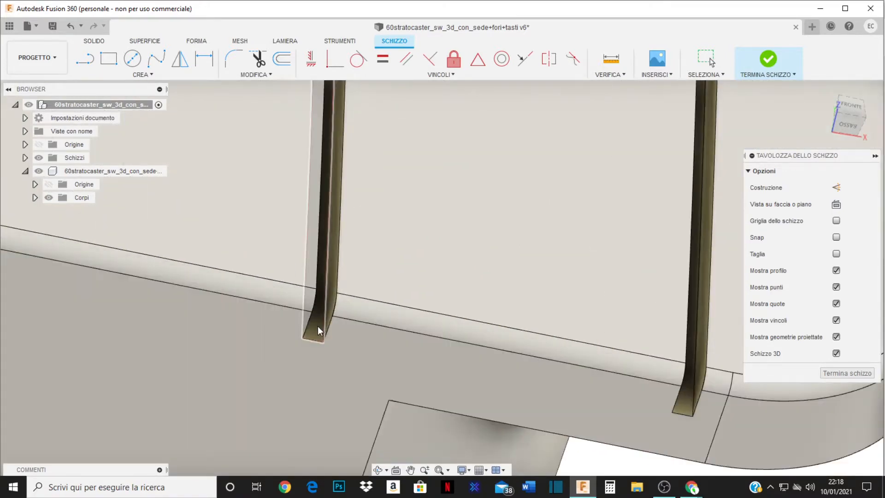
click(342, 336)
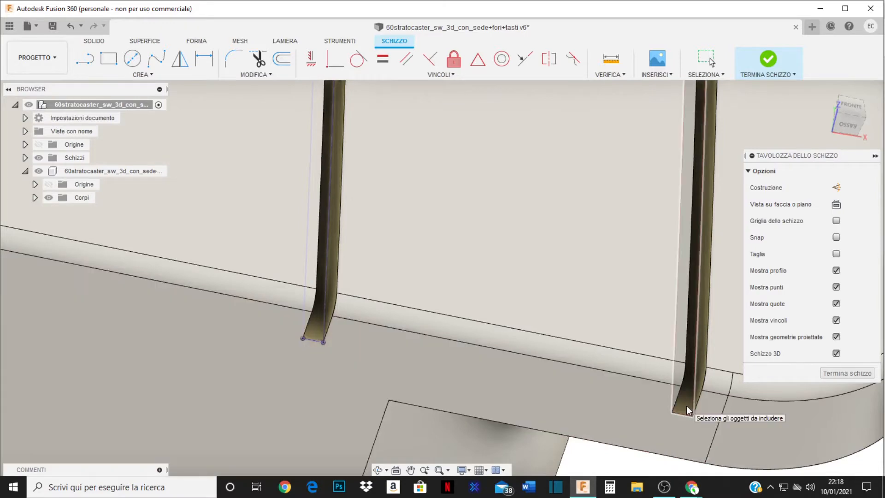
click(687, 406)
scroll(657, 324, down, 5)
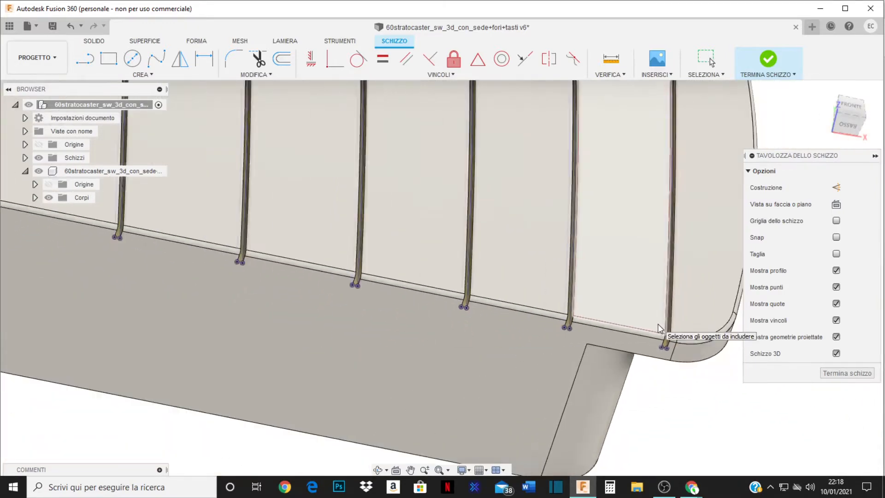
scroll(641, 326, down, 4)
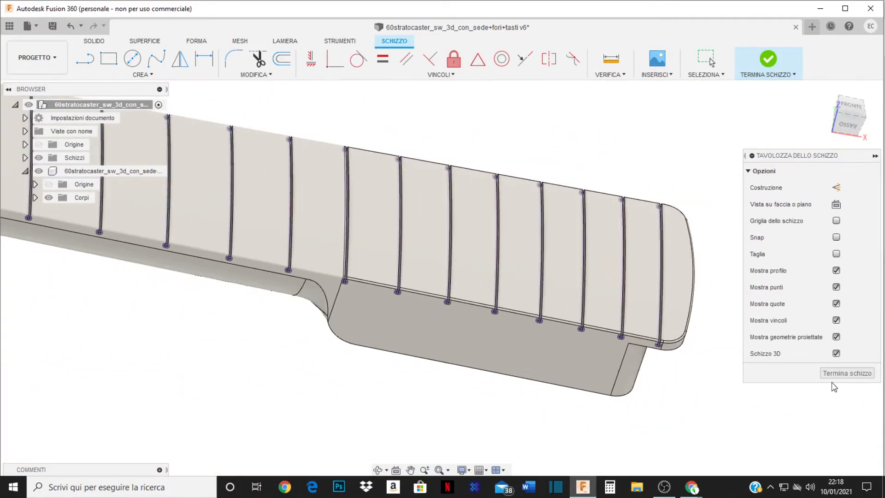
click(847, 373)
Hide the neck's bodies to examine the nut and fret slot sketch outlines alone, and show the bodies again
scroll(712, 330, down, 5)
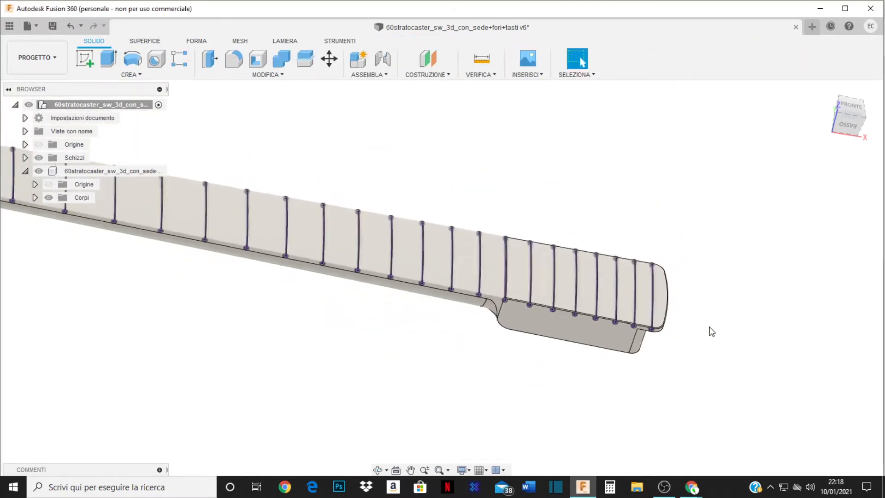
scroll(176, 225, up, 6)
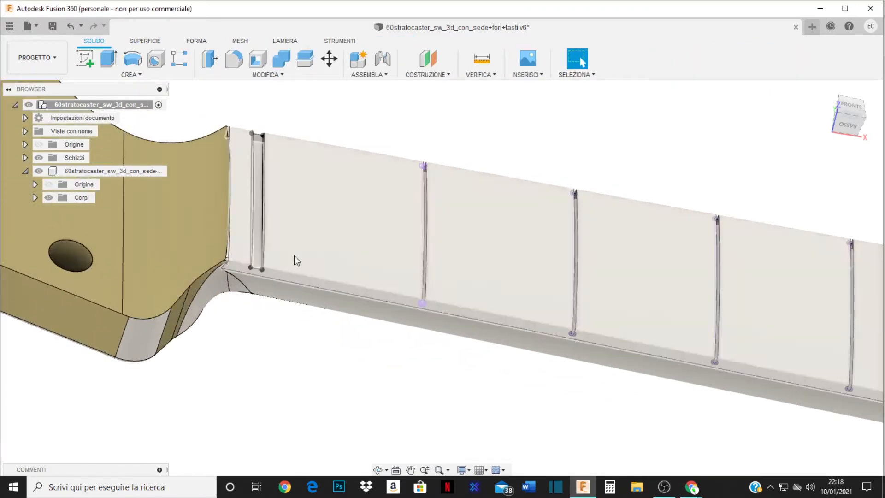
shift+middle_drag(295, 257, 471, 312)
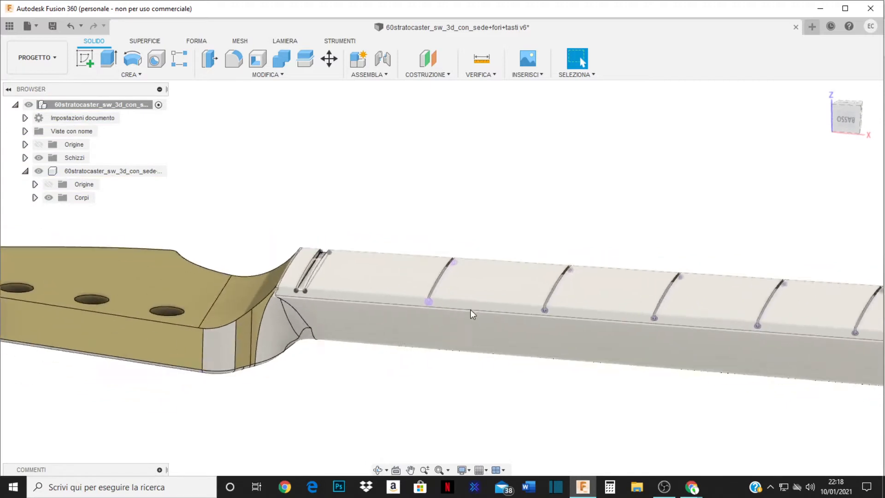
scroll(469, 318, up, 5)
mouse_move(393, 295)
shift+middle_down()
mouse_move(391, 306)
mouse_move(409, 313)
mouse_move(399, 298)
shift+middle_up()
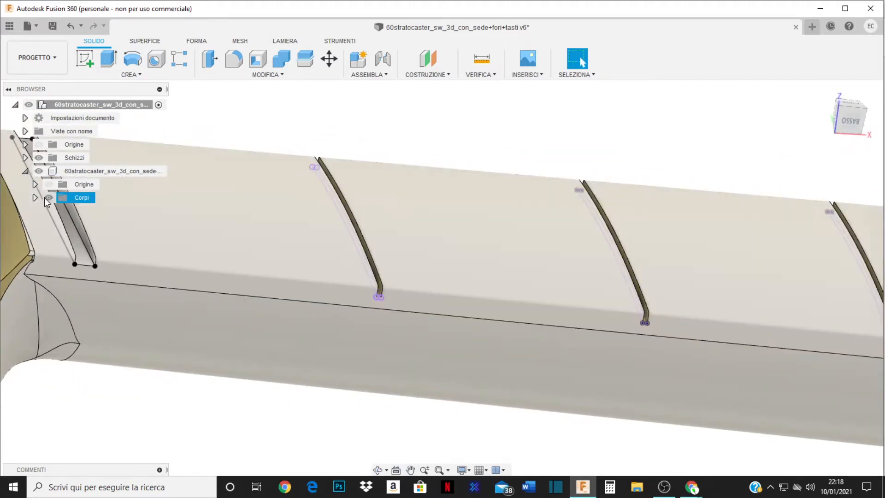
click(48, 198)
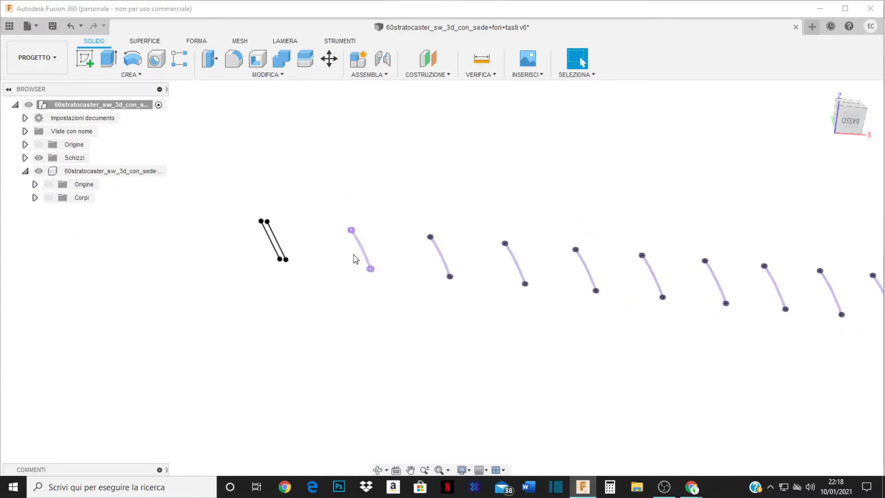
middle_drag(661, 313, 535, 306)
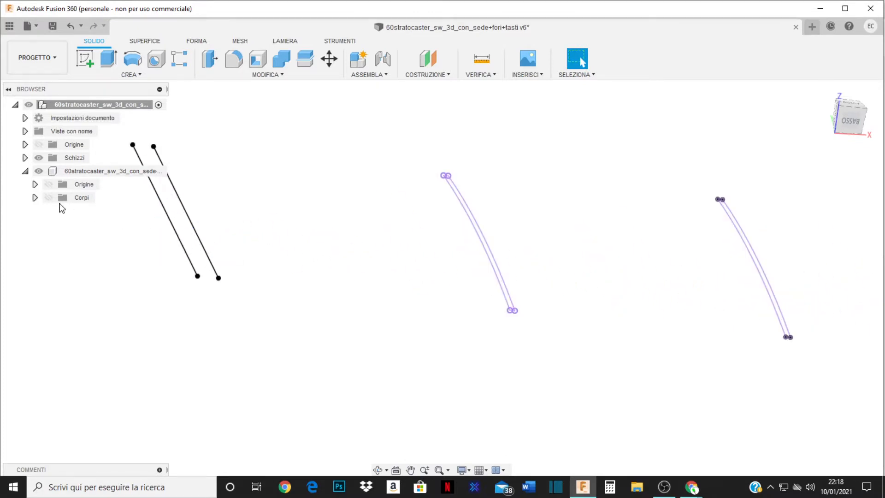
click(46, 198)
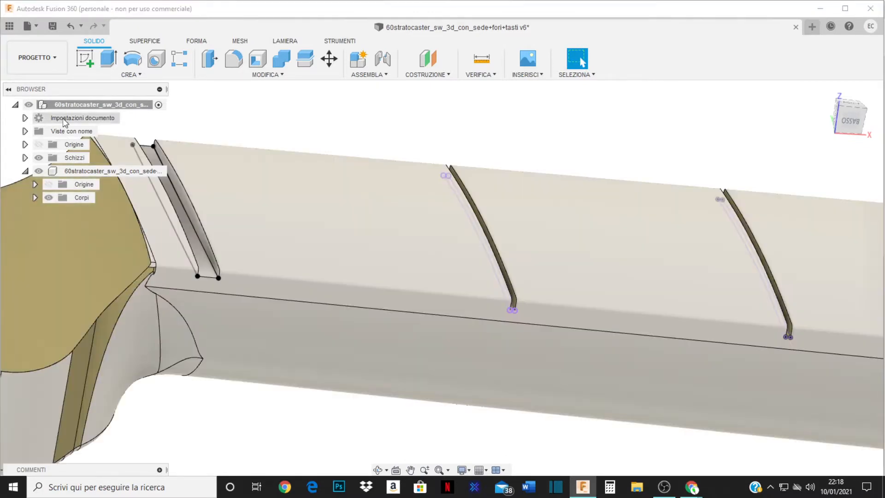
Switch from the Design workspace to the Manufacture (Produzione) workspace
click(56, 57)
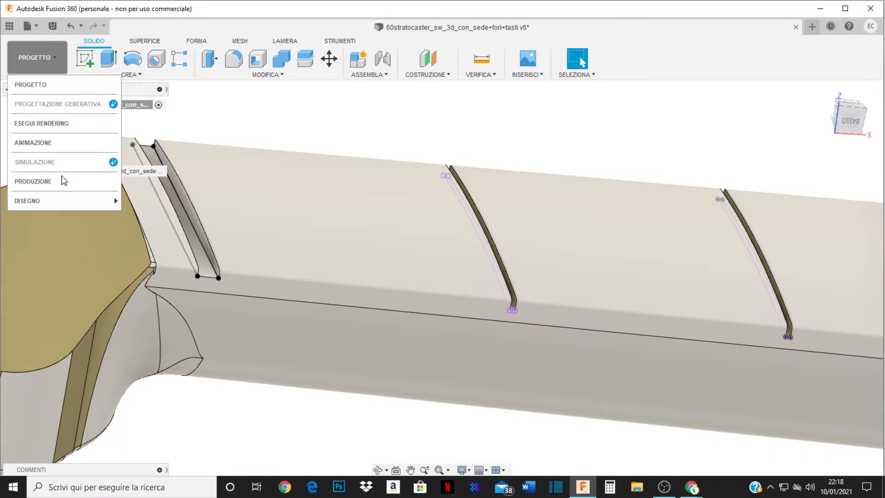
click(63, 184)
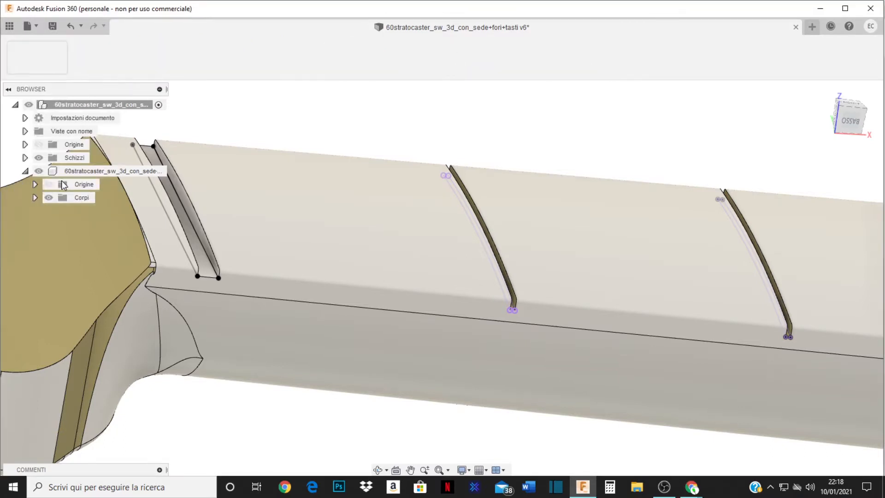
Measure the length of the short edge at the nut slot's open end and select its endpoint as the second reference
scroll(334, 226, down, 5)
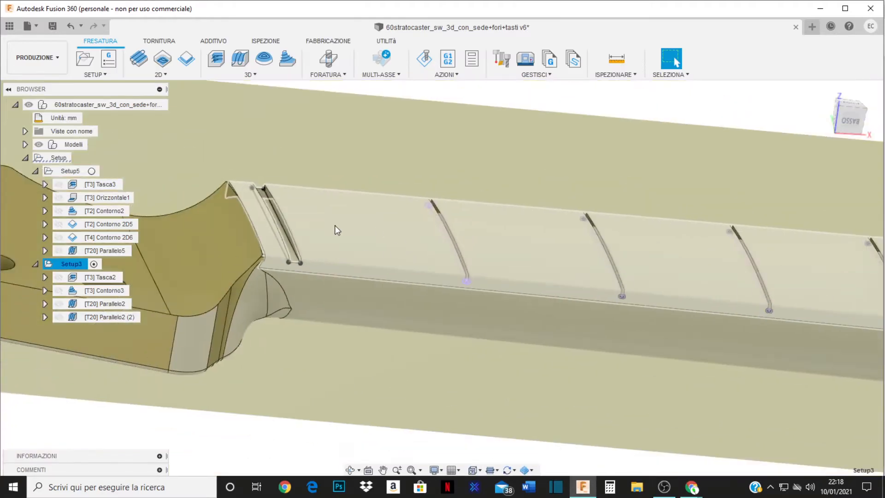
shift+middle_drag(436, 258, 411, 257)
scroll(411, 256, up, 10)
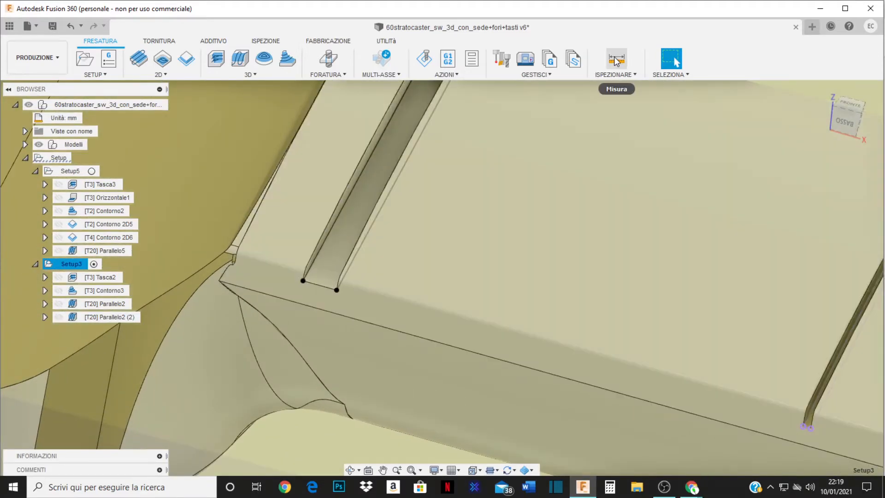
click(617, 62)
scroll(307, 294, up, 3)
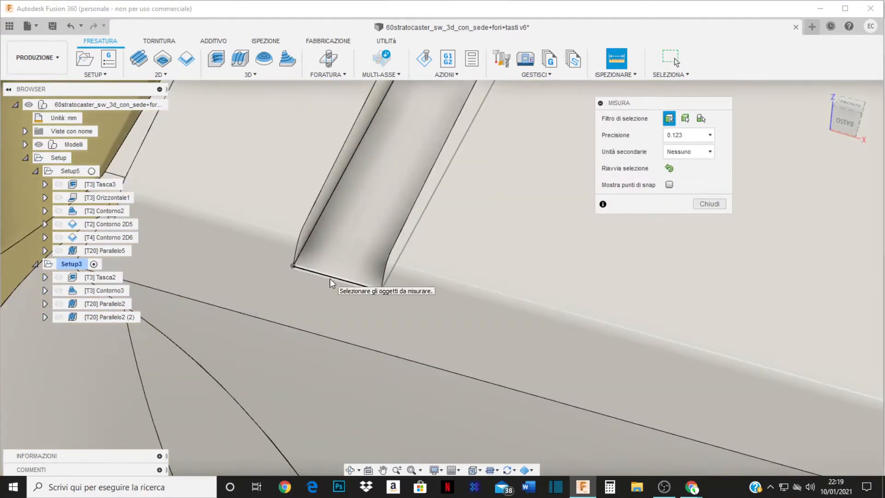
click(330, 279)
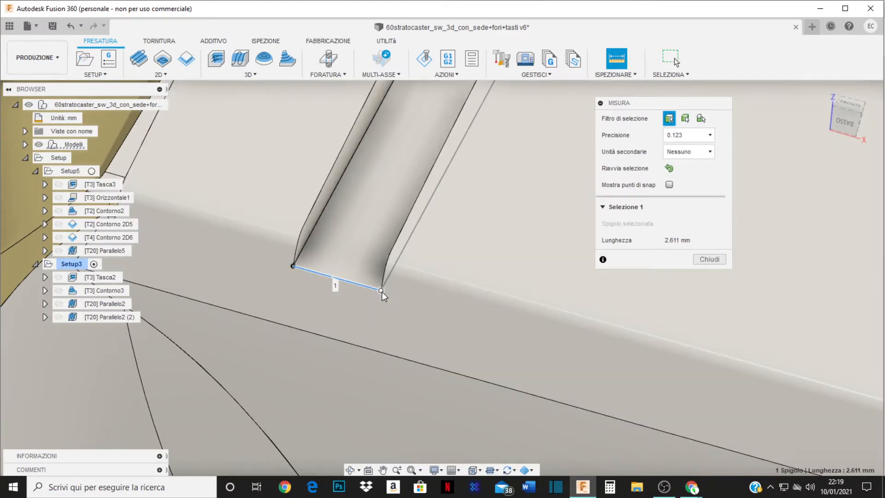
click(294, 266)
click(294, 267)
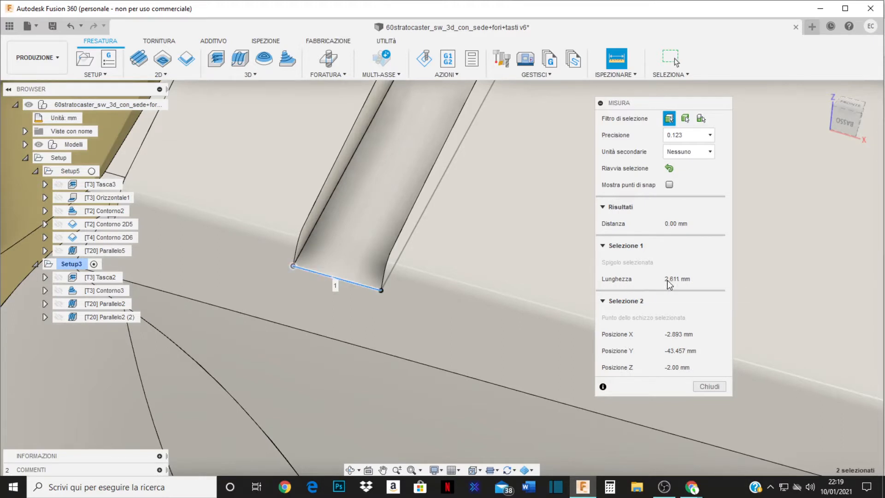
Close the measurement and create a 2D Contour (Contorno 2D) operation in Setup3 using the 2 mm flat end mill
click(710, 386)
scroll(315, 325, down, 2)
scroll(367, 318, down, 1)
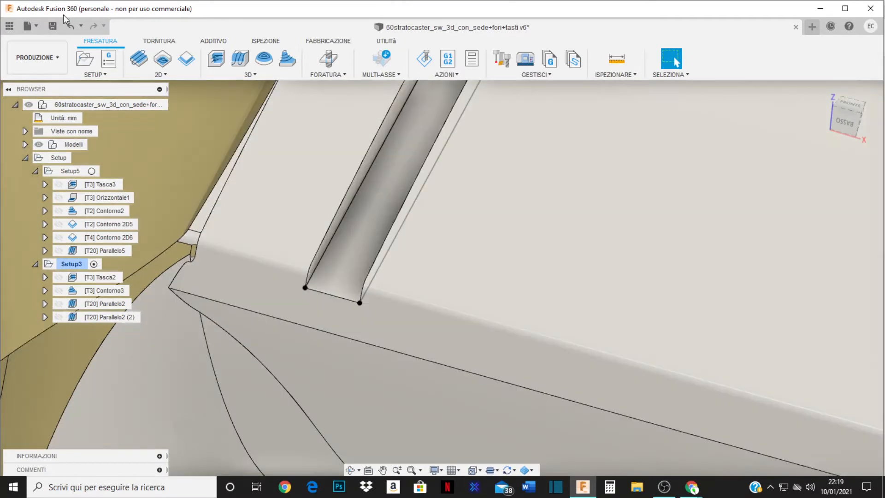
click(107, 75)
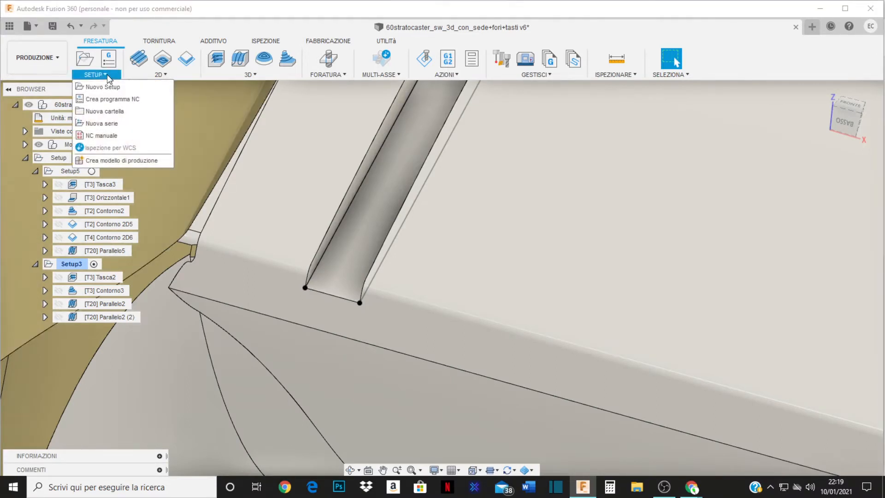
mouse_move(157, 78)
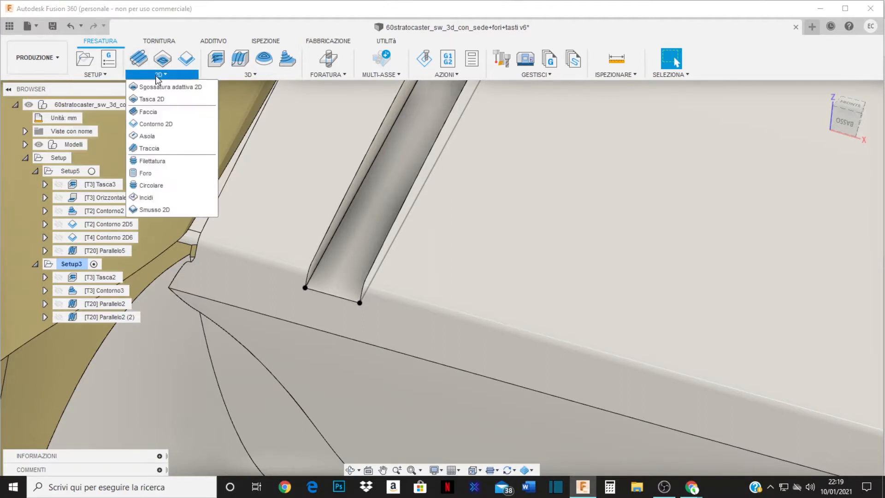
click(156, 124)
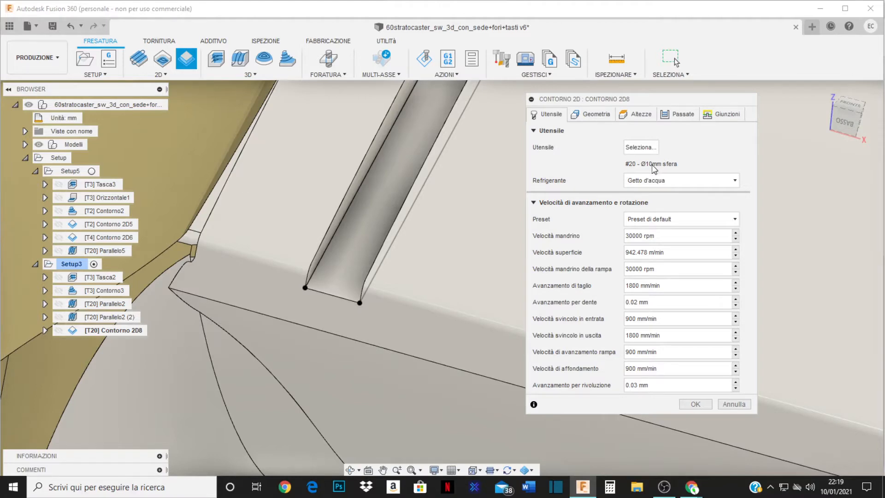
click(640, 147)
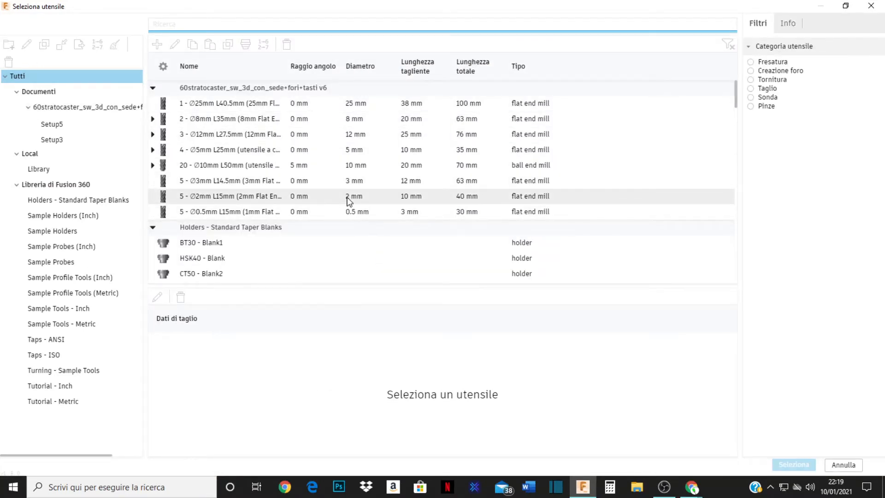
click(272, 198)
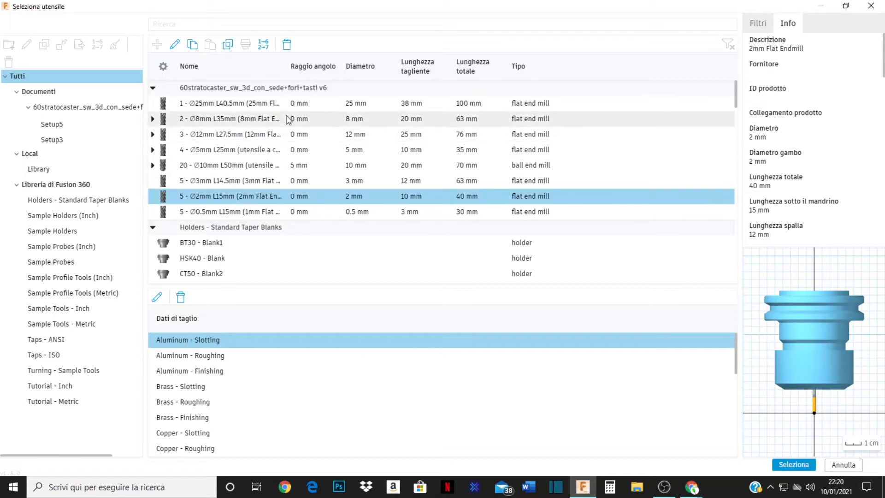
click(796, 465)
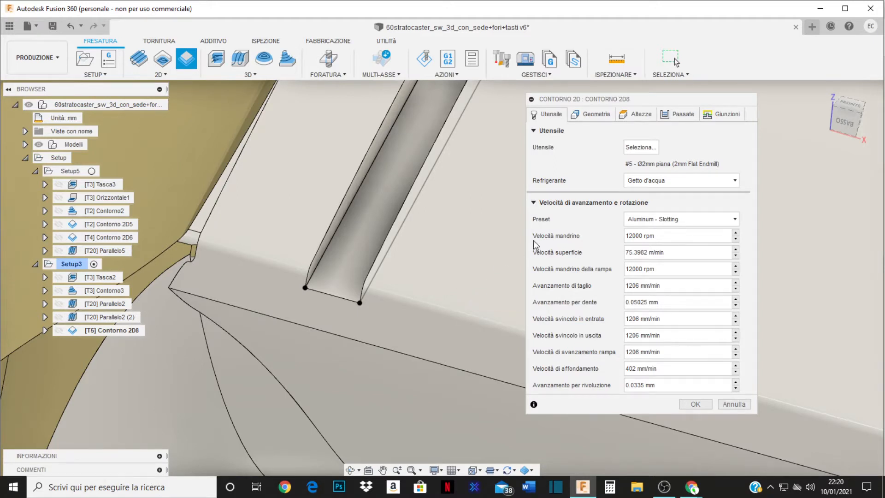
Select the two long bottom edges of the nut slot as the contours to machine
click(595, 119)
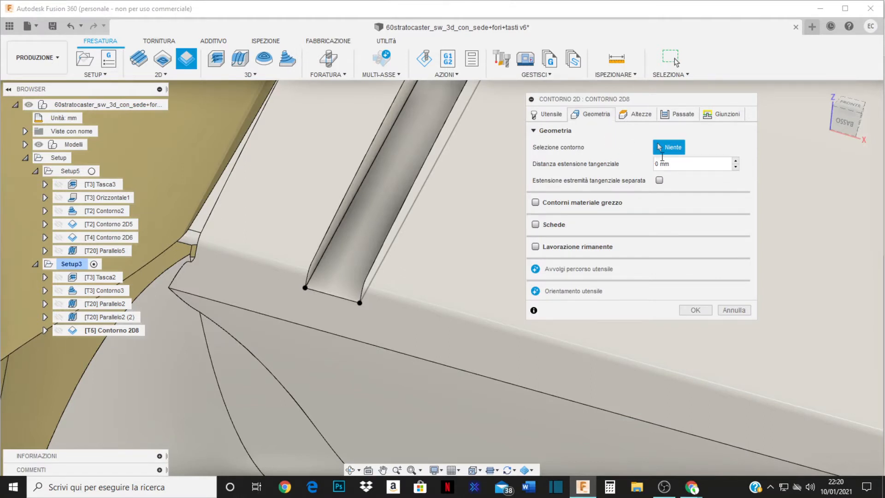
click(345, 218)
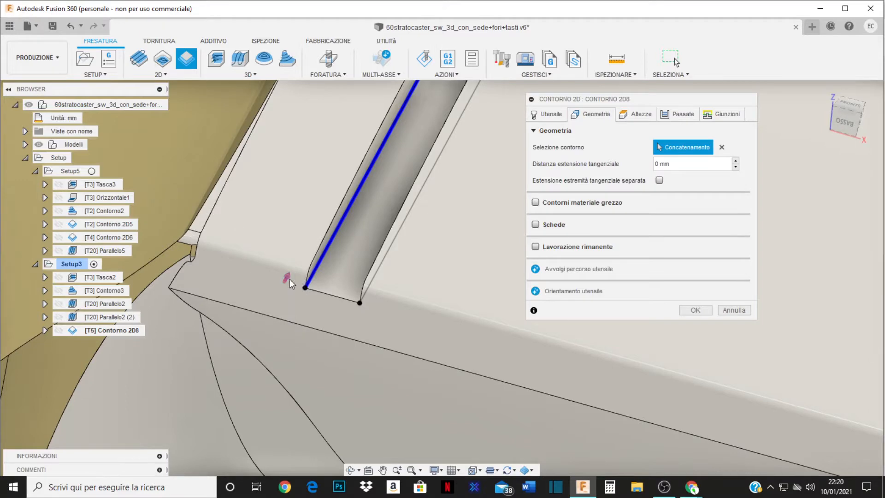
scroll(290, 279, down, 5)
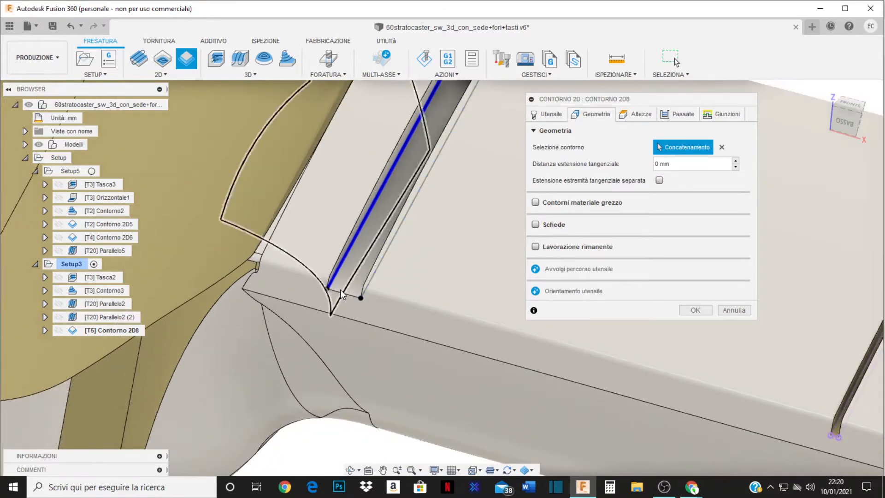
shift+middle_drag(335, 298, 455, 320)
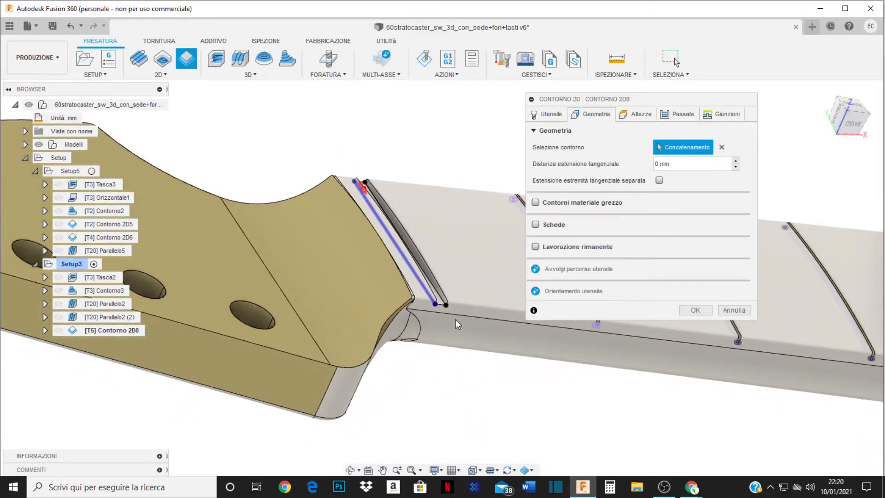
scroll(441, 300, up, 3)
click(431, 286)
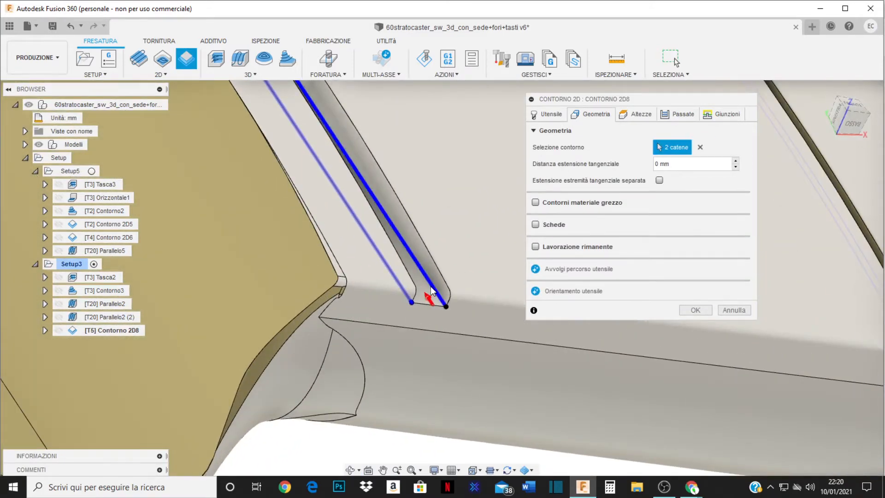
shift+middle_drag(433, 302, 401, 325)
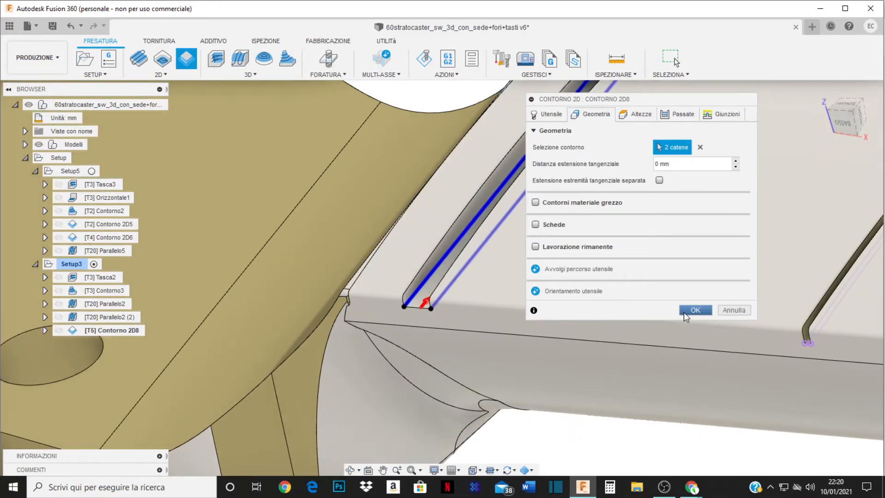
Set the contour passes' tangential extension distance (Distanza di estensione del tratto tangenziale) to 5 mm
click(639, 116)
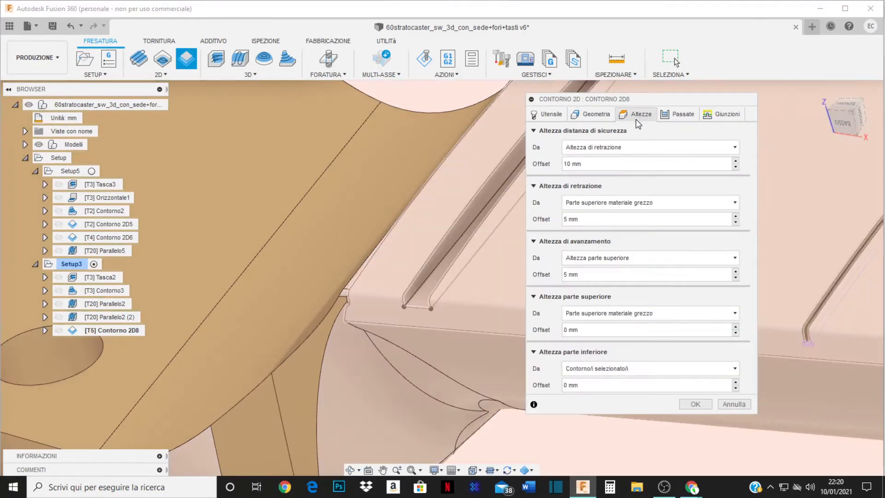
click(679, 115)
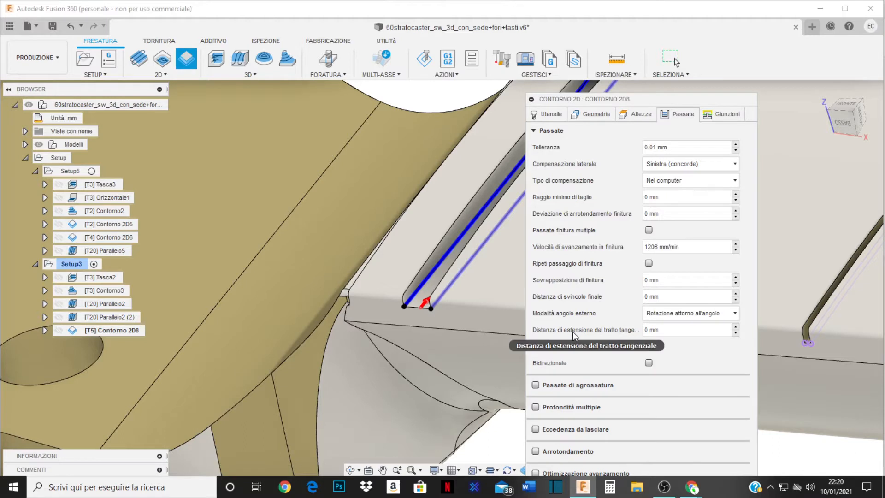
click(667, 332)
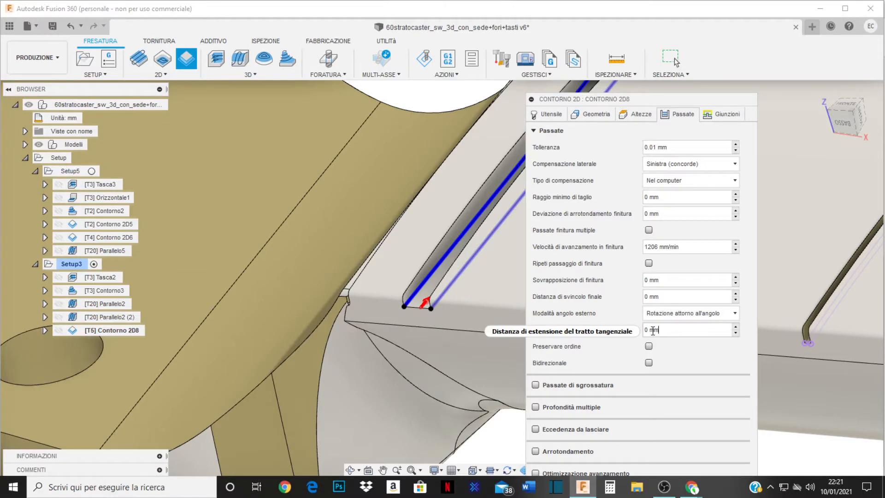
mouse_move(653, 331)
drag(660, 331, 642, 333)
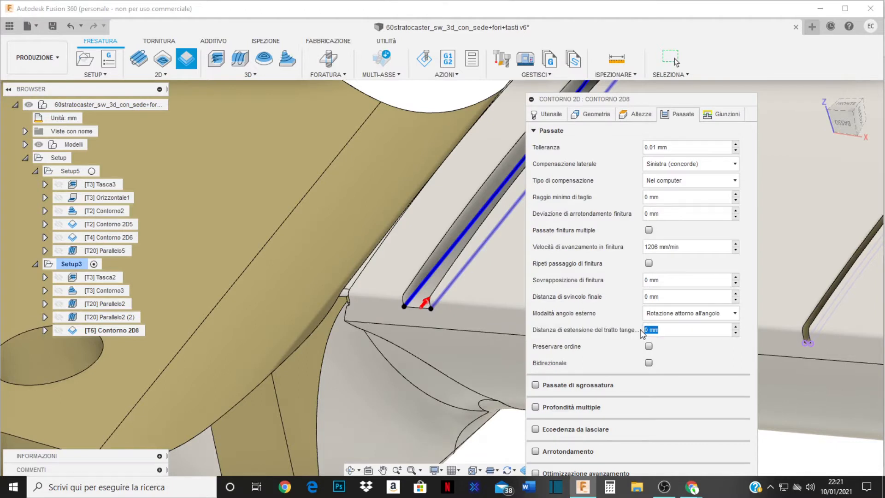
text(5)
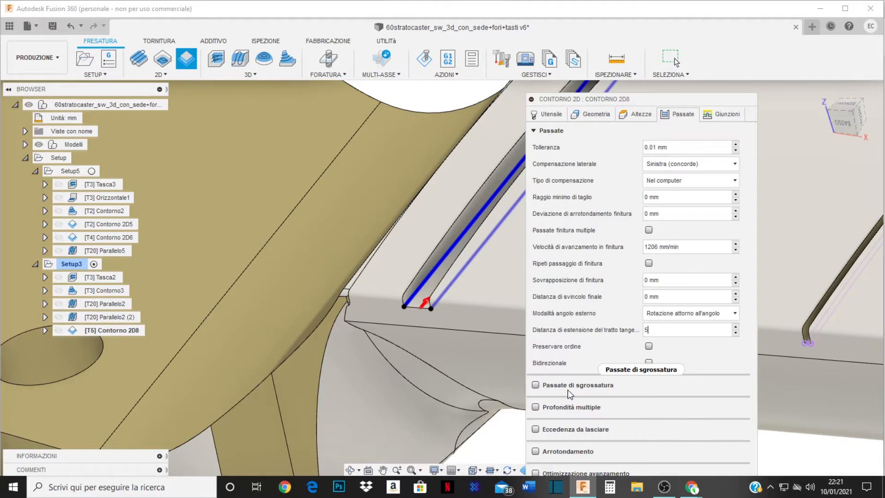
mouse_move(589, 389)
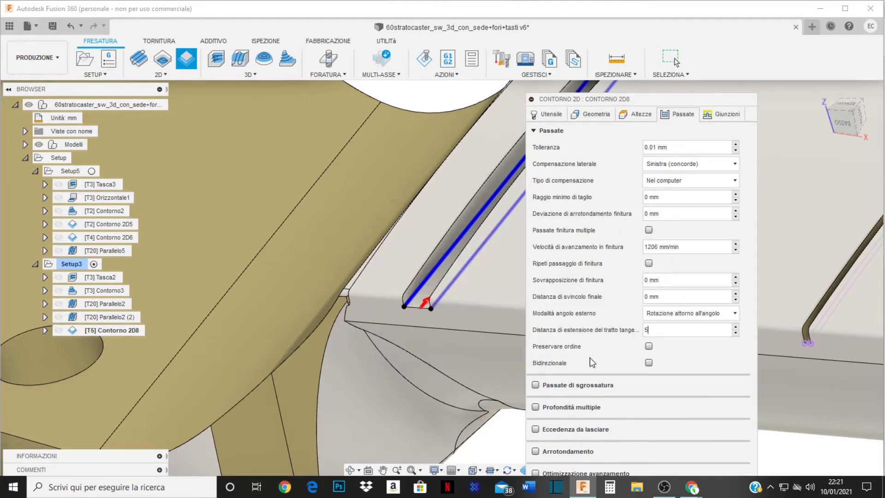
drag(647, 100, 653, 57)
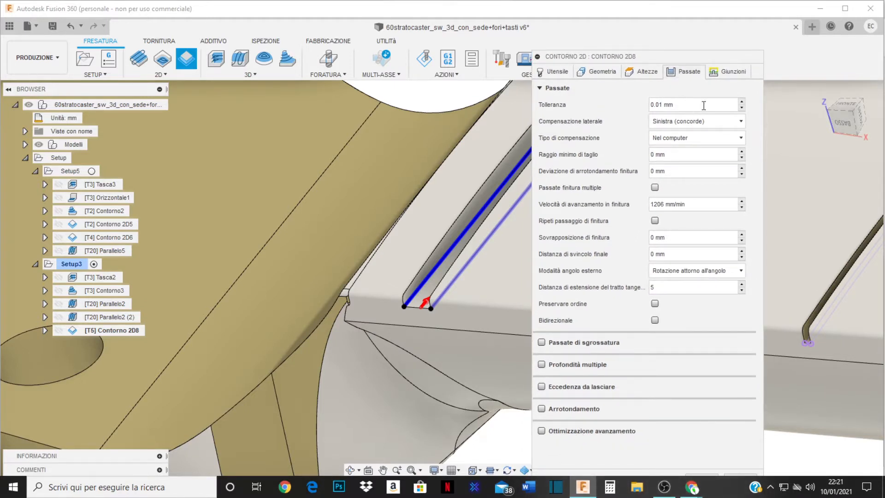
drag(704, 61, 709, 42)
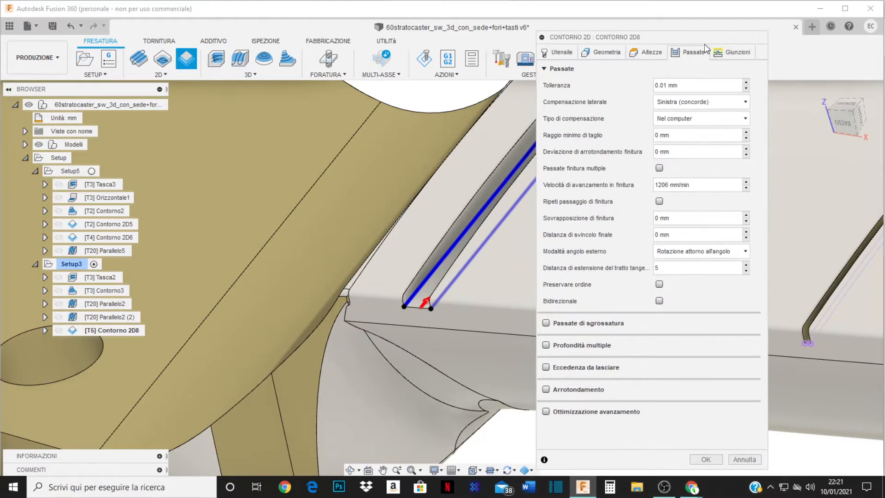
click(544, 69)
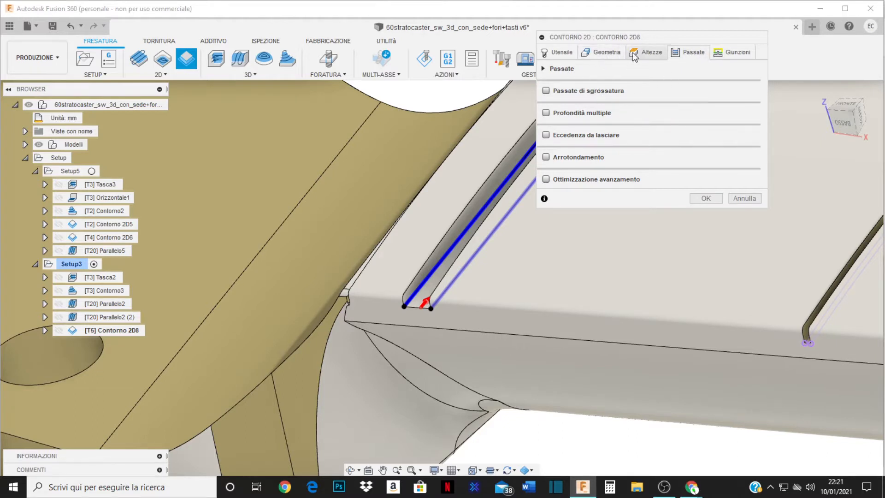
Set the operation's bottom height from a selection, using the nut slot's bottom face as the reference
click(648, 52)
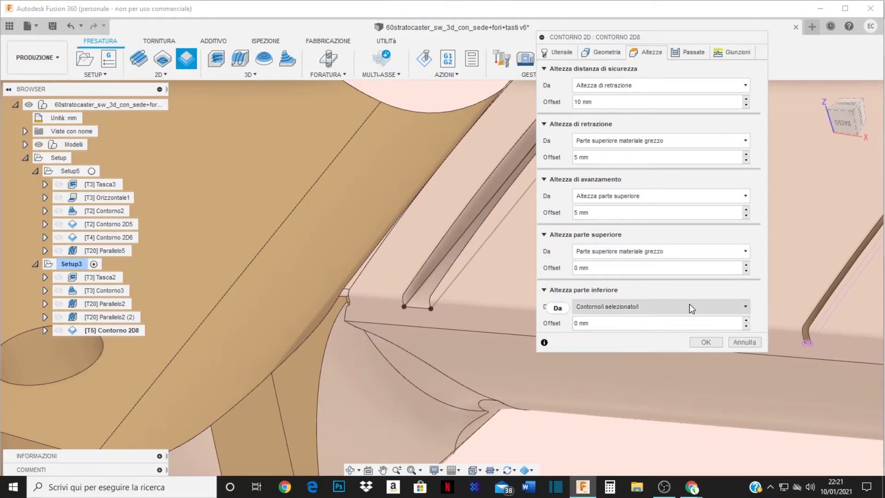
click(745, 305)
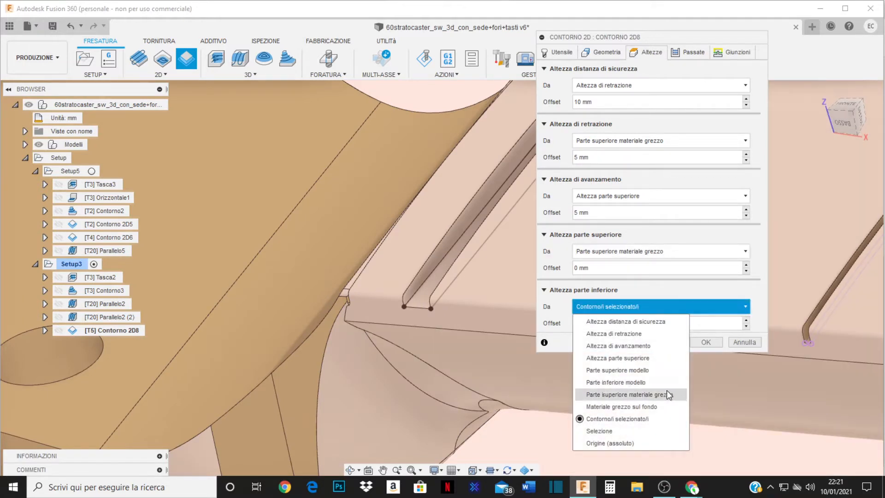
click(607, 432)
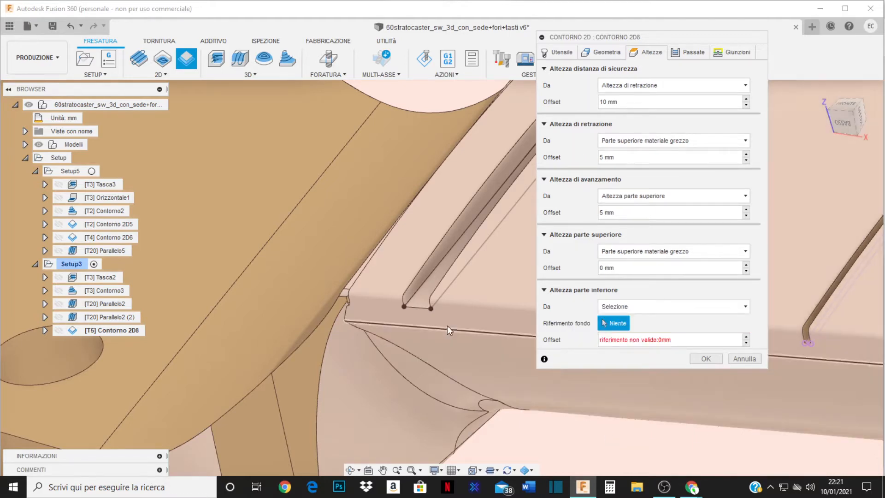
click(420, 295)
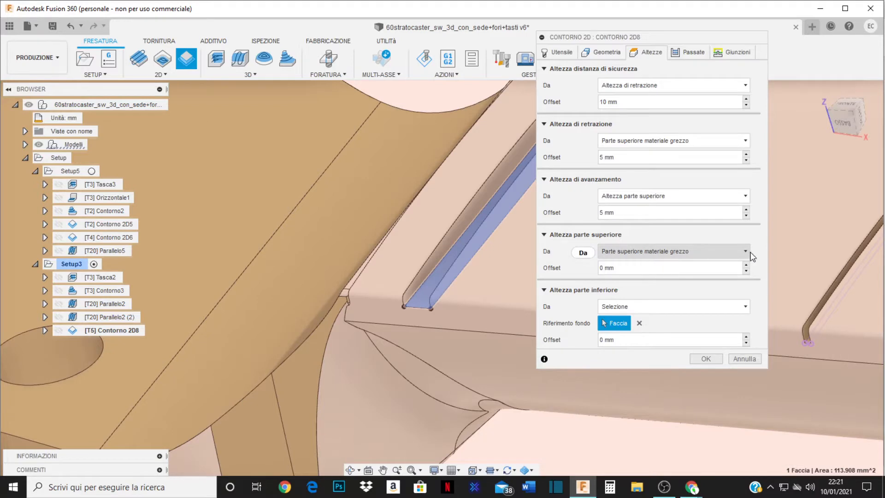
Set the top height from the fretboard's upper face with a 1 mm offset and generate the nut slot toolpath
click(748, 251)
click(747, 252)
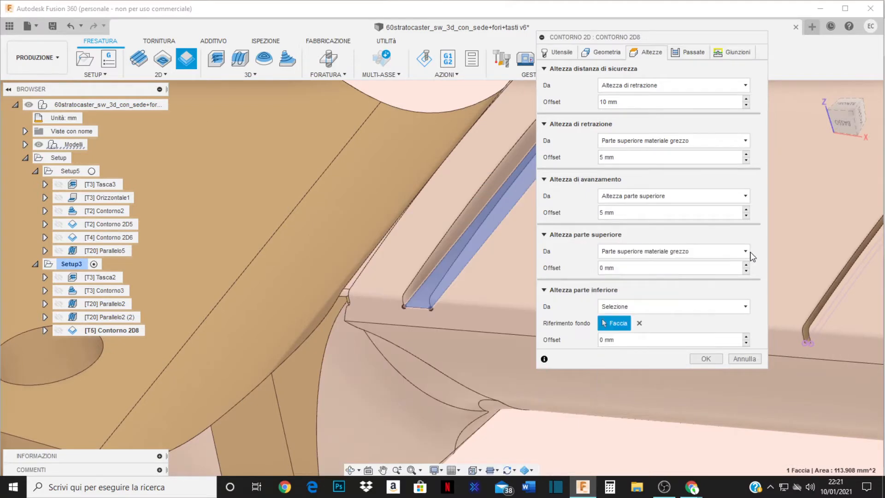
click(749, 251)
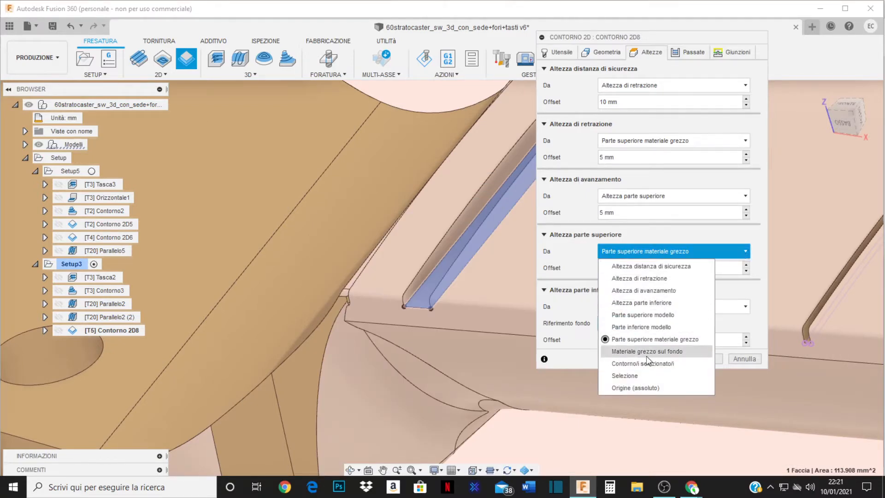
click(646, 375)
shift+middle_drag(602, 373, 463, 299)
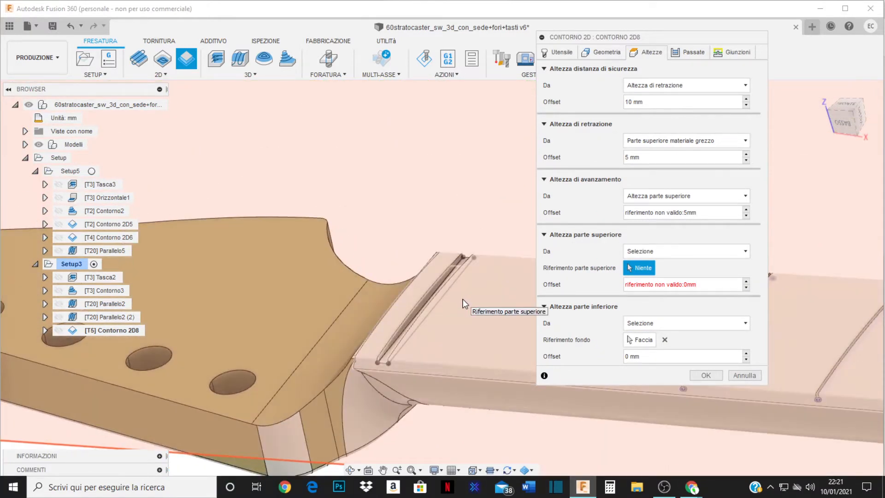
scroll(461, 301, up, 3)
click(453, 301)
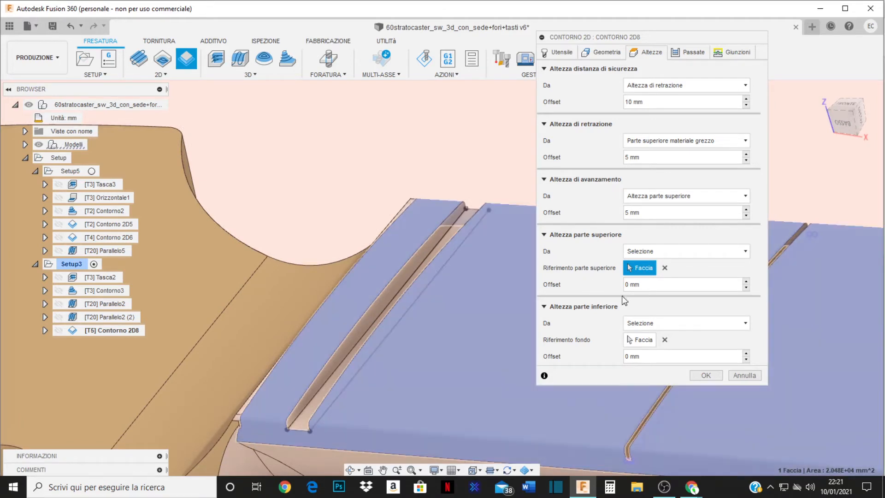
click(654, 284)
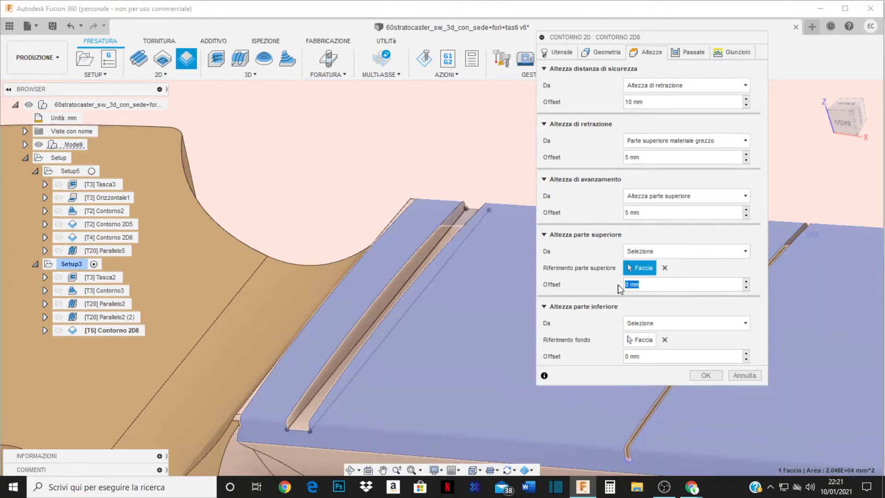
text(1)
click(706, 376)
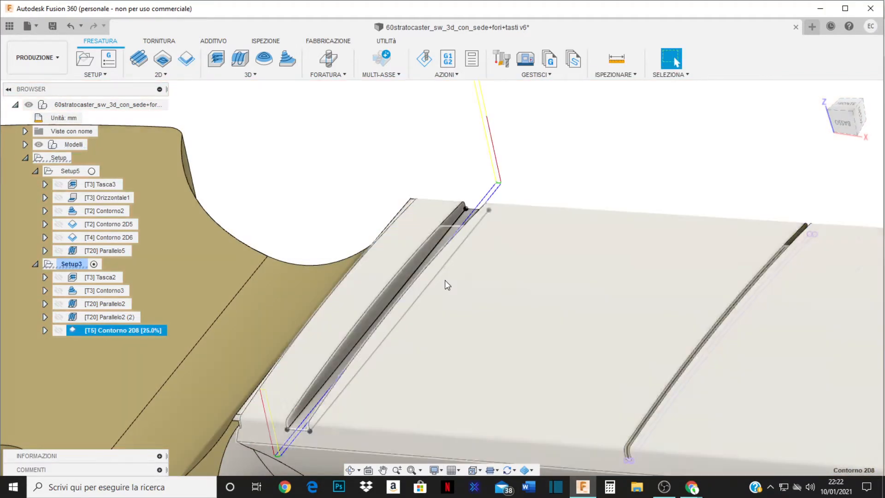
Simulate the nut slot's T5 2D Contour toolpath at a reduced playback speed
scroll(444, 280, up, 2)
scroll(445, 279, down, 4)
middle_drag(449, 290, 498, 259)
shift+middle_drag(482, 310, 458, 302)
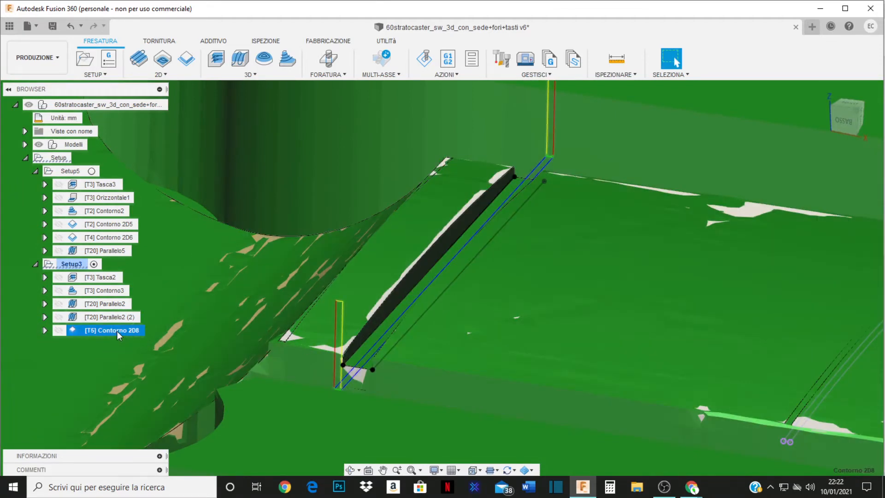
right_click(116, 330)
click(134, 75)
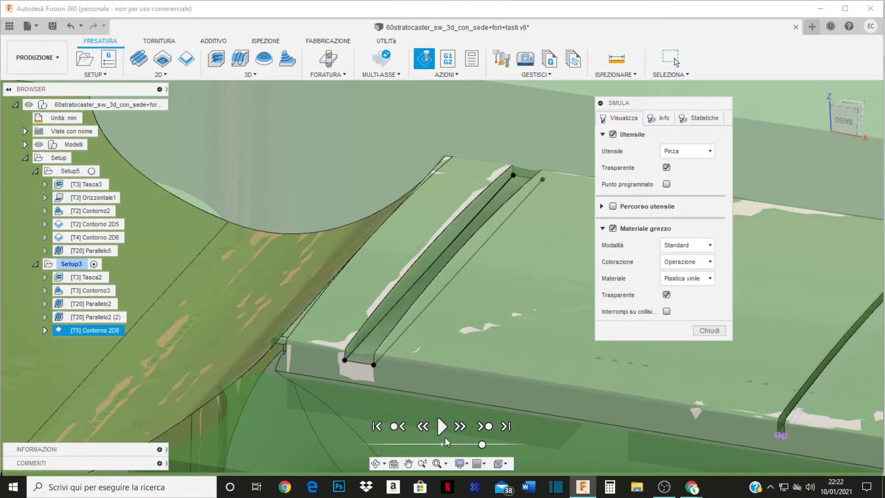
drag(482, 446, 459, 445)
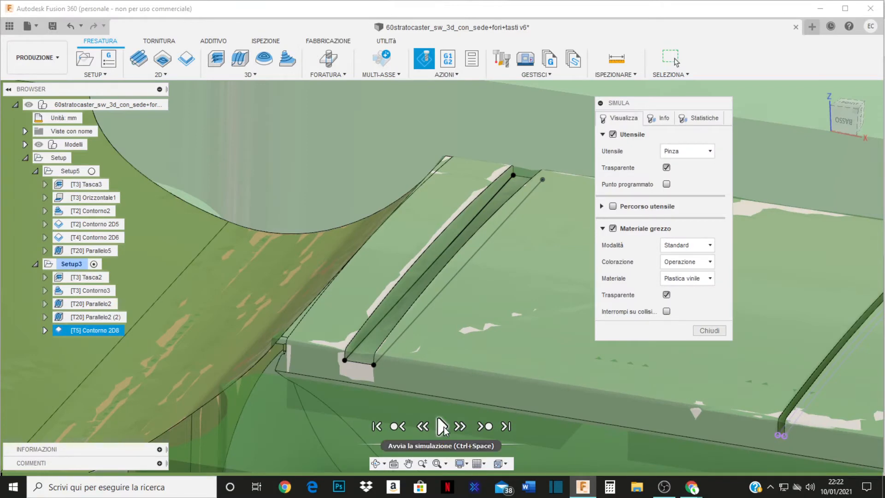
click(444, 429)
Examine from several angles how the cutter follows both sides of the nut slot, and close the simulation
middle_drag(436, 337, 329, 362)
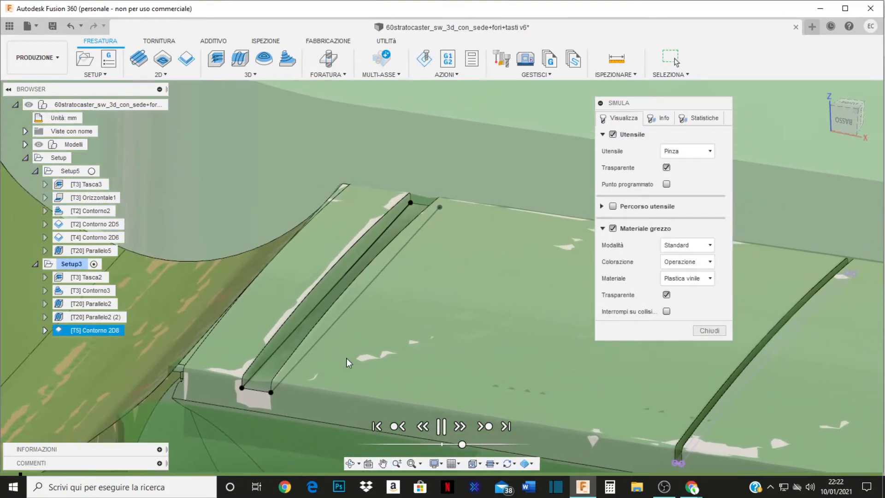
scroll(362, 356, down, 2)
shift+middle_drag(397, 358, 449, 371)
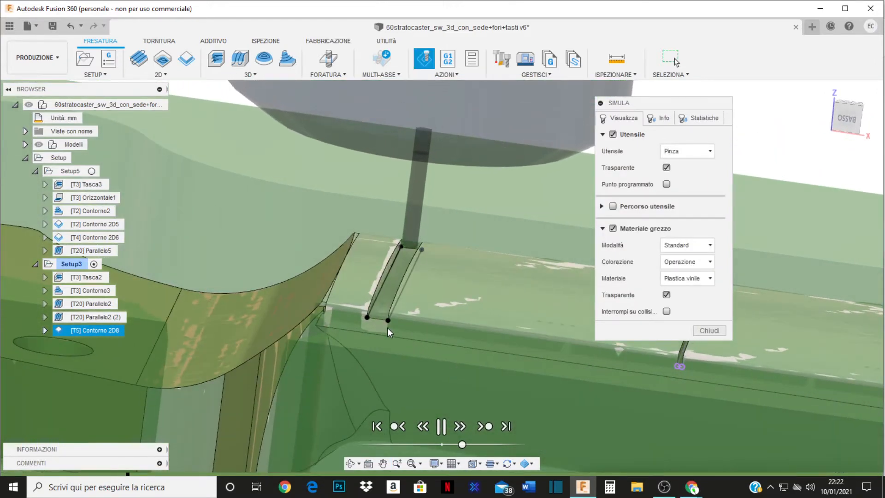
scroll(388, 328, down, 2)
scroll(396, 320, up, 3)
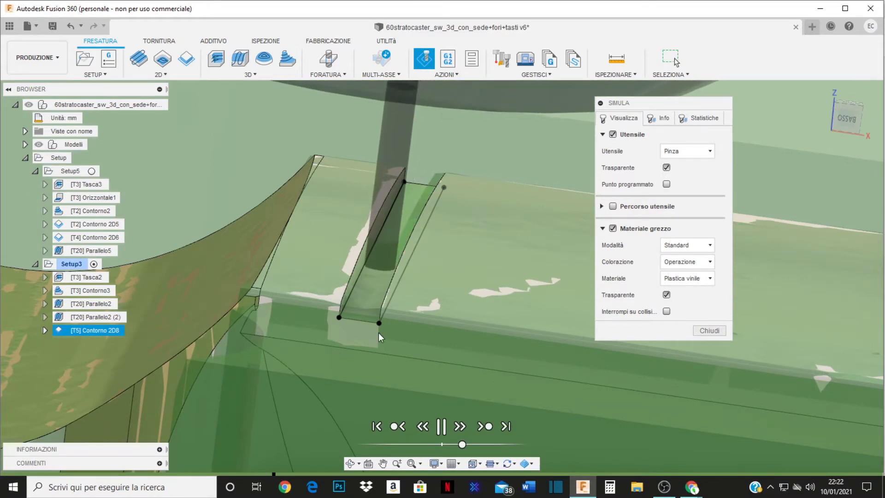
mouse_move(418, 334)
shift+middle_down()
mouse_move(448, 338)
mouse_move(419, 337)
shift+middle_up()
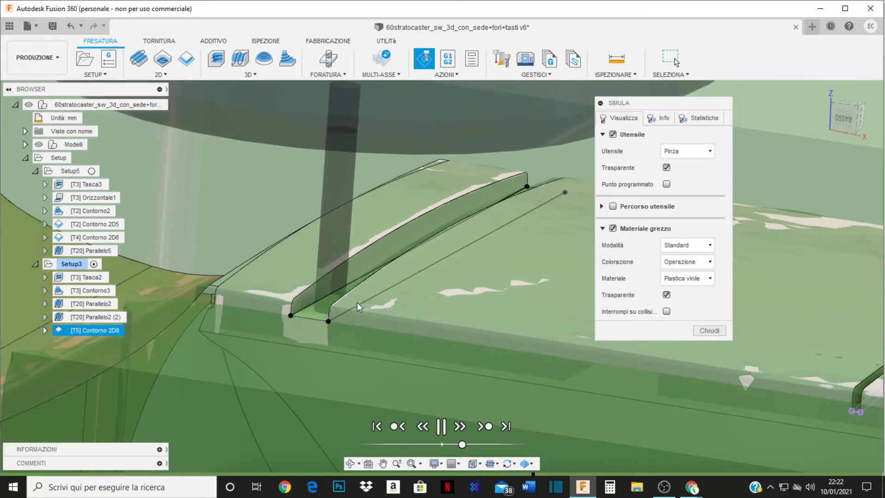
key(F4)
drag(364, 326, 394, 338)
key(Escape)
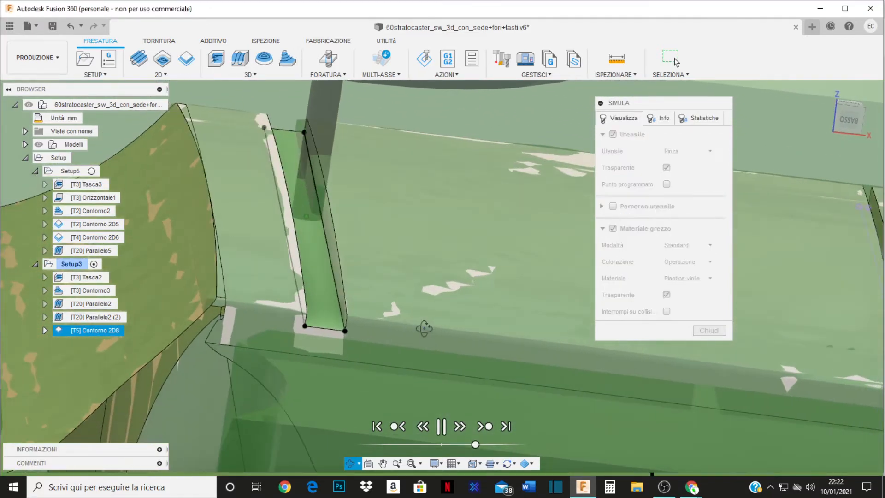
shift+middle_drag(437, 336, 423, 329)
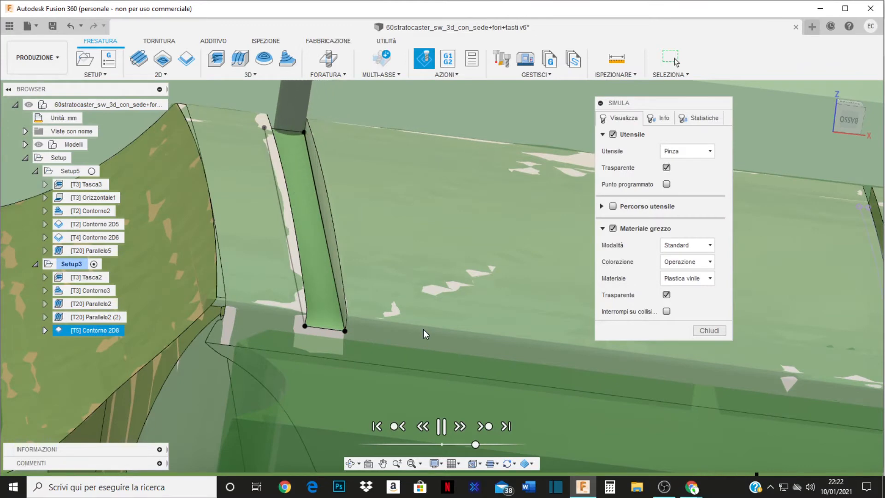
shift+middle_drag(423, 330, 429, 329)
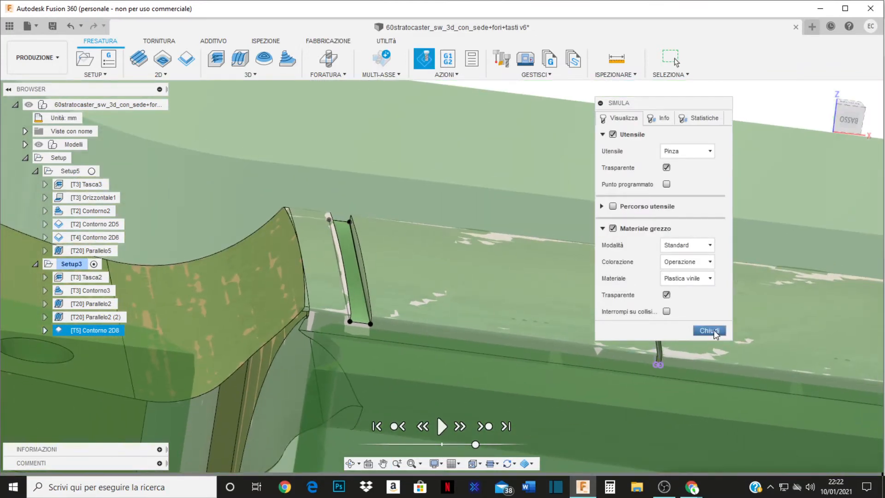
click(713, 330)
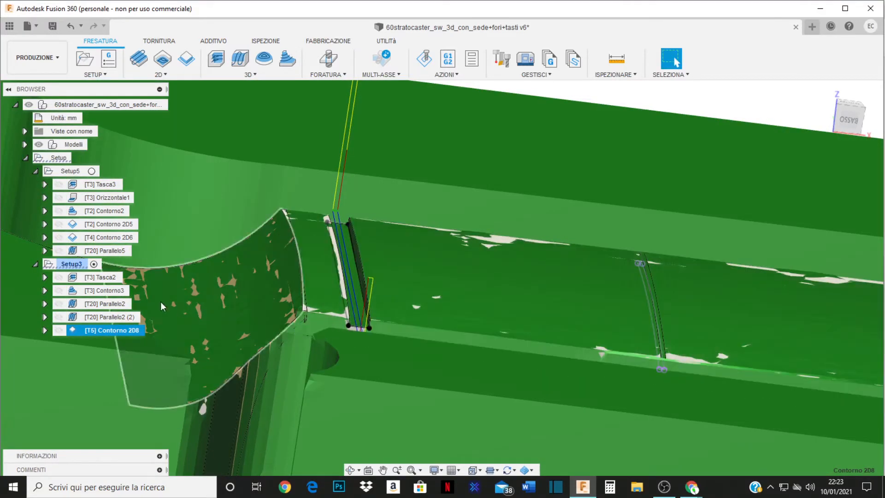
Enable multiple depths (Profondità multiple) in the pass settings of the nut slot's 2D Contour operation
click(78, 265)
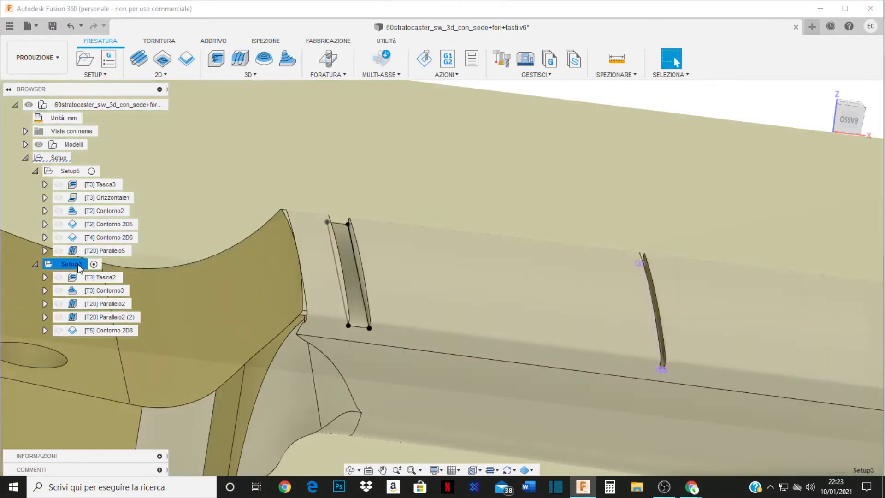
shift+middle_drag(415, 286, 396, 302)
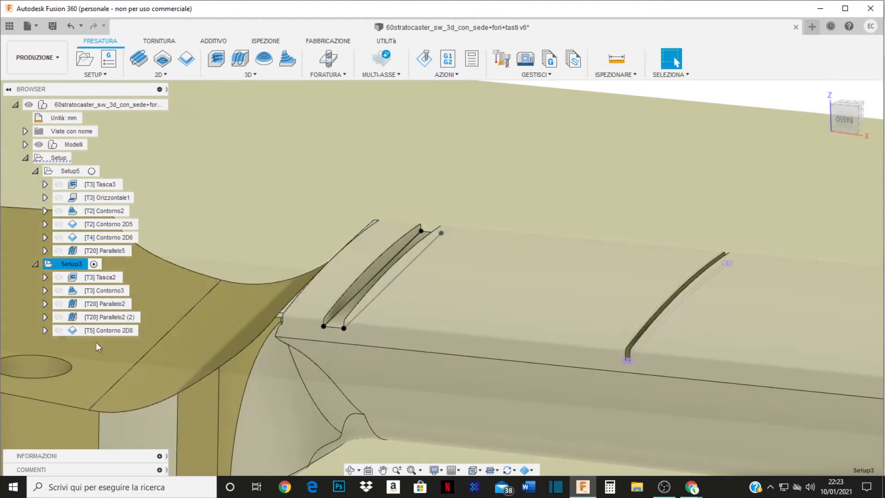
double_click(87, 331)
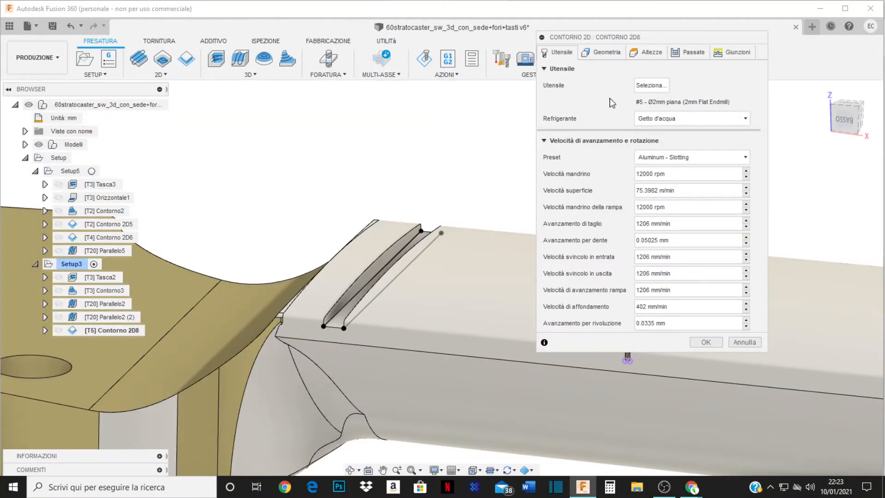
click(687, 52)
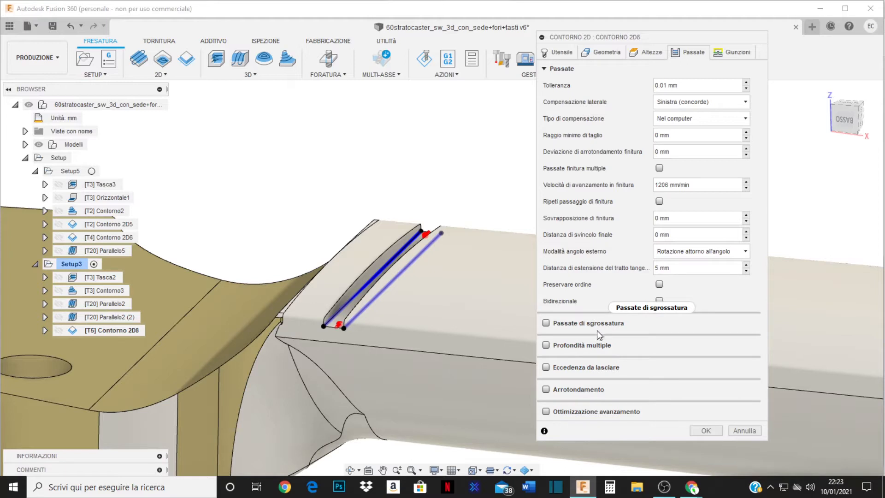
click(546, 345)
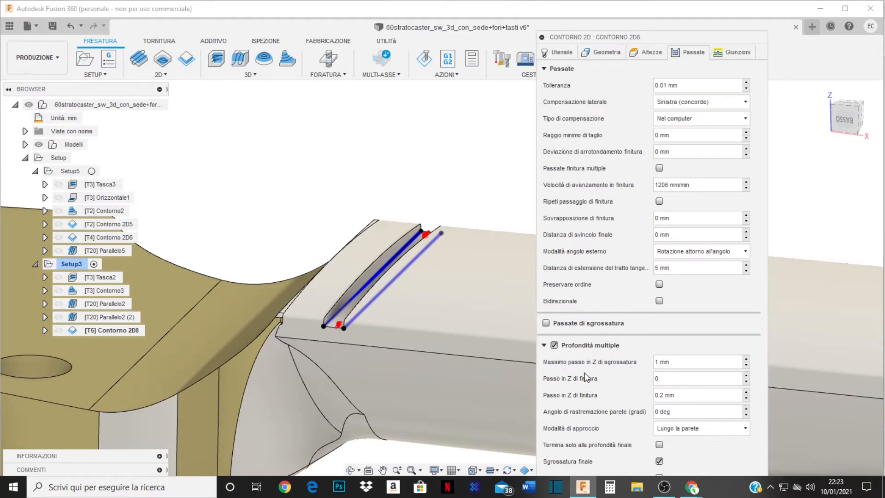
Set the maximum roughing stepdown and both finishing stepdown fields (Passo in Z di finitura) to 0.3, and regenerate the nut slot toolpath
drag(676, 360, 639, 361)
text(0.3)
click(666, 379)
key(Tab)
text(0.3)
click(544, 68)
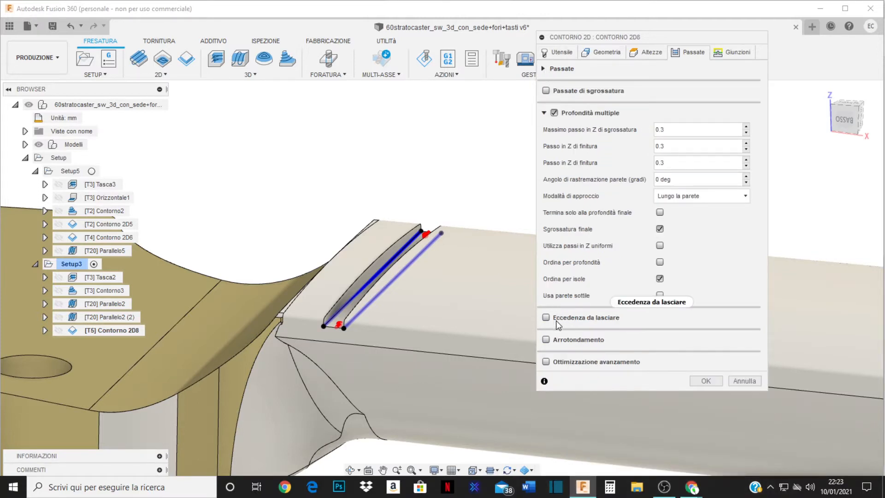
click(707, 381)
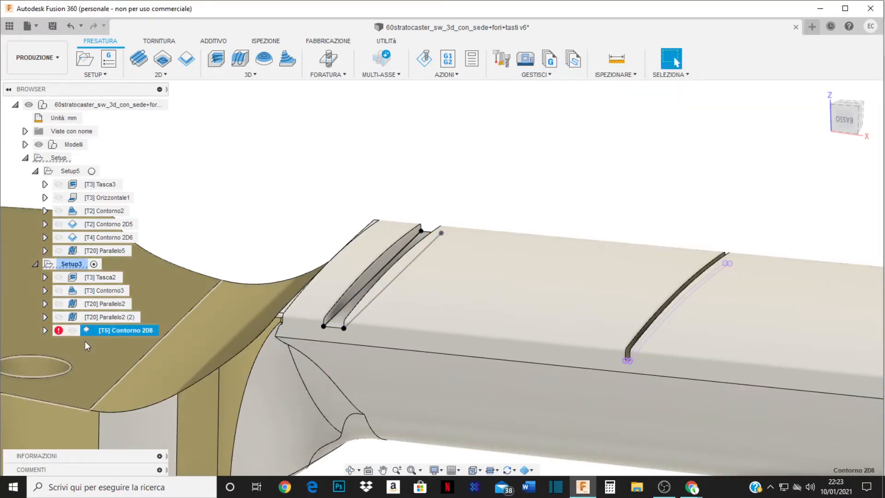
Check the error log of the nut slot's 2D Contour operation and try to simulate its toolpath
click(58, 330)
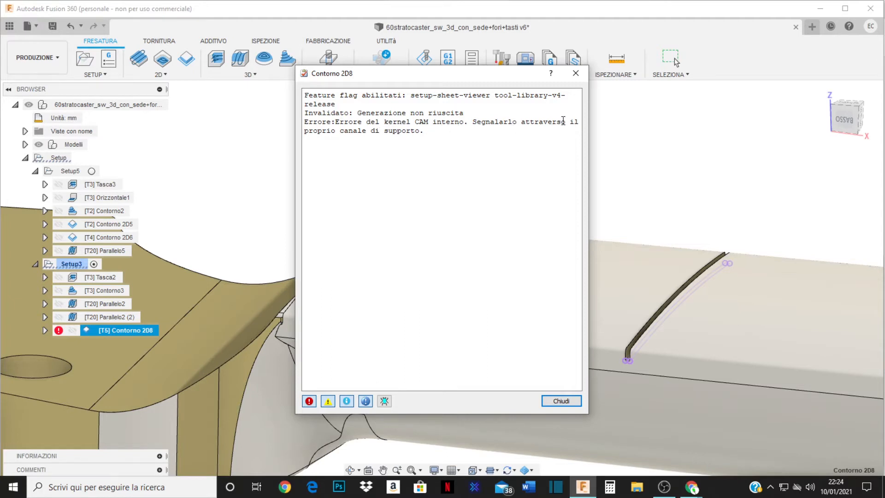
click(561, 405)
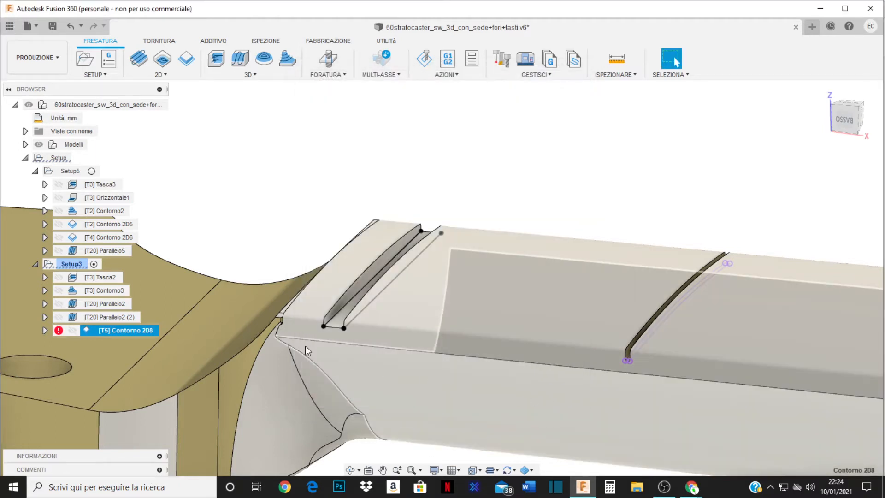
right_click(147, 330)
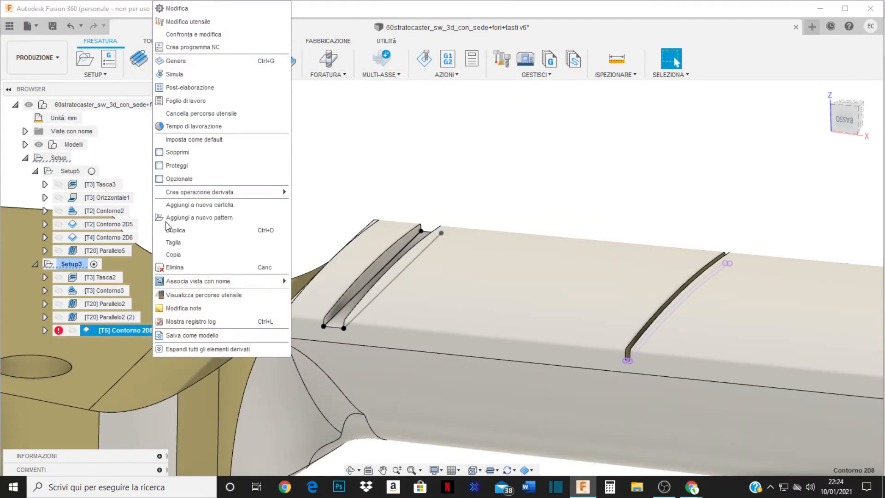
click(177, 74)
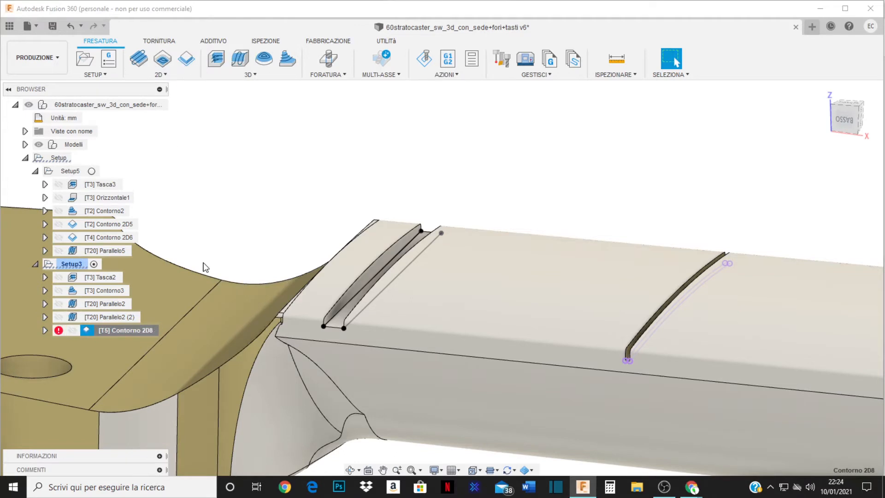
Reopen the nut slot's 2D Contour operation for editing and review its selected contours and height planes
double_click(89, 331)
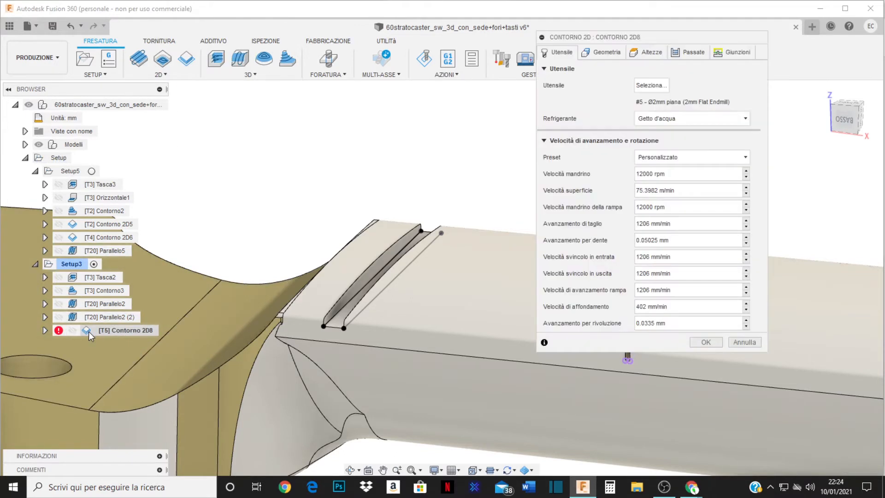
click(605, 53)
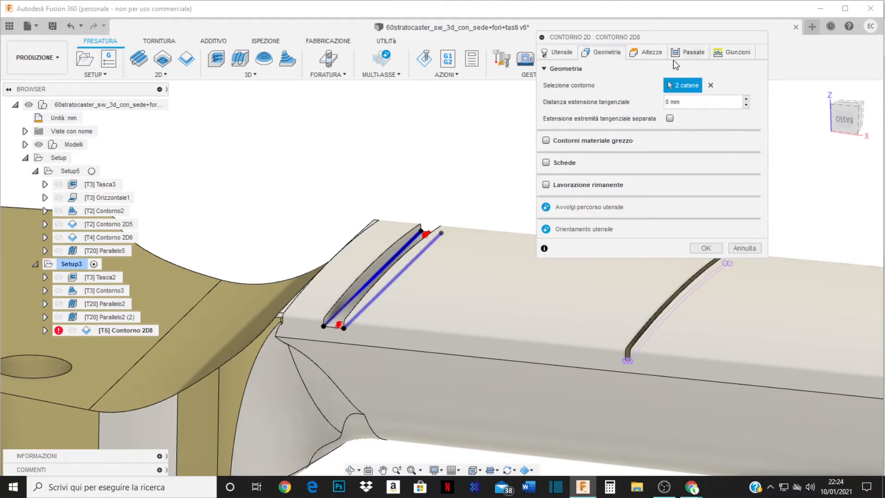
click(644, 54)
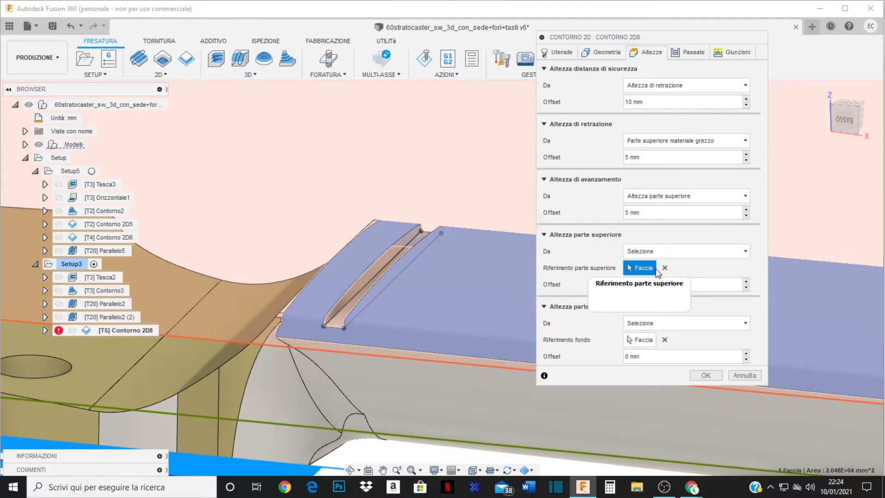
shift+middle_drag(467, 292, 433, 286)
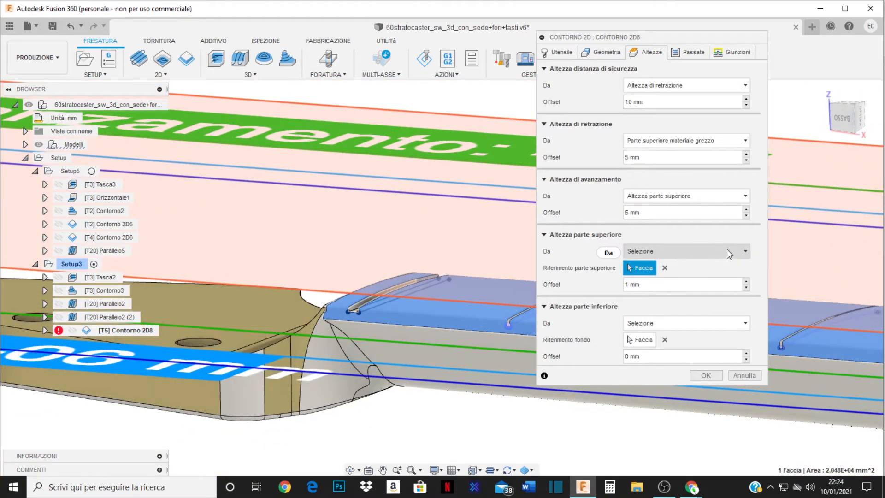
Try to apply a top height offset of 0 after clearing the top reference face
click(666, 267)
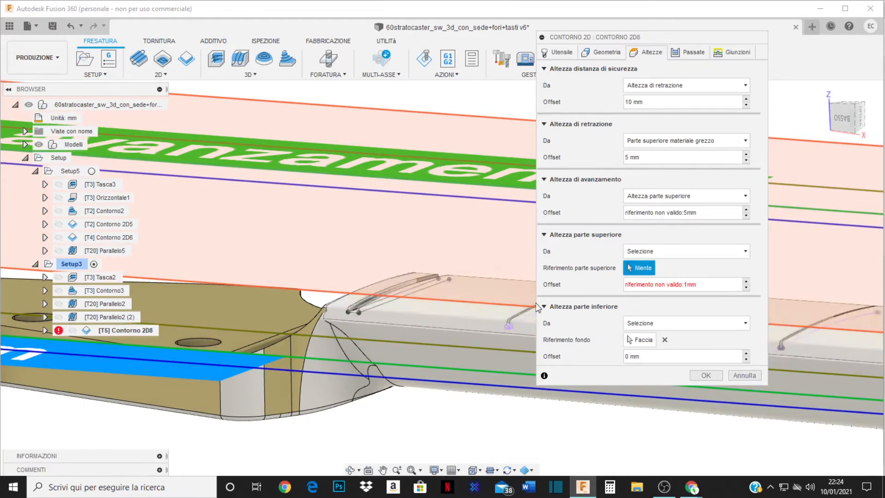
click(722, 285)
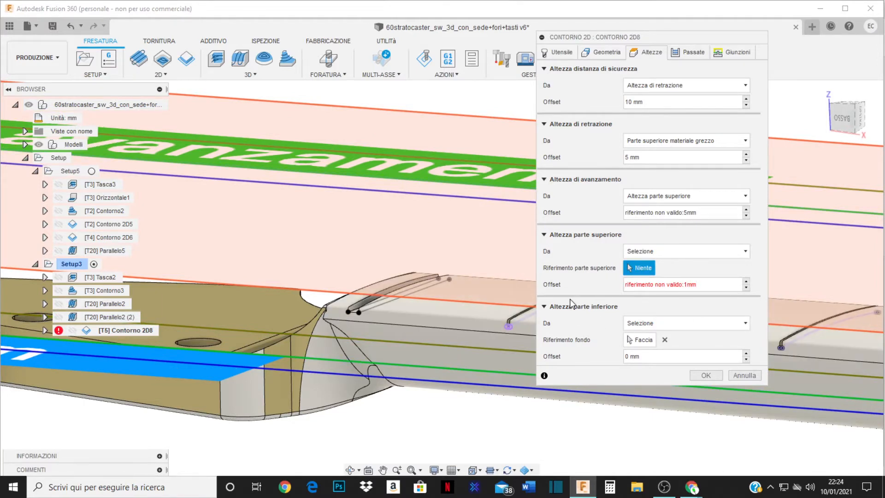
text(0)
key(BackSpace)
key(BackSpace)
key(BackSpace)
key(BackSpace)
key(BackSpace)
key(BackSpace)
key(BackSpace)
key(BackSpace)
key(BackSpace)
key(BackSpace)
key(BackSpace)
key(BackSpace)
key(BackSpace)
key(BackSpace)
key(BackSpace)
key(BackSpace)
key(BackSpace)
key(BackSpace)
key(BackSpace)
key(BackSpace)
text(0)
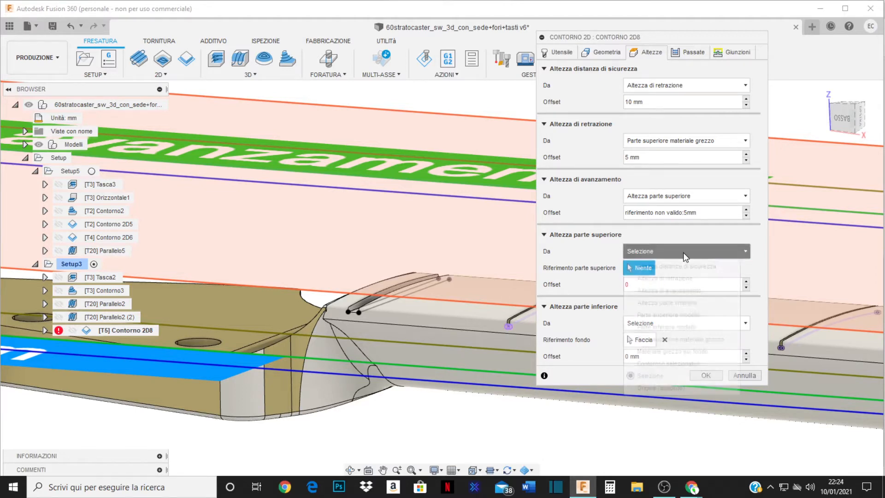
click(683, 252)
click(685, 214)
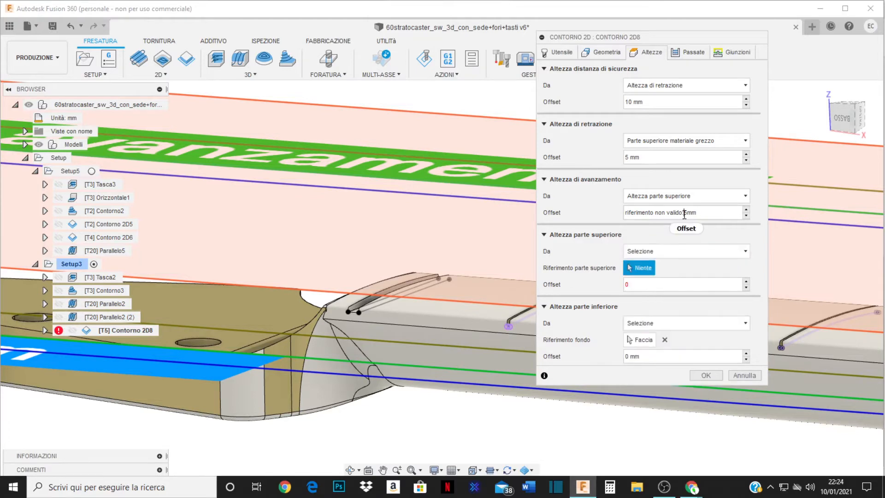
click(652, 285)
click(705, 376)
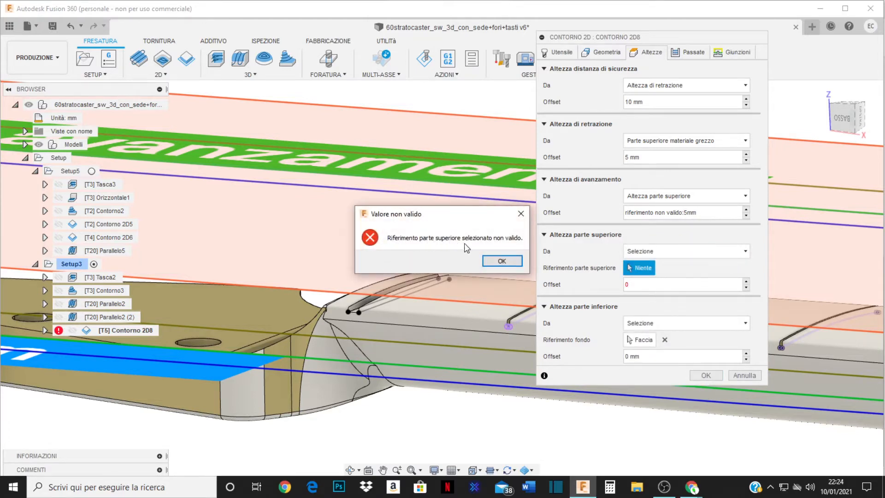
click(512, 261)
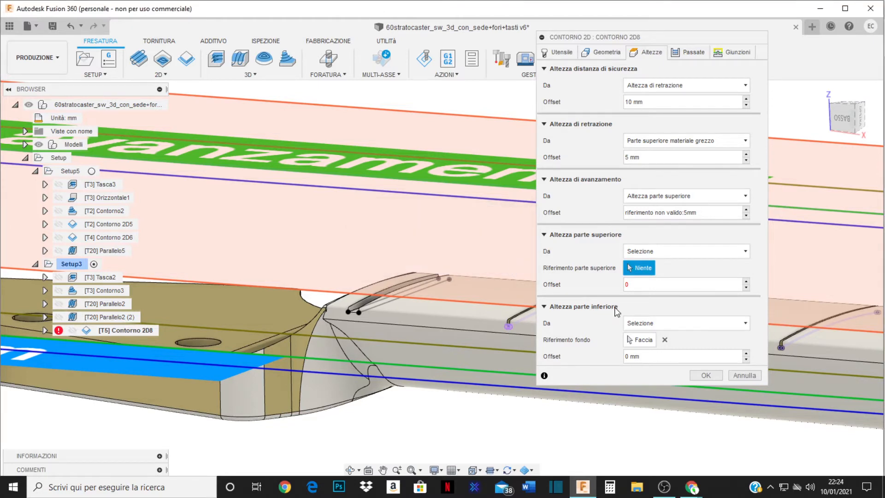
Set the nut slot operation's top height from the model top (Parte superiore modello) with a 0 mm offset
click(749, 252)
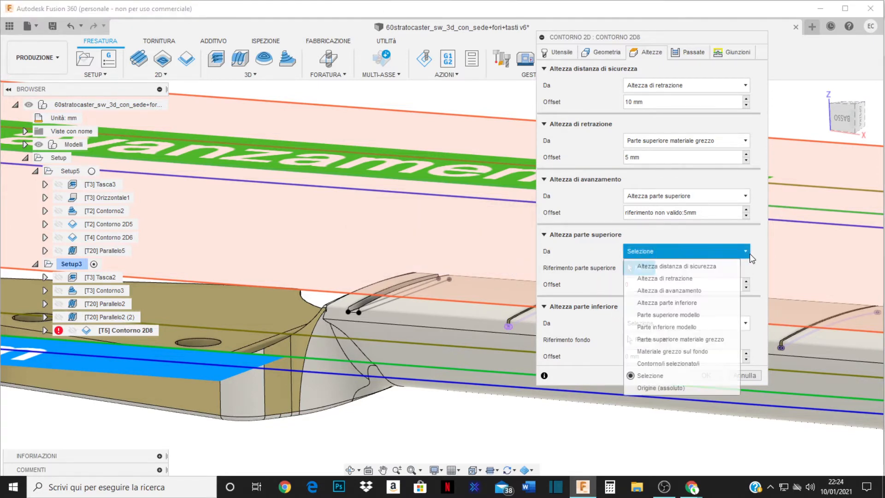
click(656, 316)
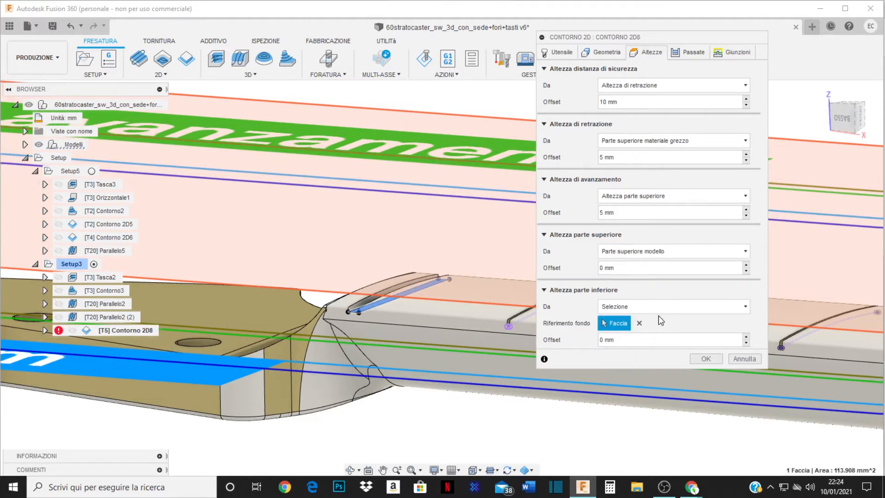
middle_drag(367, 278, 376, 293)
mouse_move(439, 311)
shift+middle_down()
mouse_move(463, 304)
mouse_move(456, 308)
shift+middle_up()
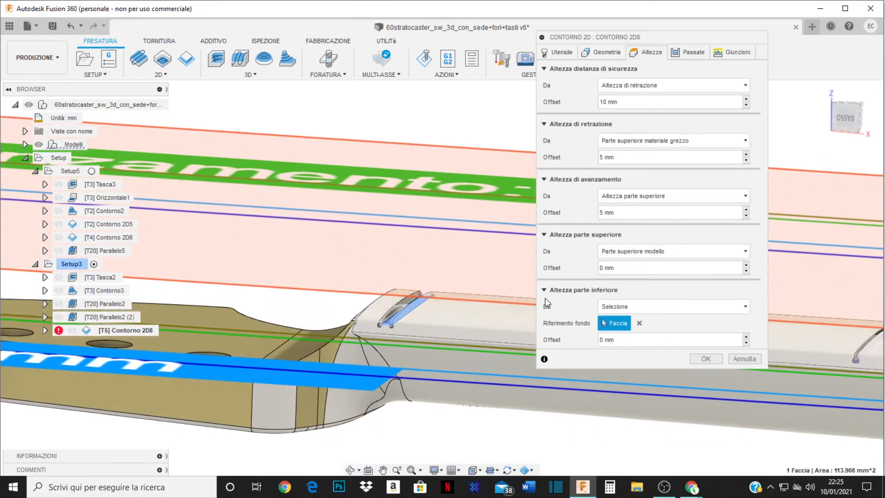
Apply the nut slot operation's heights, and regenerate its toolpath with Multiple Depths (Profondità multiple) turned off
click(706, 359)
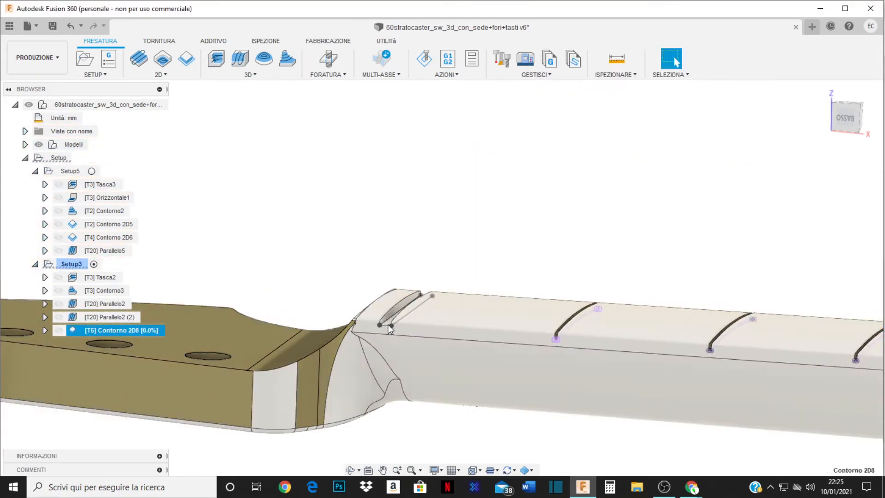
shift+middle_drag(389, 326, 389, 352)
double_click(84, 330)
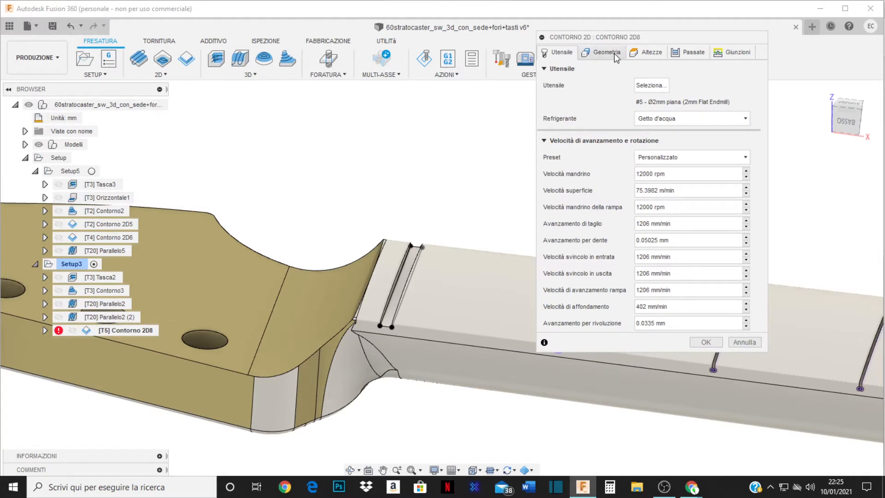
click(615, 53)
click(686, 52)
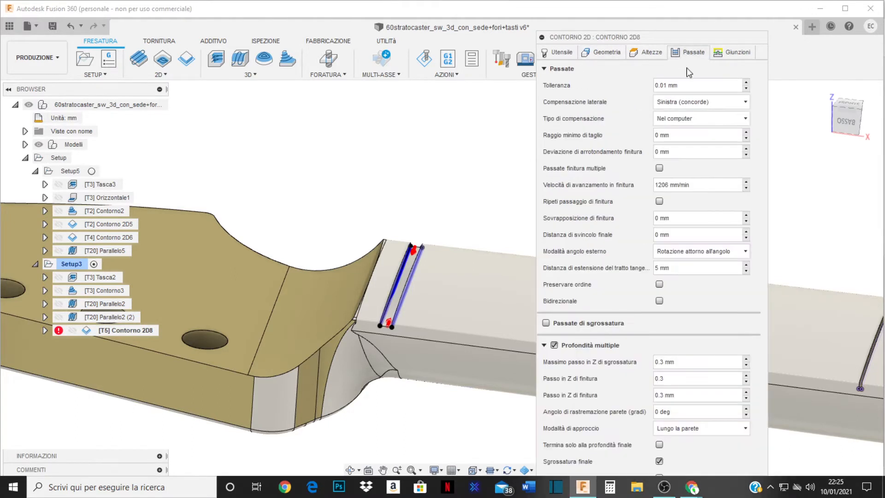
click(554, 344)
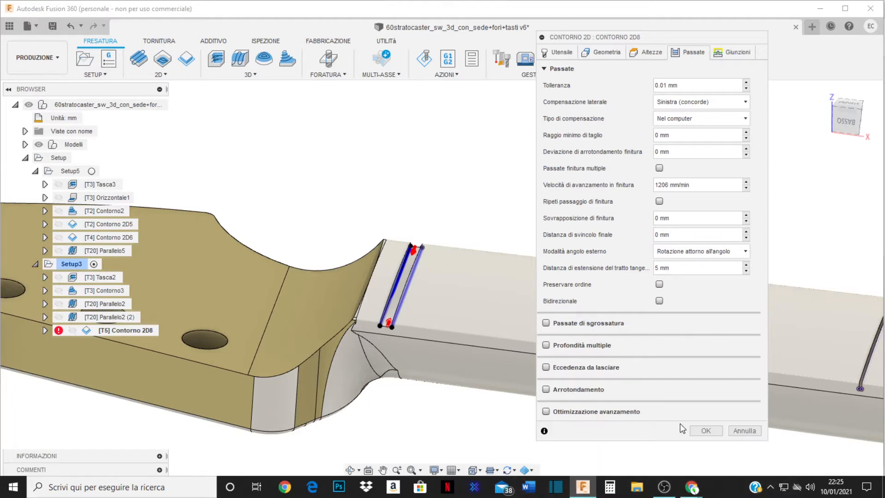
click(697, 428)
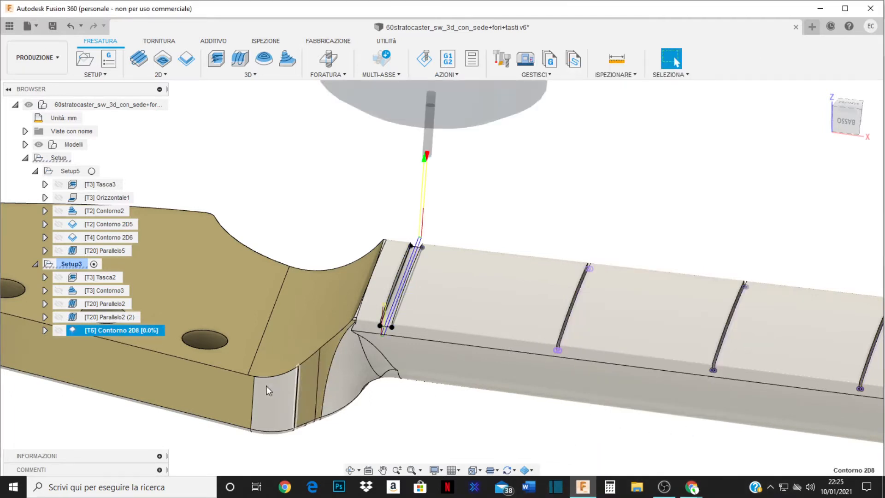
shift+middle_drag(428, 352, 402, 342)
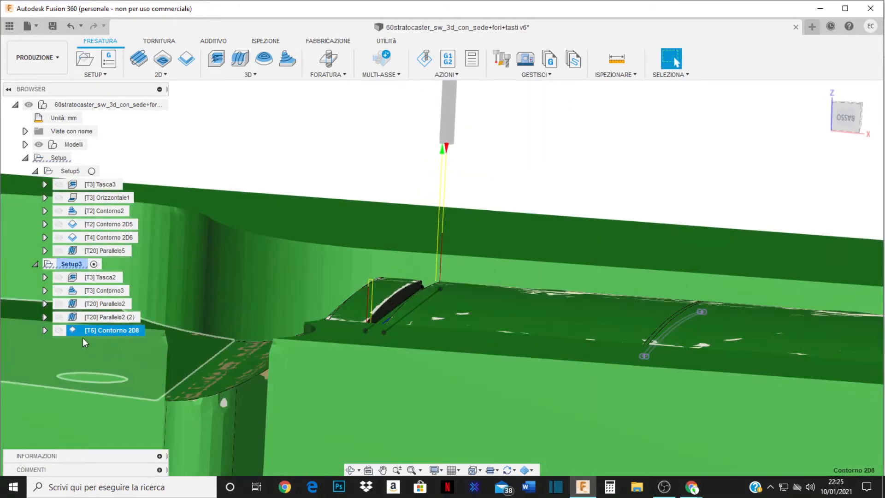
Turn Multiple Depths back on for the nut slot operation with a maximum roughing stepdown of 0.3 mm, and regenerate the toolpath
double_click(75, 330)
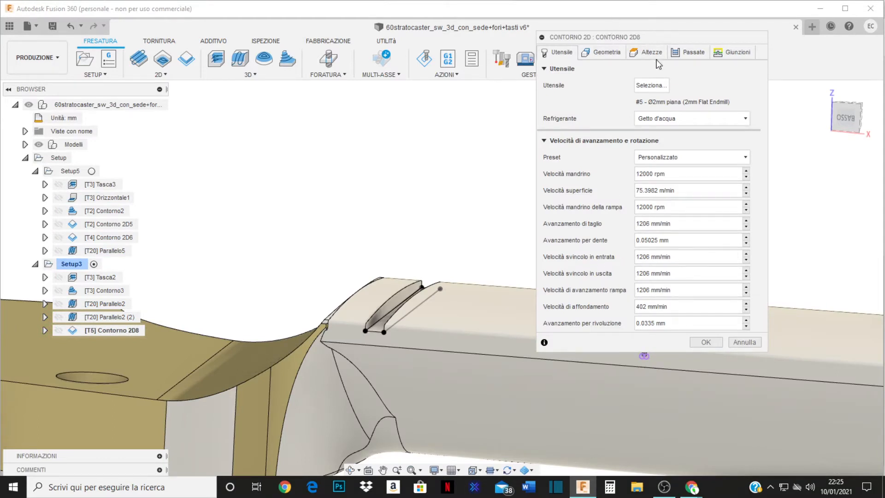
click(690, 53)
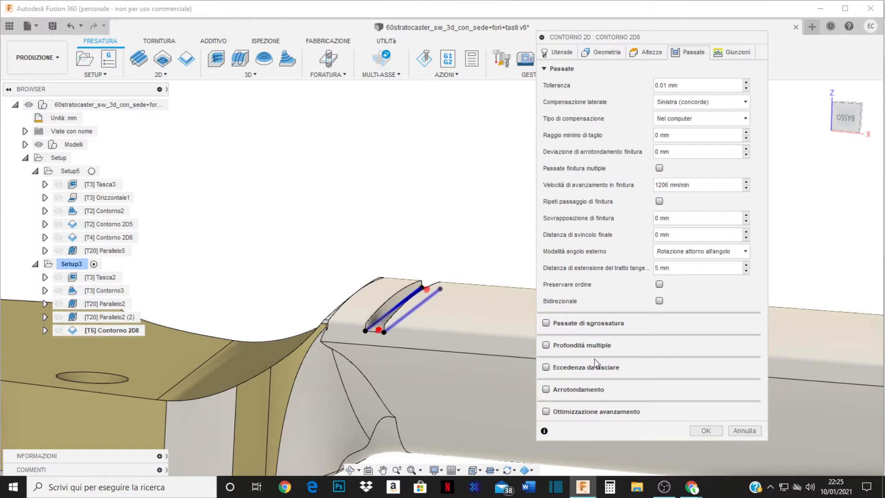
click(547, 346)
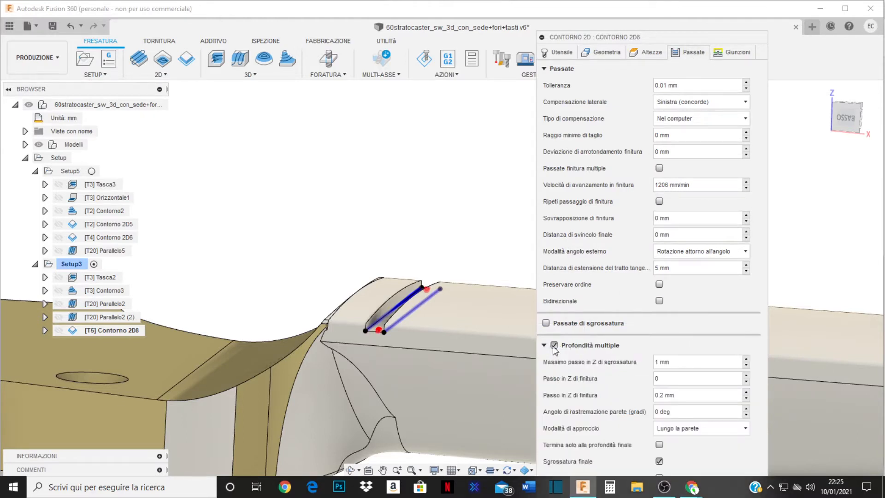
click(547, 69)
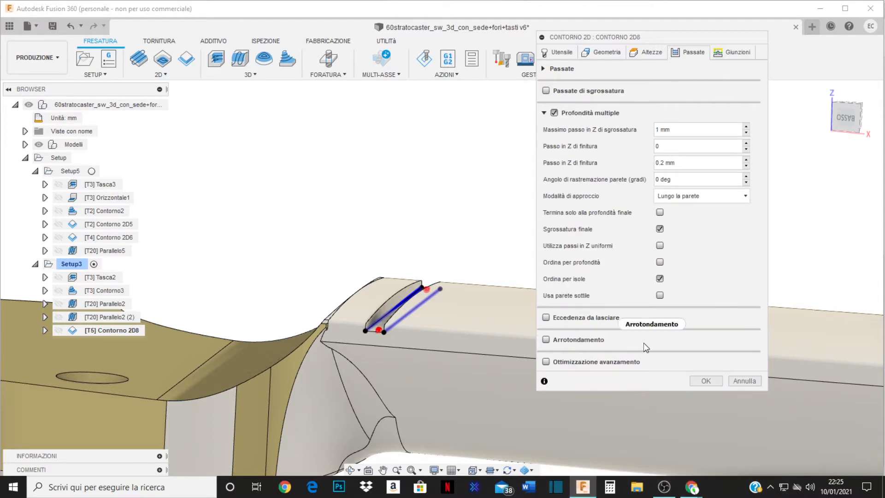
mouse_move(644, 343)
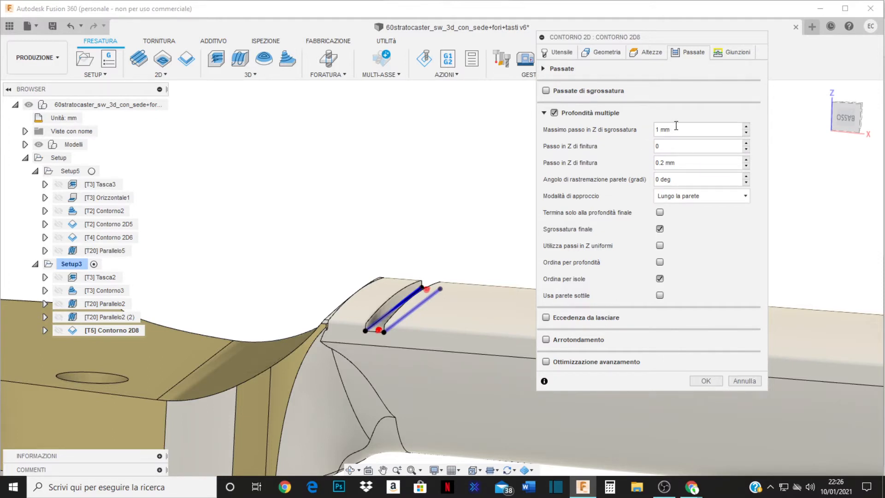
drag(674, 130, 644, 132)
click(706, 381)
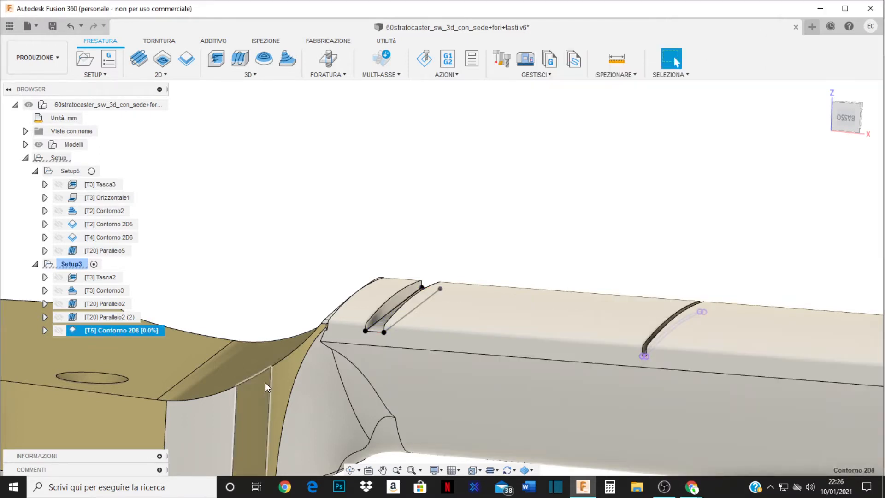
scroll(396, 318, up, 5)
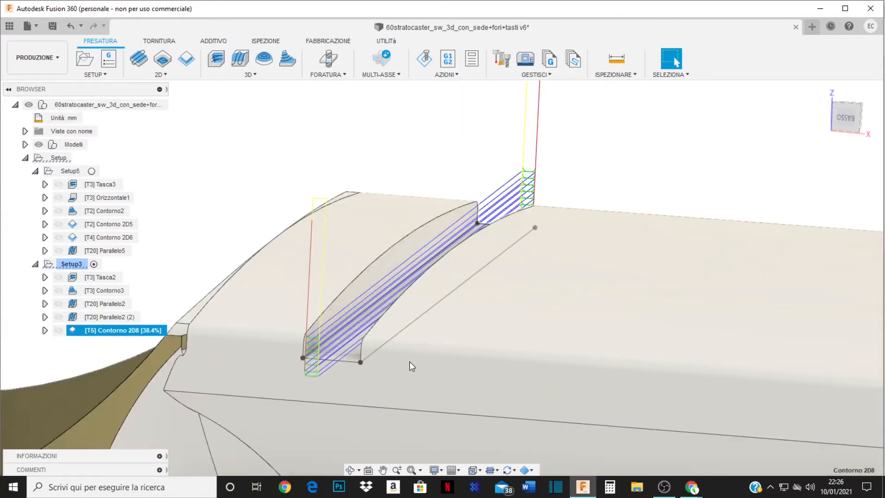
shift+middle_drag(409, 362, 13, 315)
Reopen the nut slot's 2D Contour operation to review its contours and multiple depths settings, and accept it again
double_click(74, 329)
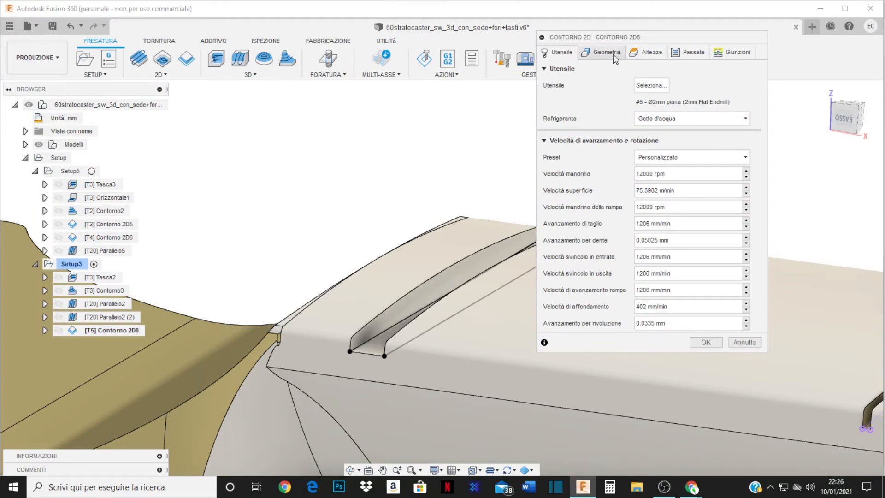
click(648, 52)
click(609, 53)
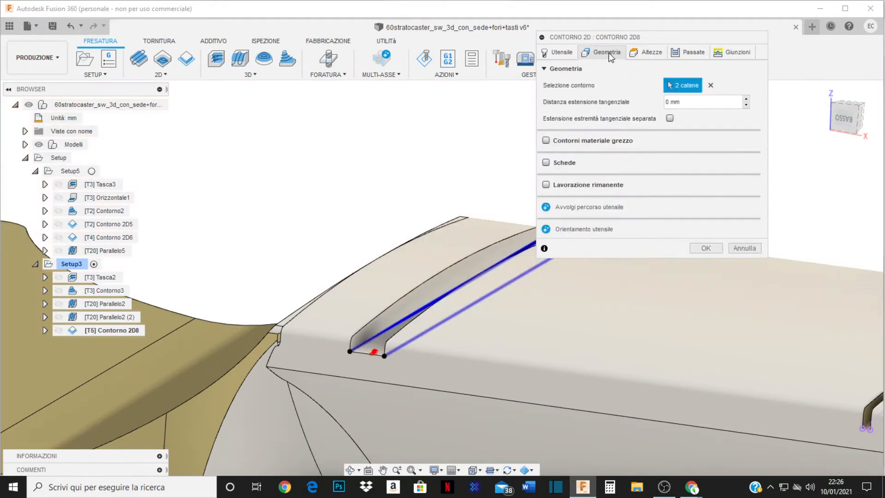
click(686, 52)
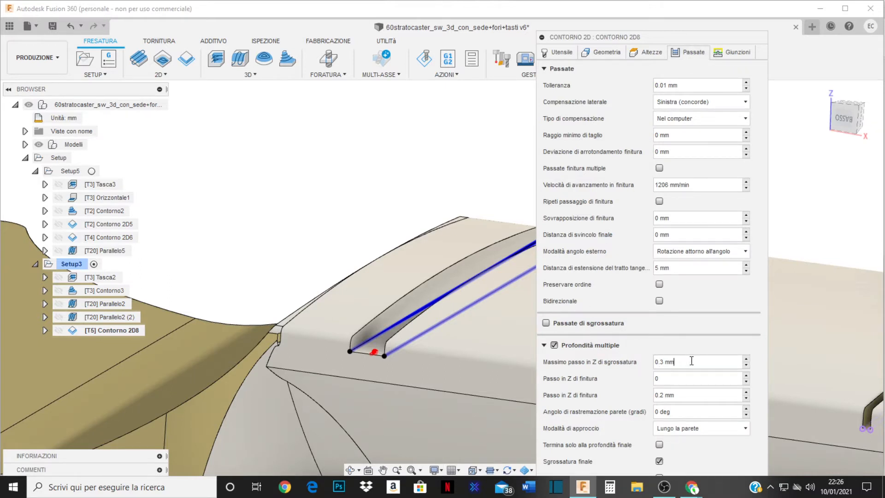
click(686, 397)
click(544, 346)
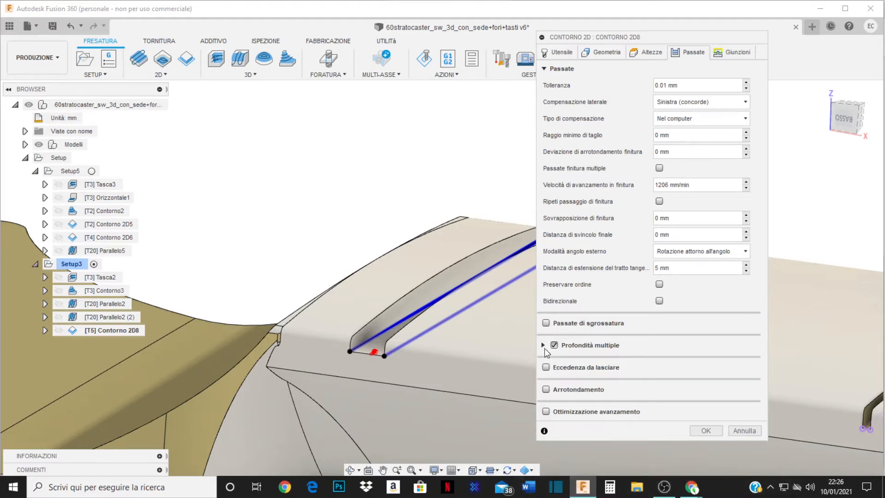
click(711, 431)
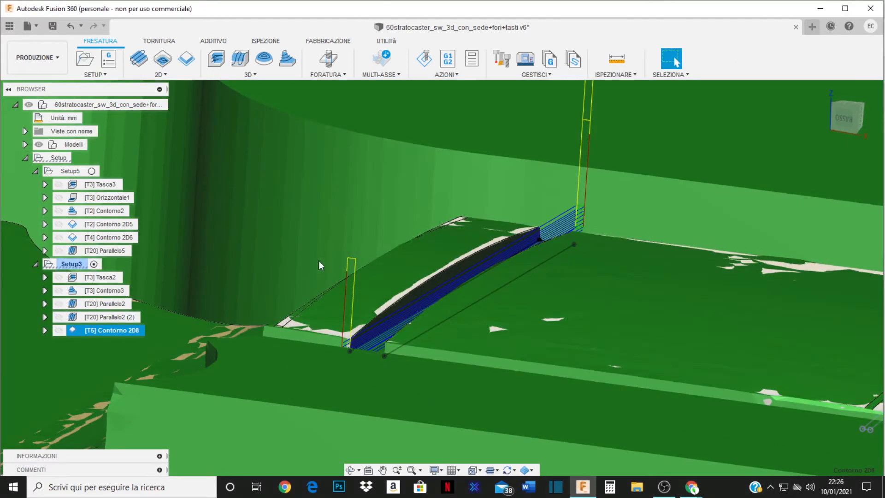
Simulate the nut slot's 2D Contour toolpath, inspect the material removal along both slot walls, and close the simulation
right_click(106, 329)
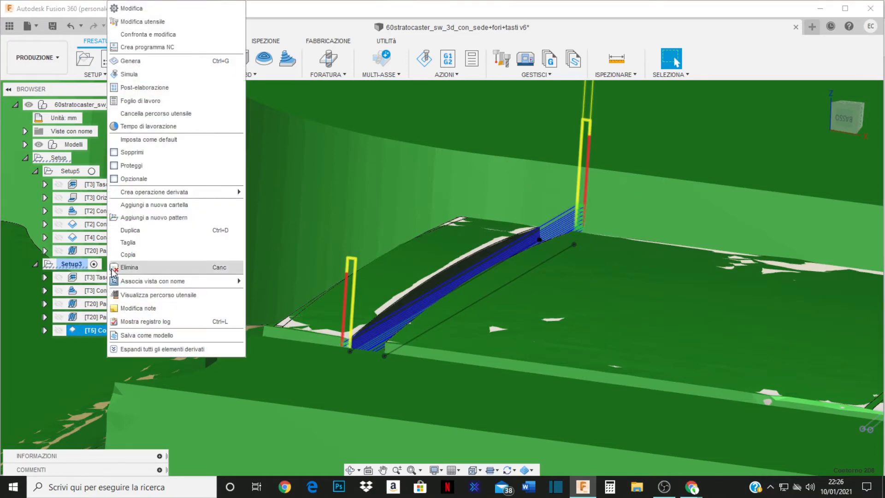
click(127, 75)
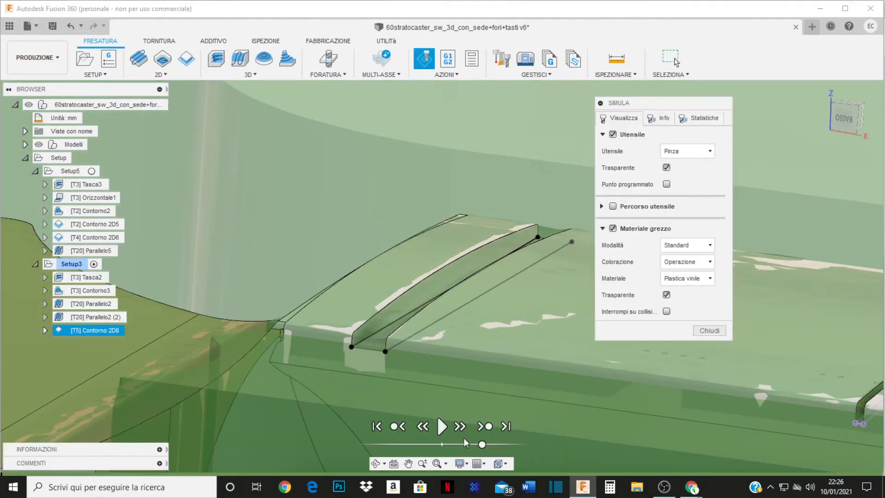
click(444, 429)
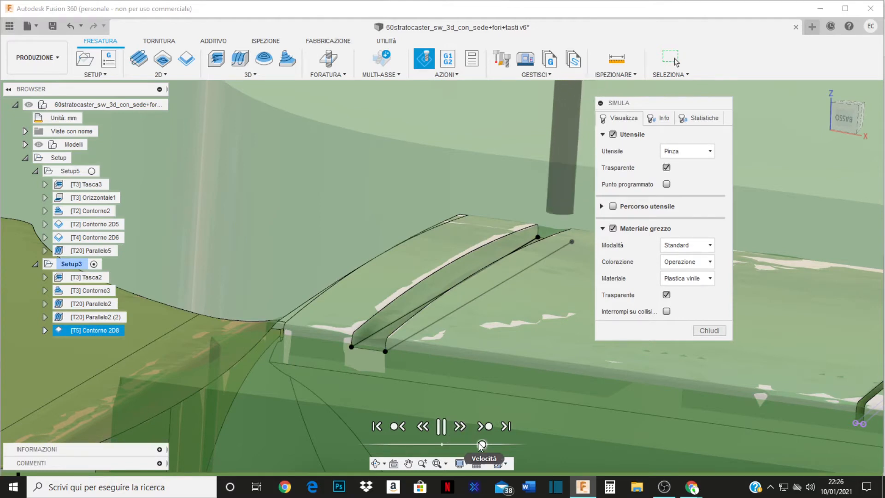
mouse_move(441, 344)
shift+middle_down()
mouse_move(413, 333)
mouse_move(427, 337)
shift+middle_up()
scroll(447, 301, up, 4)
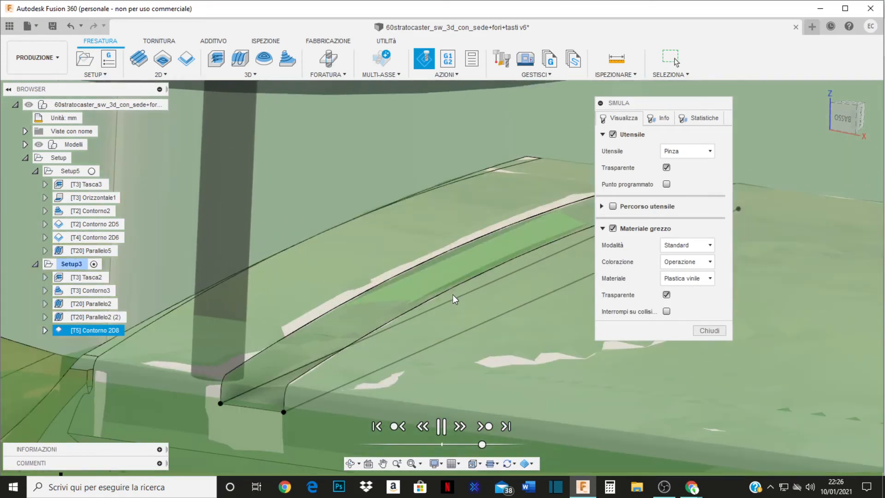
scroll(459, 304, up, 2)
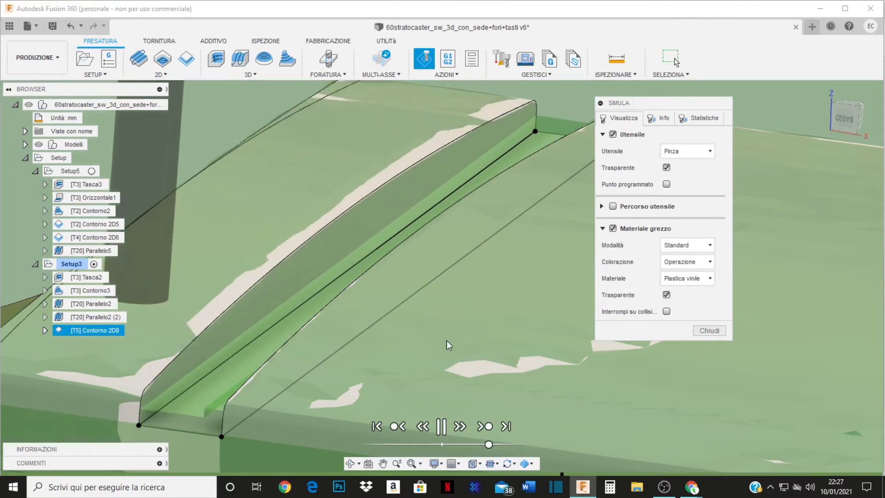
scroll(375, 316, down, 5)
middle_drag(352, 329, 352, 302)
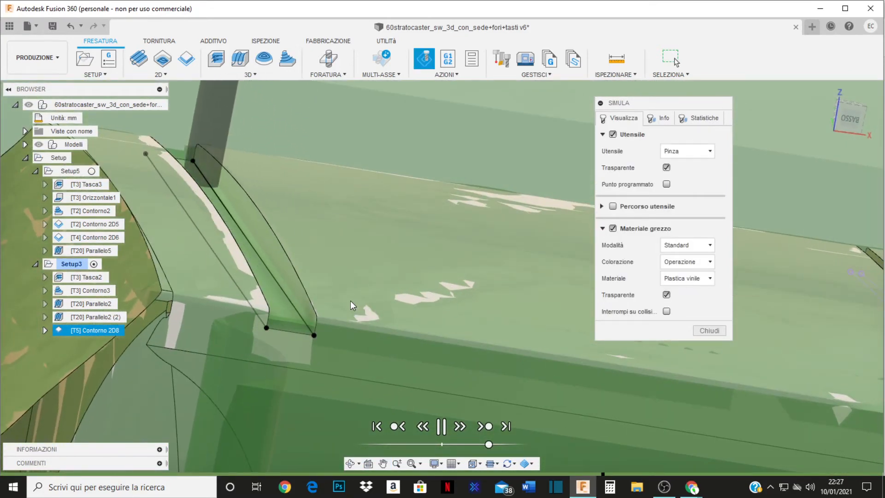
scroll(351, 300, down, 2)
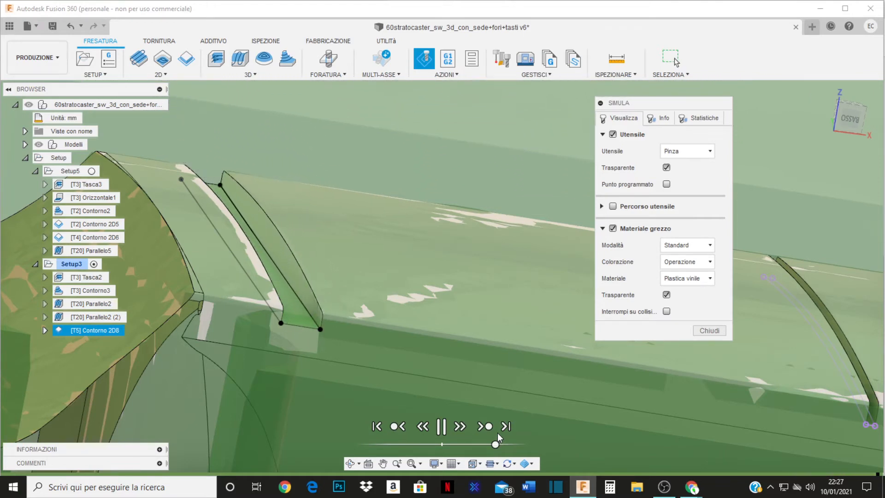
shift+middle_drag(497, 433, 424, 332)
click(697, 330)
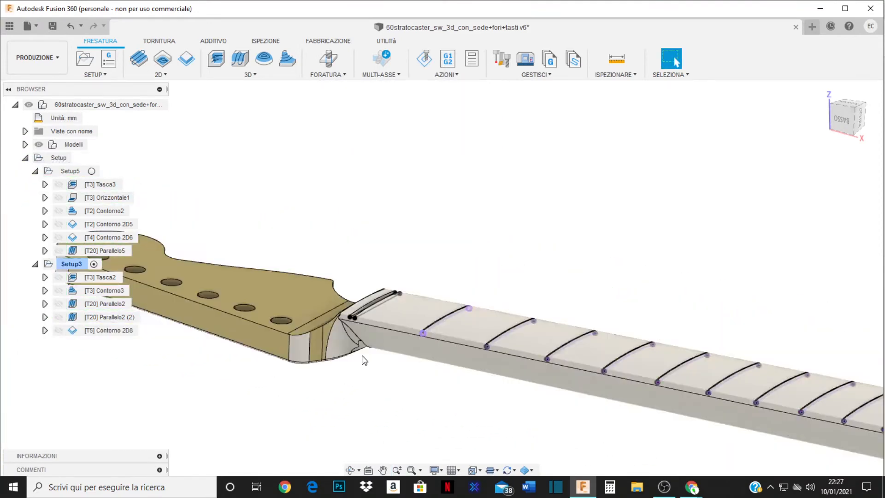
Create a Trace (Traccia) toolpath for the fret slots using the 0.5 mm flat end mill (1mm Flat Endmill)
shift+middle_drag(336, 355, 393, 338)
scroll(372, 330, up, 5)
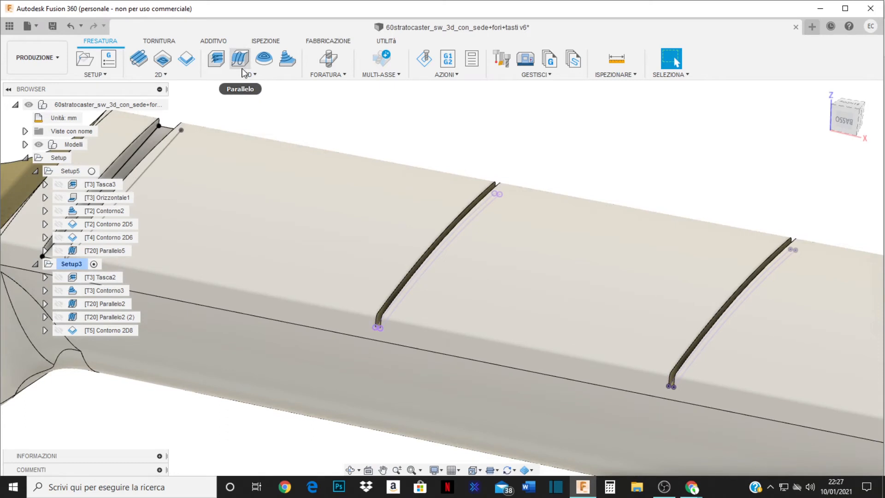
click(165, 75)
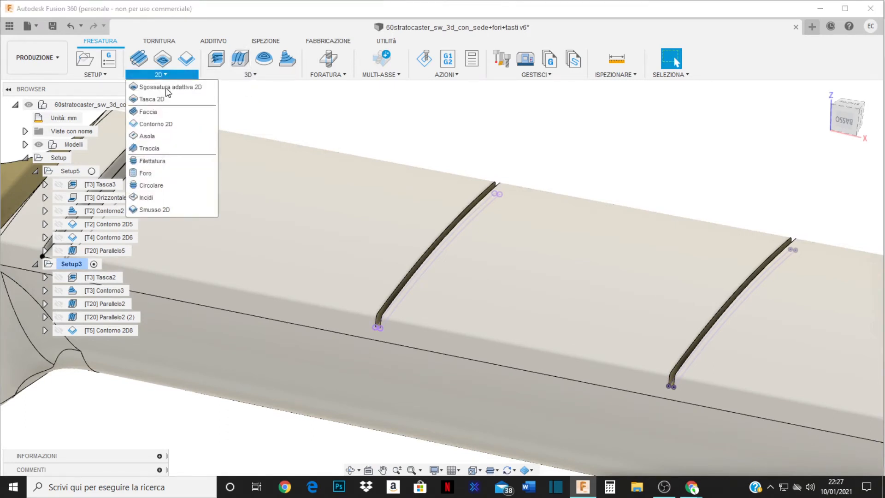
click(160, 154)
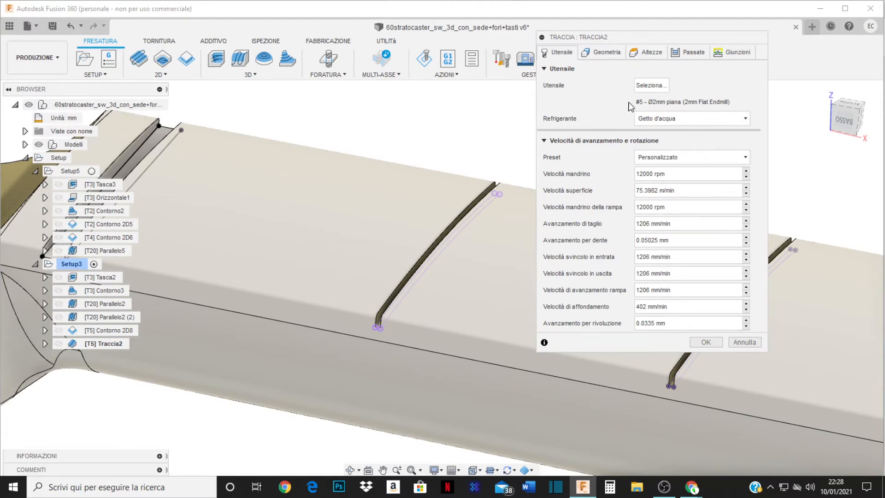
click(658, 85)
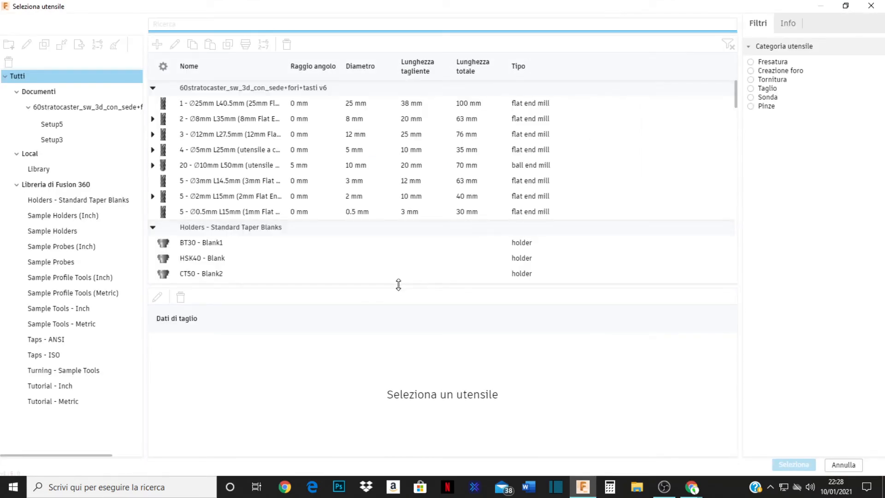
click(359, 212)
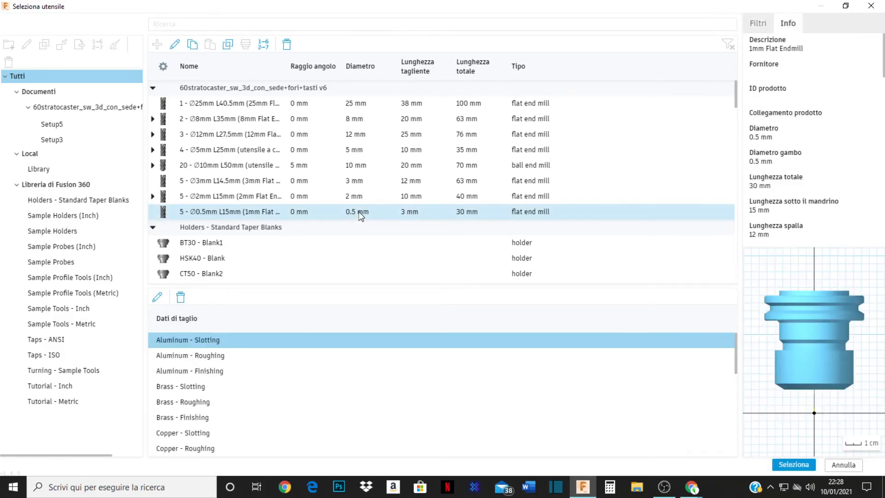
double_click(359, 212)
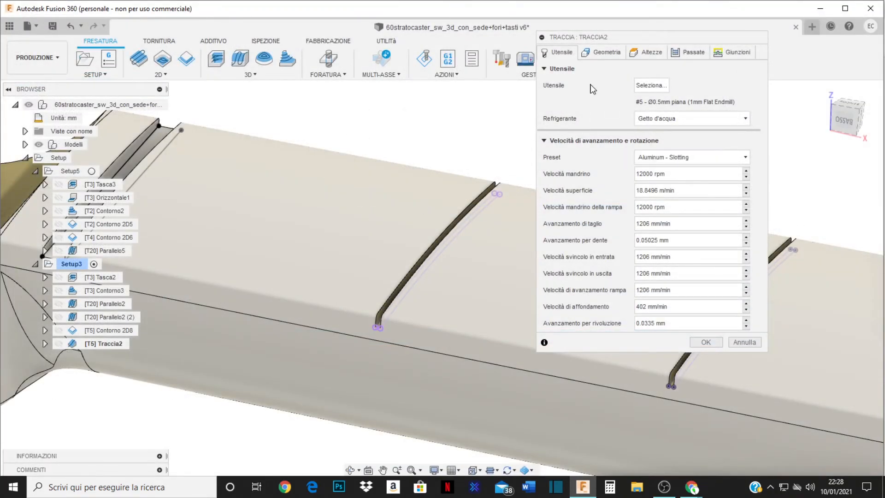
Select the closed sketch outline of the first fret slot as the Trace operation's curve
click(607, 53)
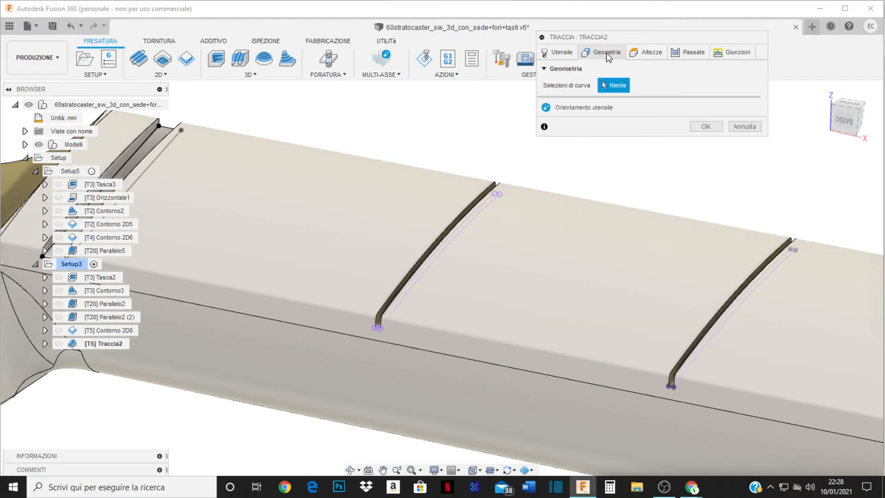
click(611, 87)
scroll(417, 190, down, 3)
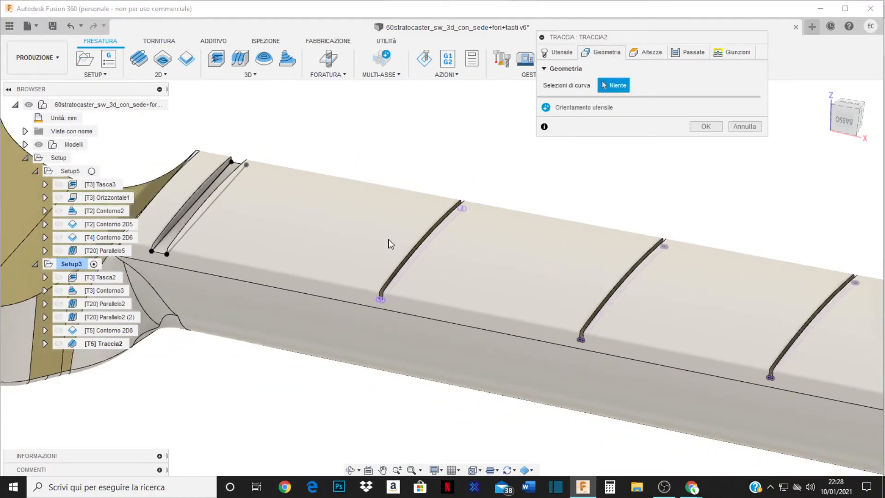
scroll(375, 309, up, 6)
scroll(373, 321, up, 3)
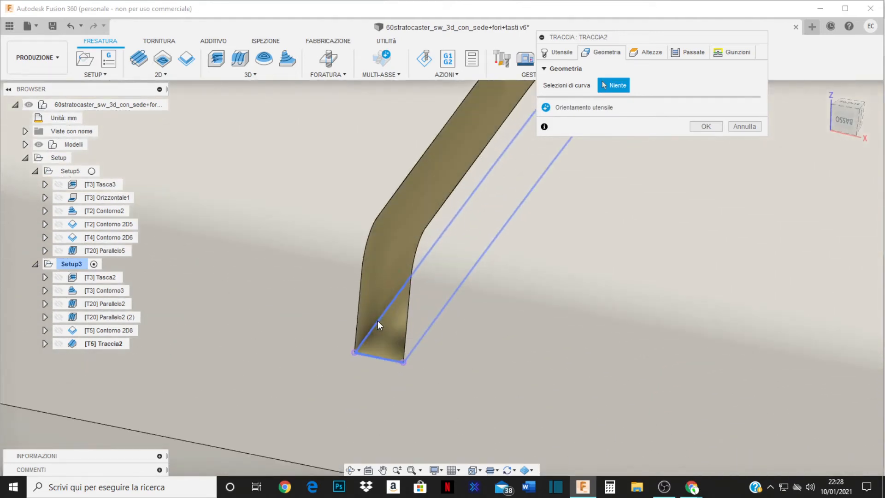
click(381, 322)
scroll(391, 325, down, 8)
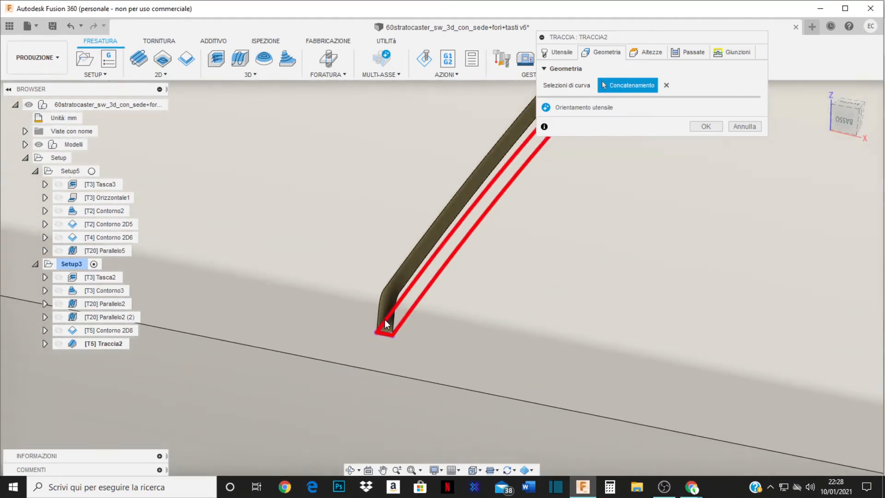
Examine how the selected outline lines up with the walls and far end of the first fret slot
shift+middle_drag(392, 312, 453, 353)
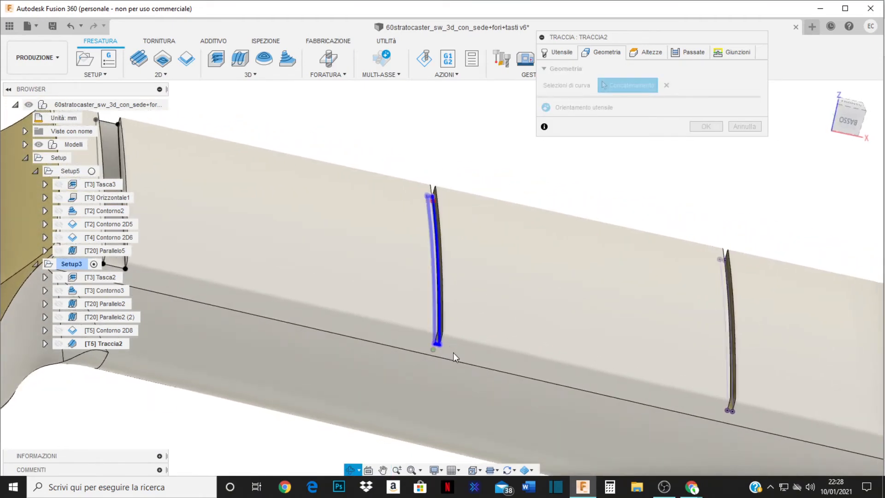
scroll(455, 251, down, 2)
scroll(443, 213, up, 4)
scroll(423, 229, up, 7)
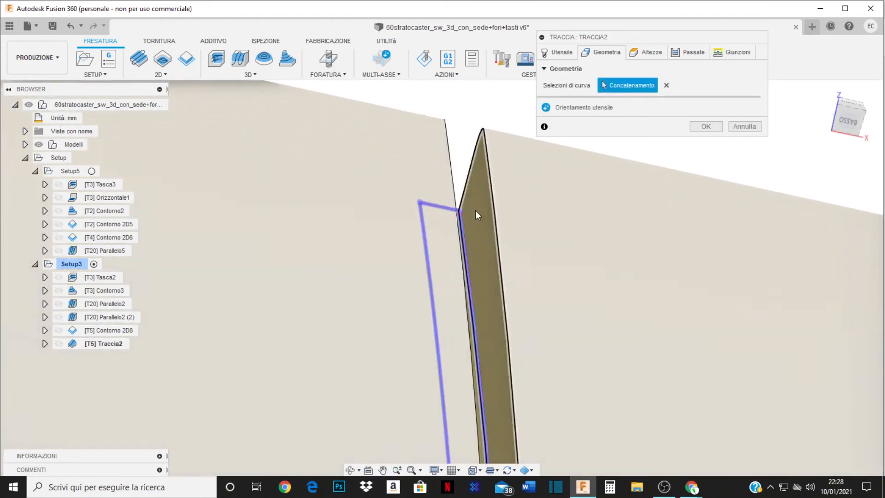
shift+middle_drag(475, 222, 478, 266)
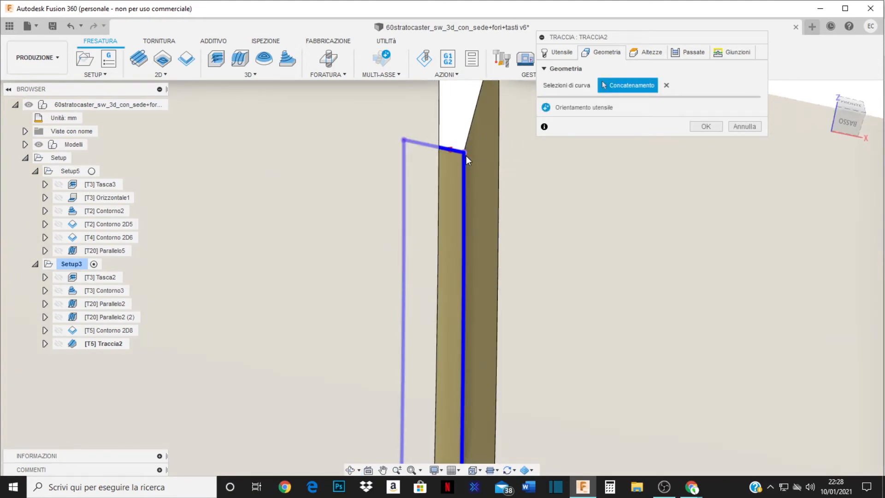
shift+middle_drag(475, 230, 474, 226)
click(474, 226)
Set the Trace operation's sideways compensation to Sinistra (concorde) and generate the toolpath
click(651, 57)
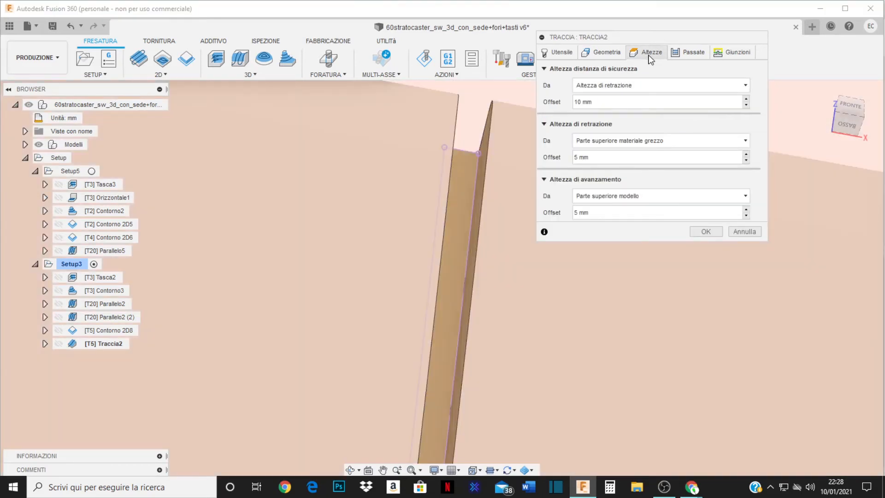
click(694, 55)
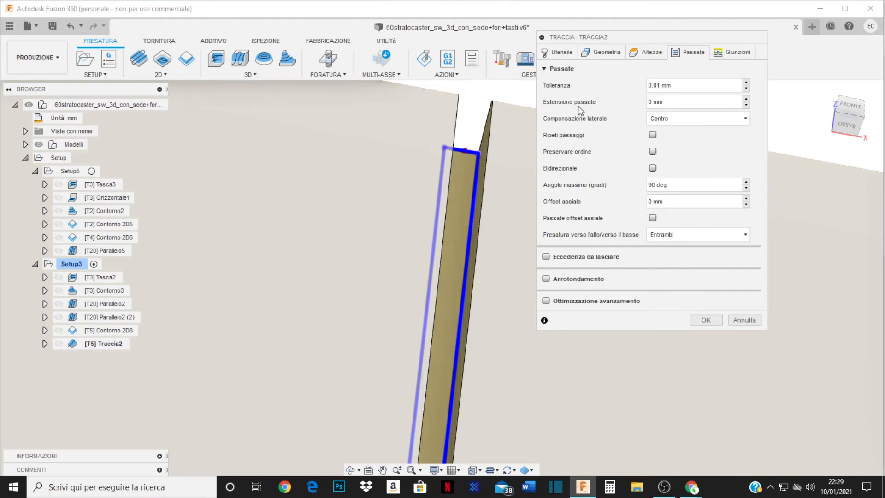
click(735, 120)
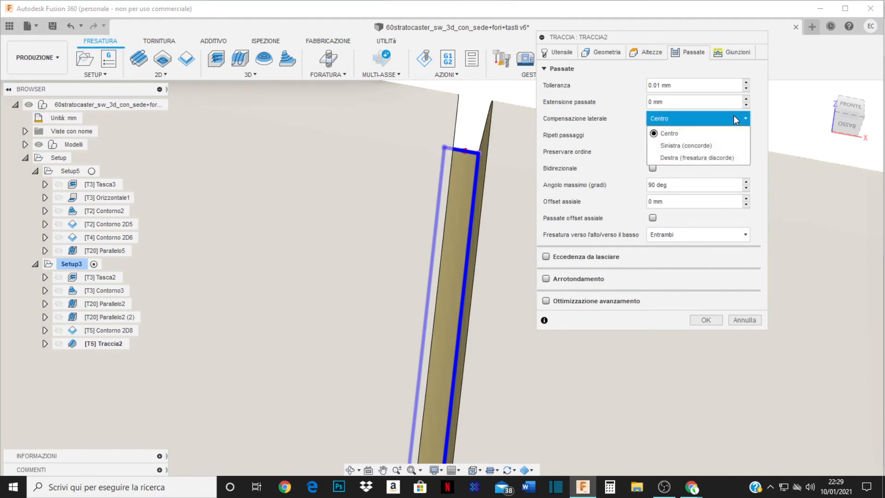
click(692, 146)
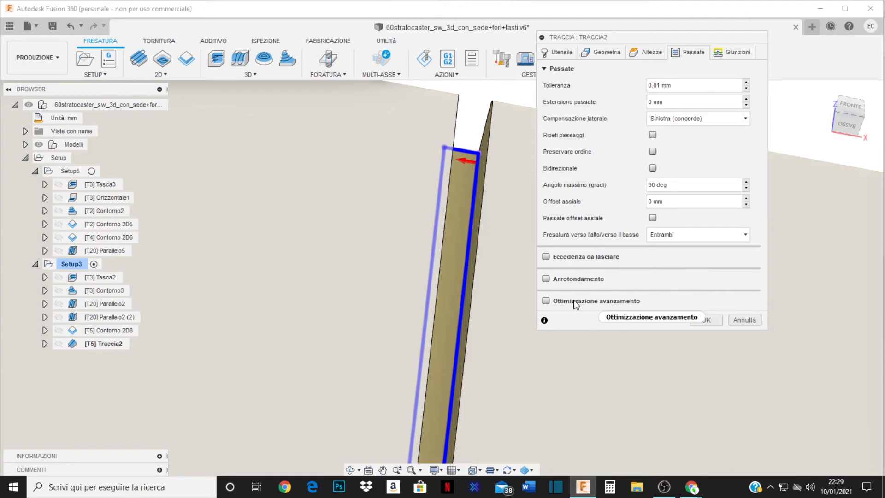
click(706, 320)
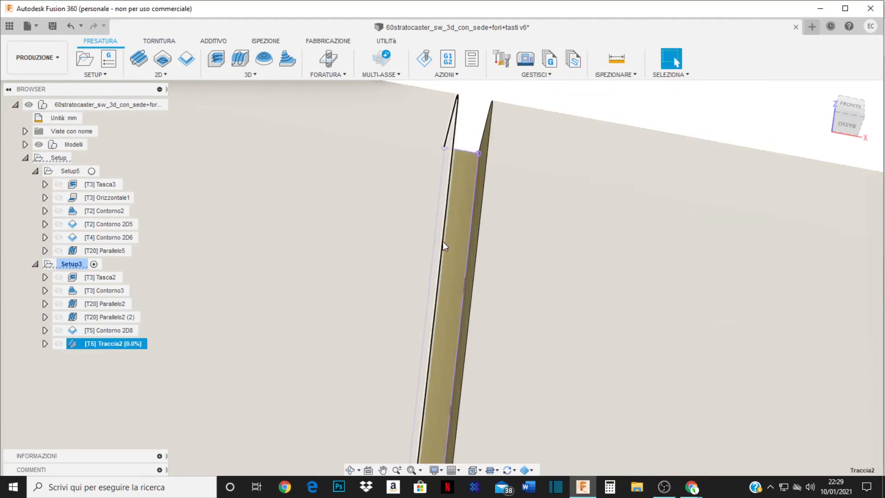
Inspect the first fret slot's generated Trace toolpath, run its simulation, and close it
scroll(443, 241, down, 3)
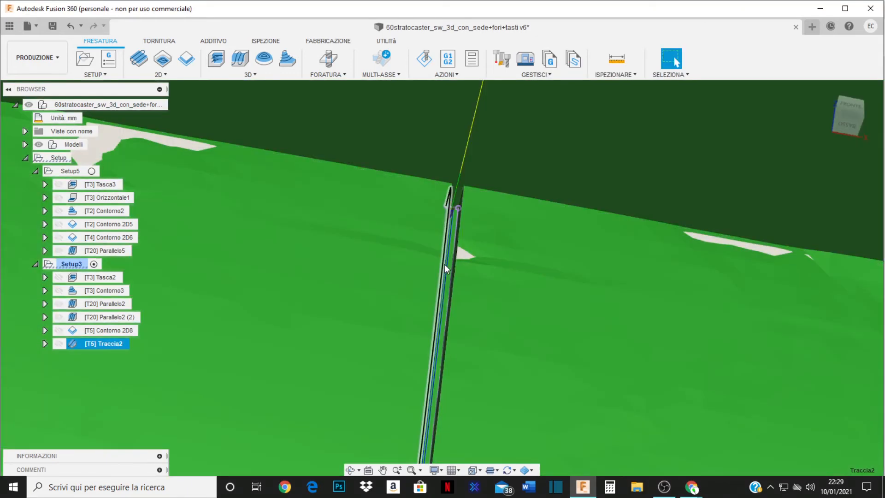
shift+middle_drag(445, 264, 470, 229)
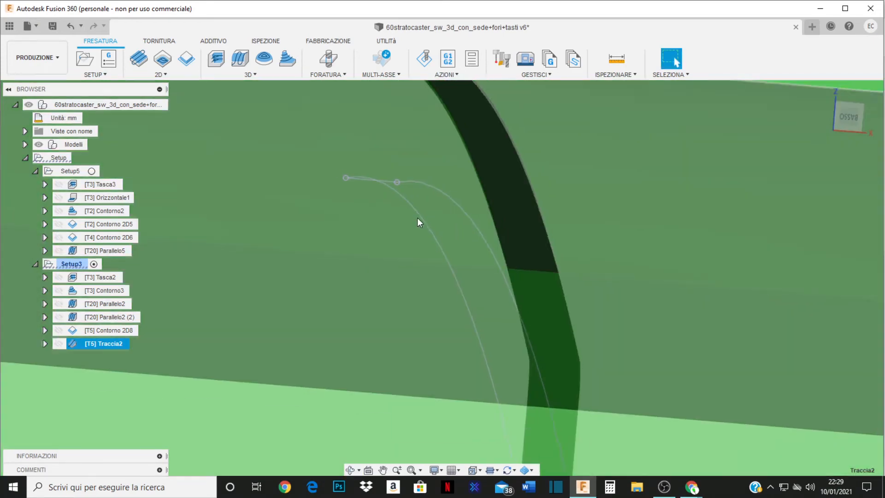
scroll(417, 218, down, 3)
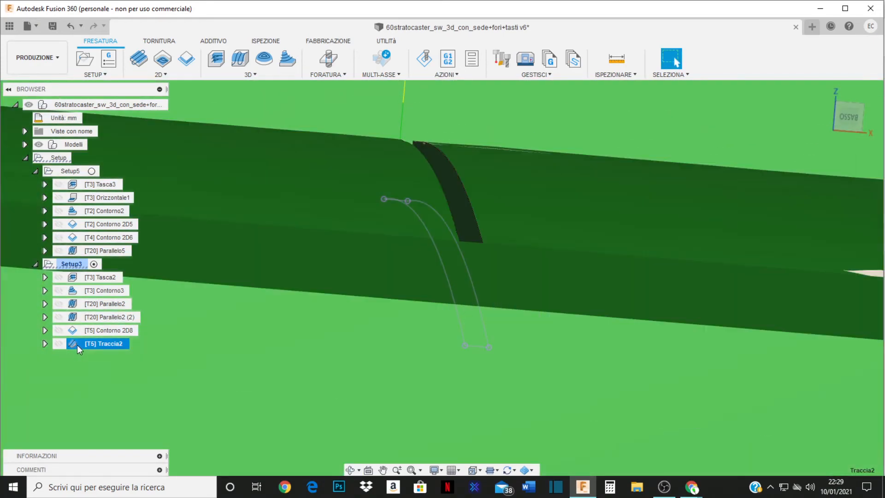
right_click(77, 345)
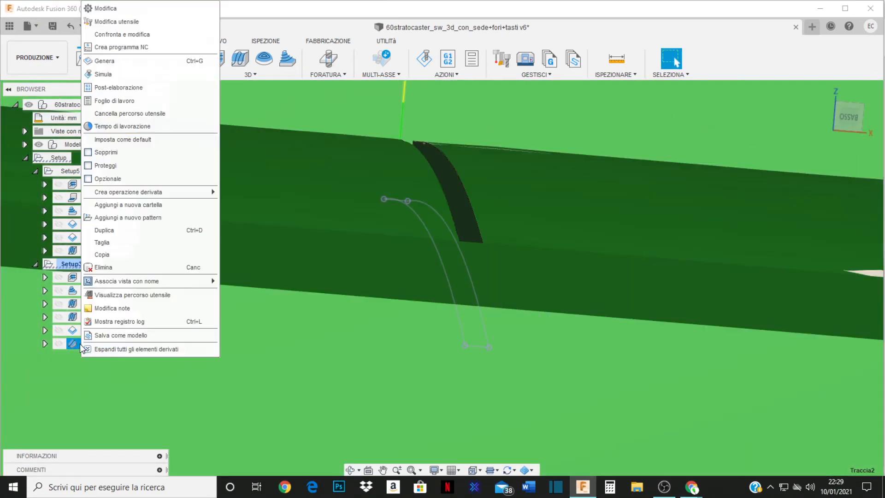
click(110, 78)
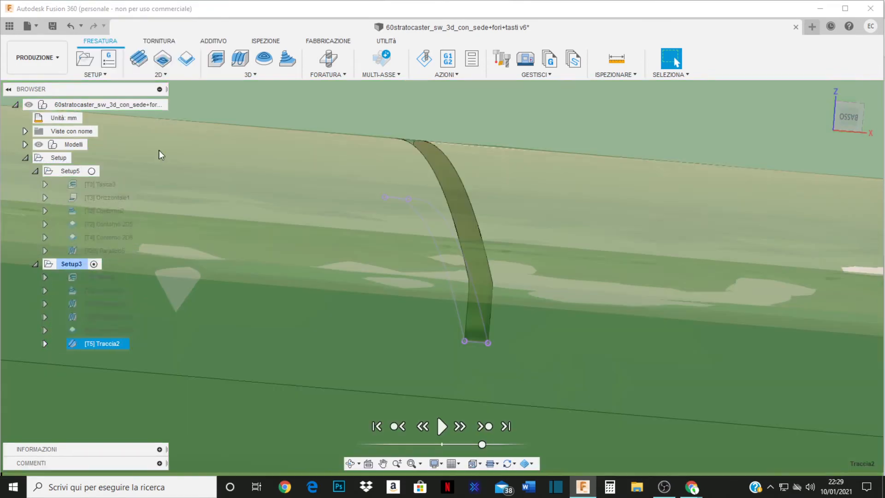
click(443, 427)
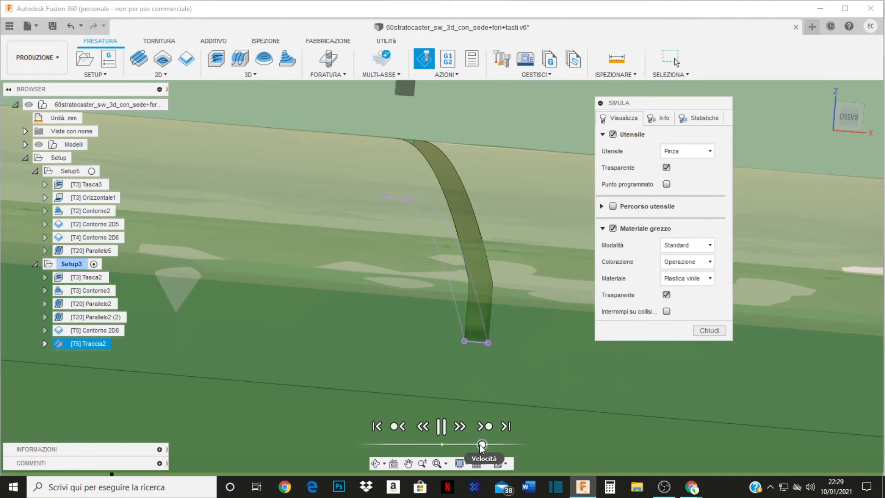
shift+middle_drag(455, 337, 456, 317)
scroll(429, 339, down, 5)
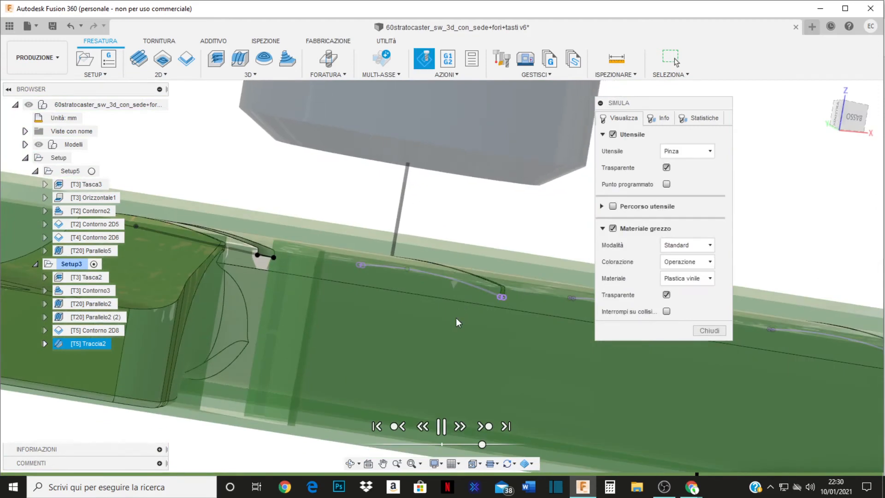
click(437, 429)
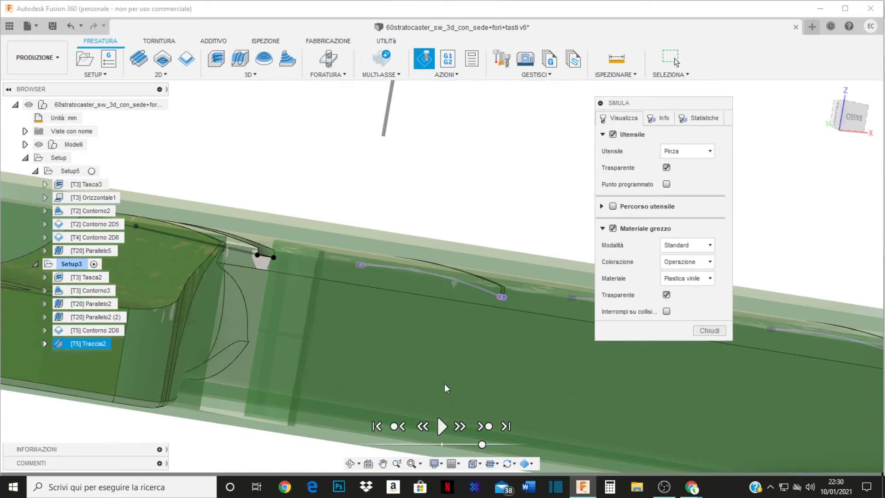
shift+middle_drag(460, 328, 434, 333)
scroll(374, 306, down, 3)
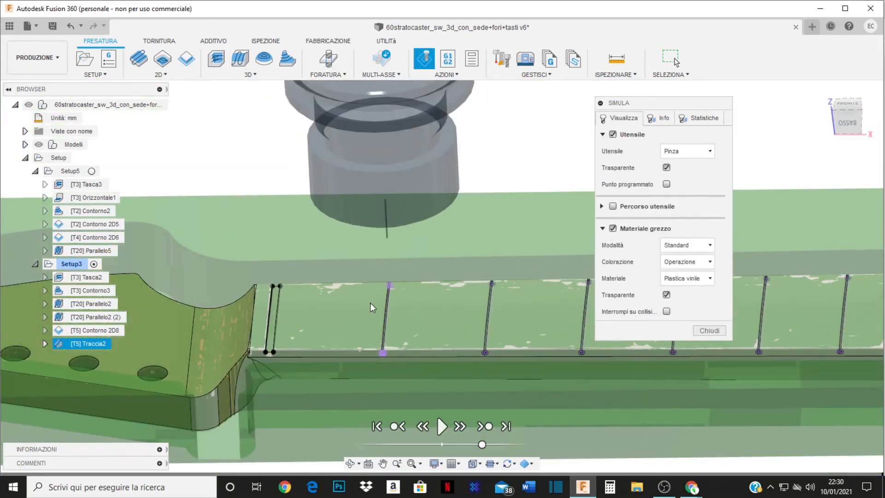
click(709, 331)
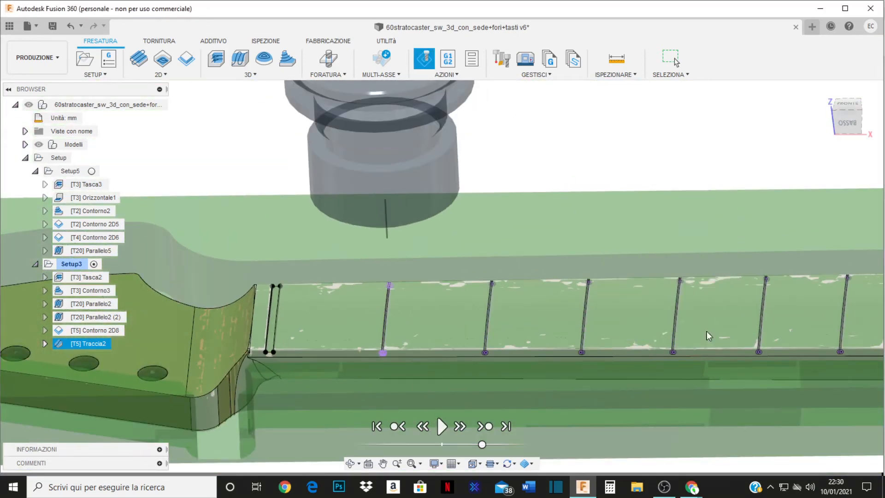
Examine the simulated stock around the first fret slot from several angles, including the slot's lower end
shift+middle_drag(437, 322, 412, 360)
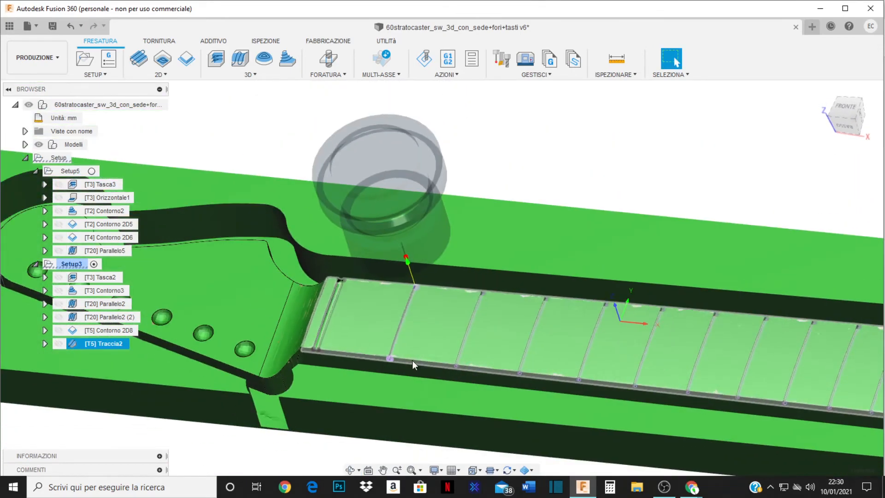
scroll(389, 372, up, 8)
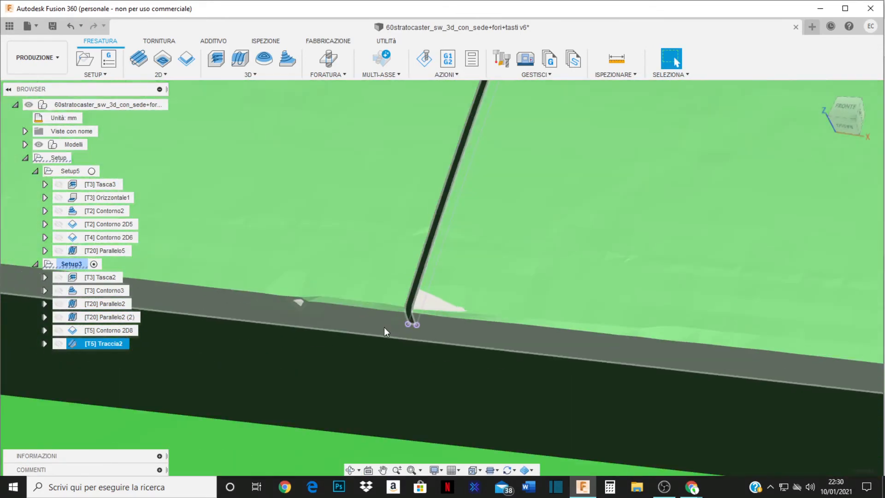
shift+middle_drag(384, 328, 391, 380)
scroll(423, 326, up, 5)
shift+middle_drag(410, 310, 440, 336)
scroll(406, 309, down, 4)
scroll(379, 327, down, 3)
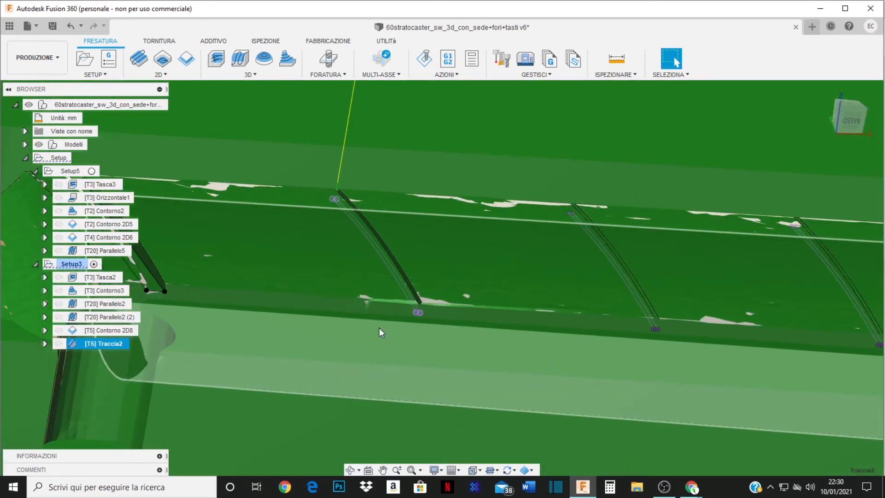
mouse_move(355, 339)
shift+middle_down()
mouse_move(366, 346)
mouse_move(357, 353)
shift+middle_up()
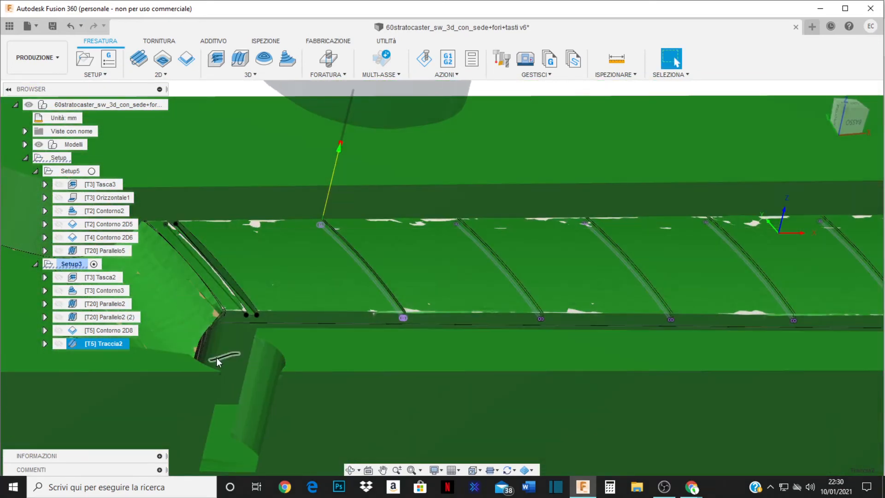
Reopen the Traccia2 operation in Setup3 for editing and check the tool library without changing the tool
click(87, 344)
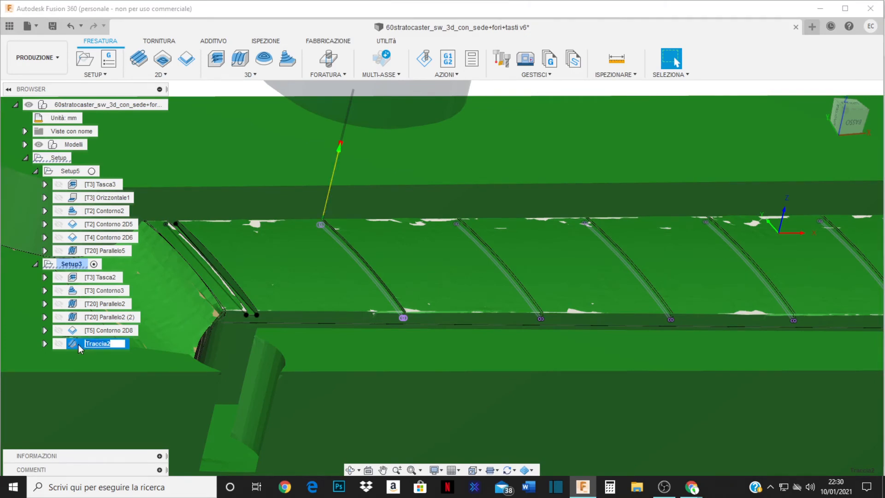
key(Escape)
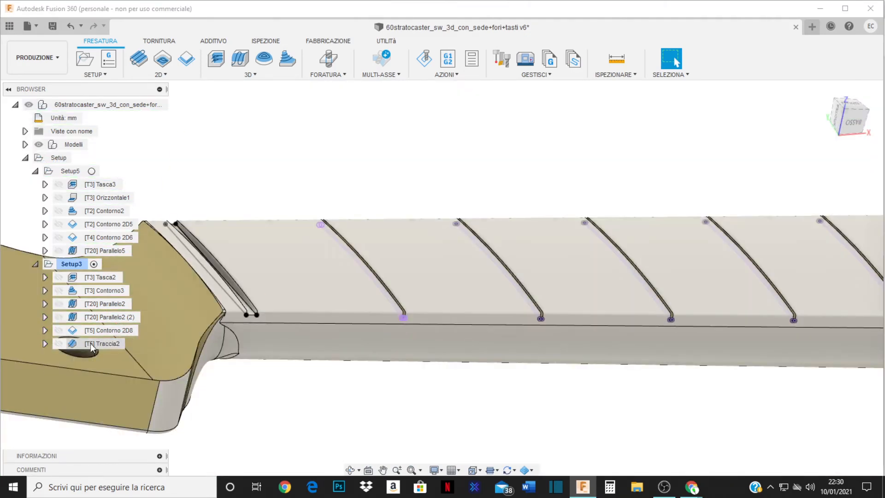
double_click(73, 344)
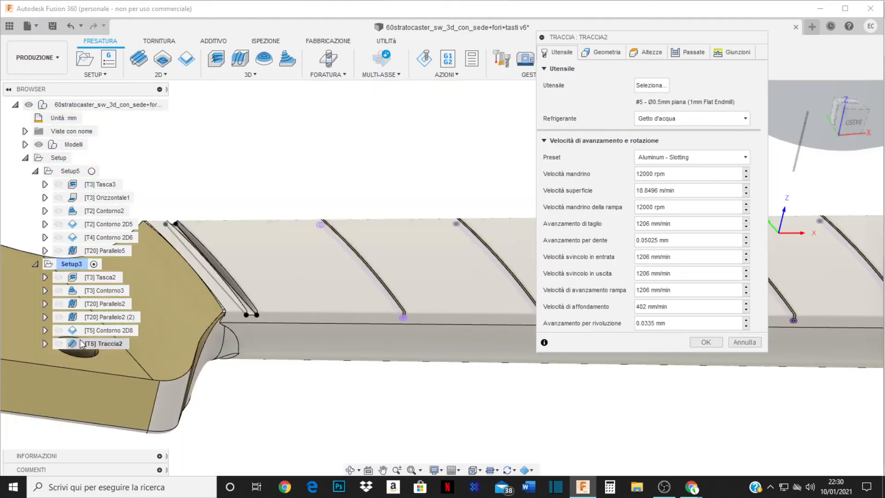
click(651, 86)
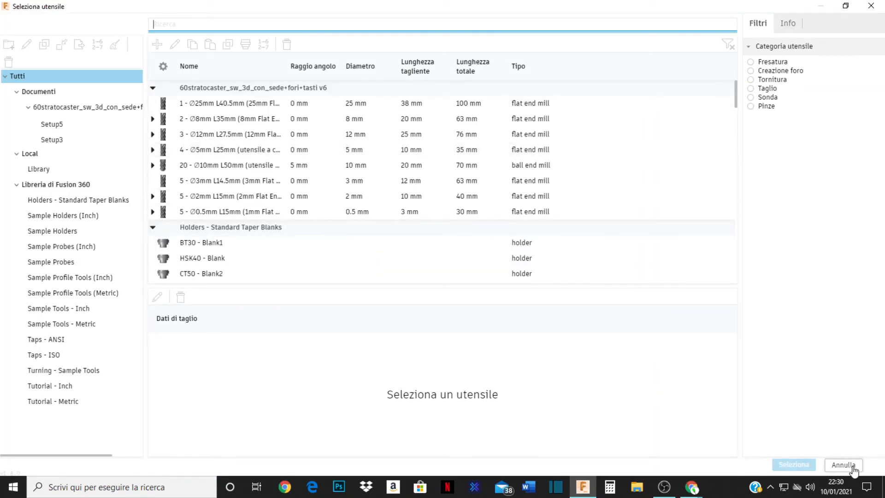
click(844, 466)
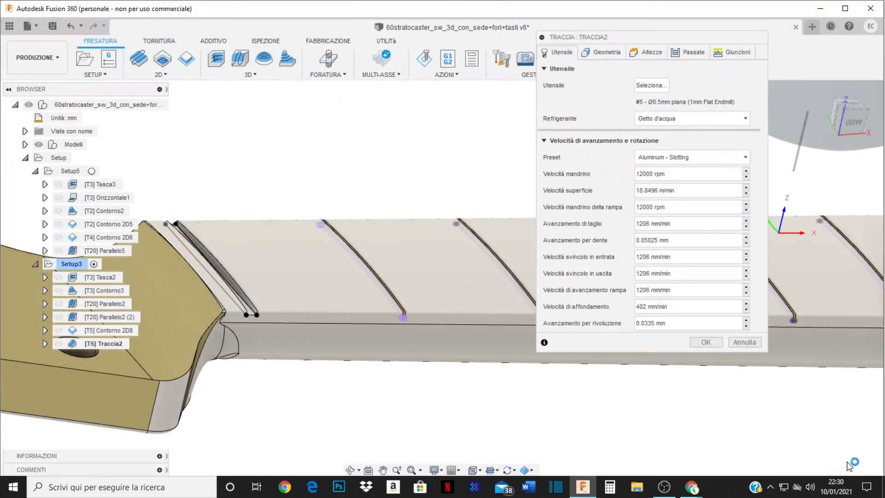
Add the outlines of the second, third and fourth fret slots to the Trace operation's curve selection
click(618, 56)
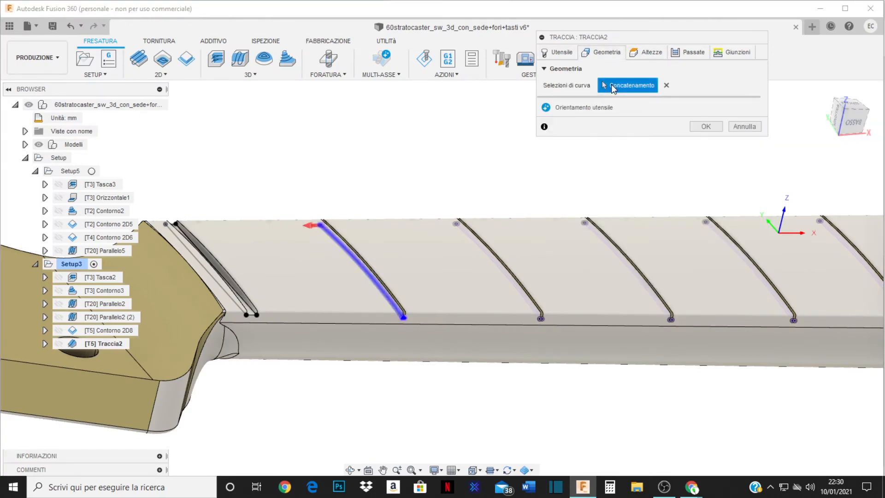
scroll(529, 316, up, 3)
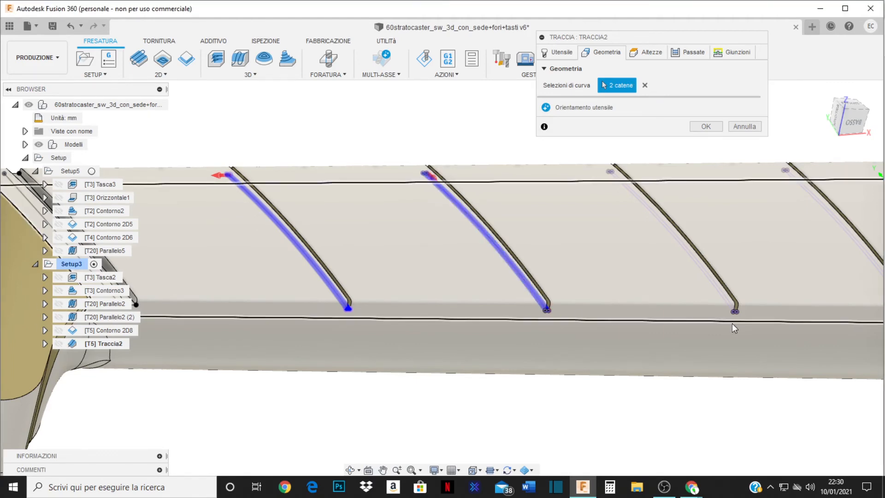
scroll(532, 305, down, 3)
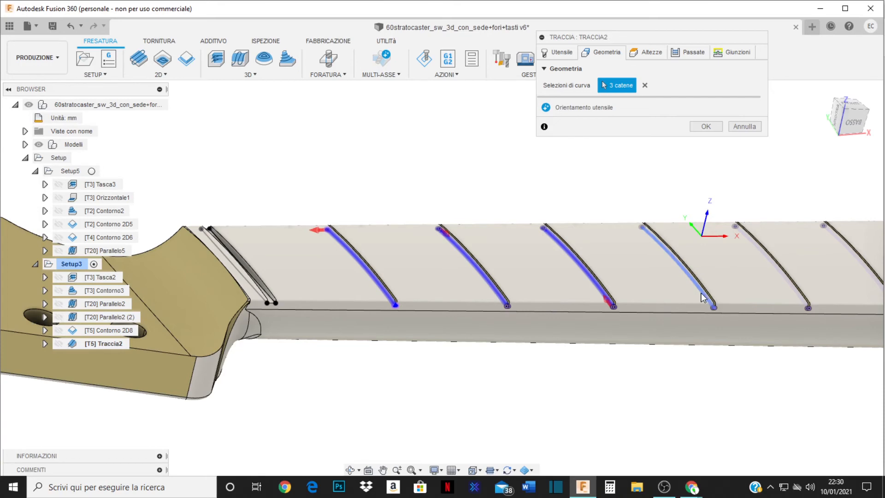
scroll(702, 293, up, 3)
scroll(723, 315, up, 2)
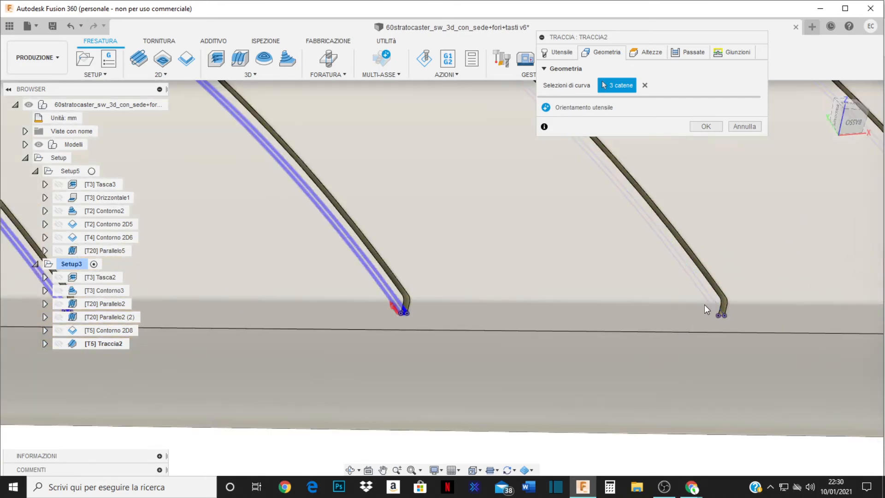
click(706, 299)
Add the outlines of the fifth, sixth and seventh fret slots to the curve selection
scroll(644, 300, down, 5)
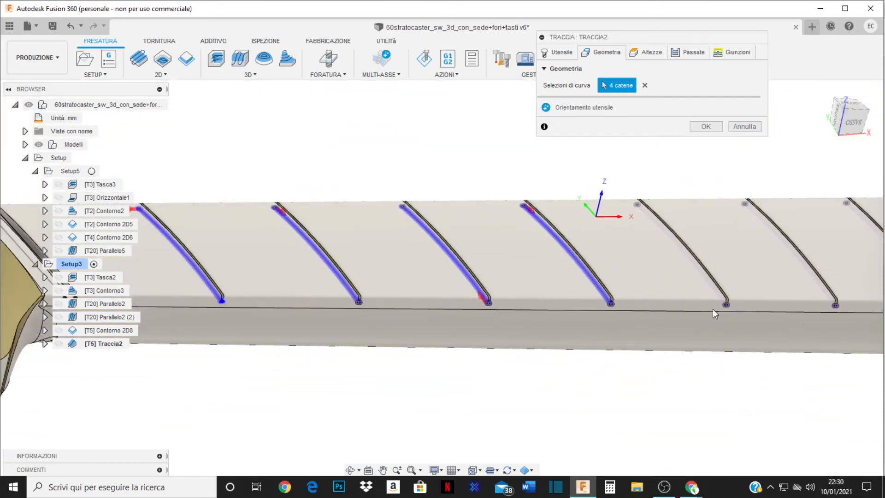
scroll(848, 306, up, 4)
scroll(698, 305, up, 2)
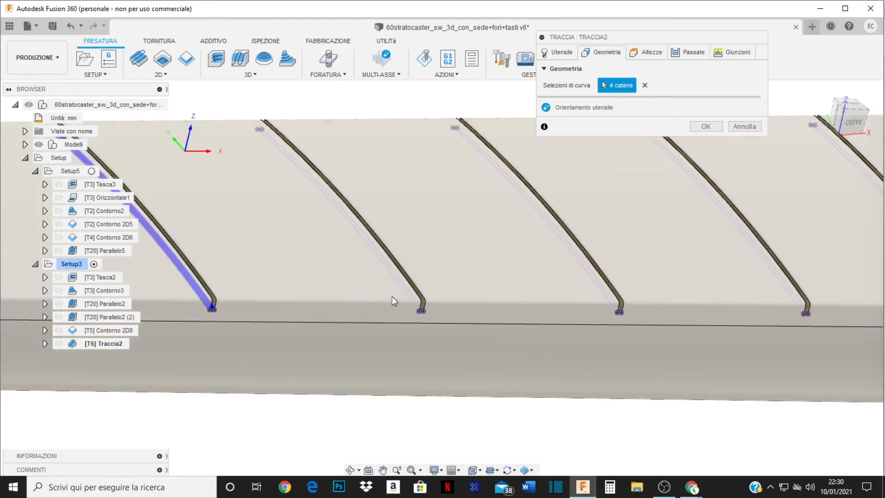
click(399, 287)
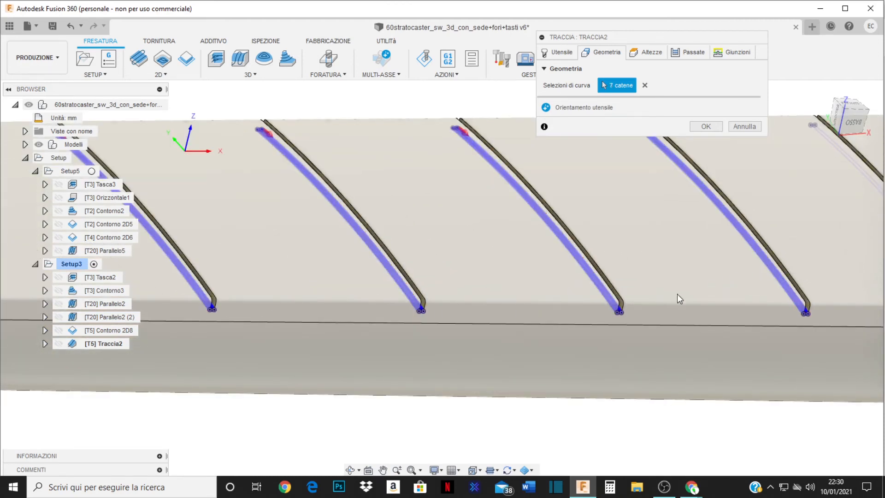
Add the outlines of the eighth through twelfth fret slots to the curve selection
scroll(553, 291, down, 4)
scroll(460, 273, up, 4)
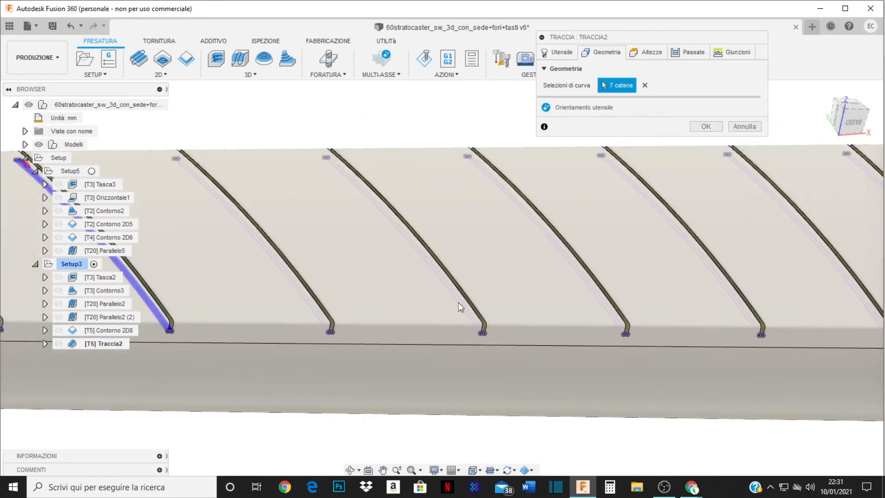
click(314, 304)
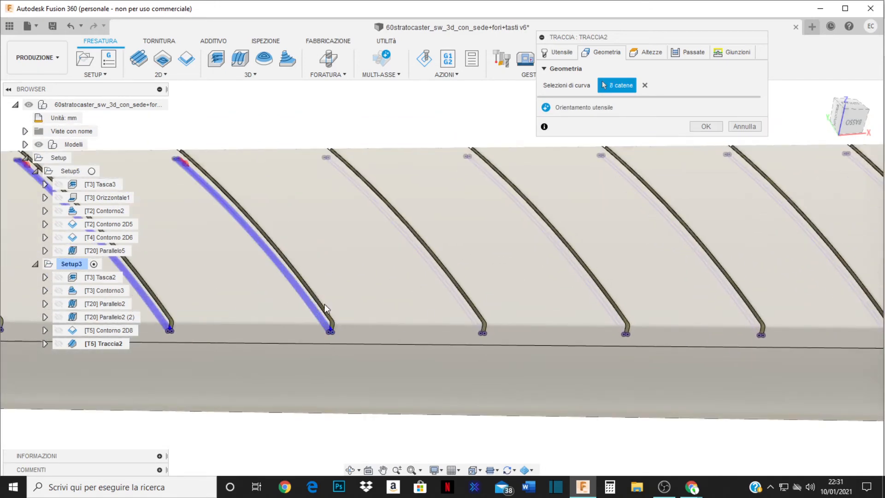
click(452, 292)
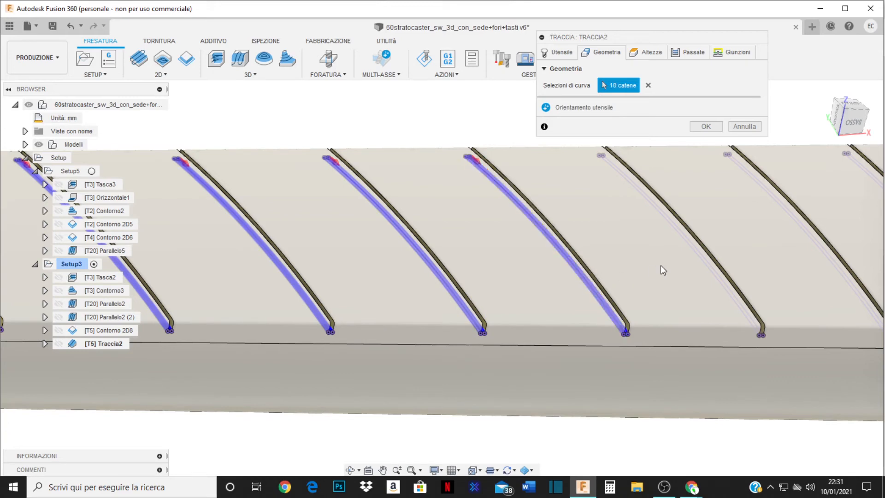
click(708, 265)
click(826, 245)
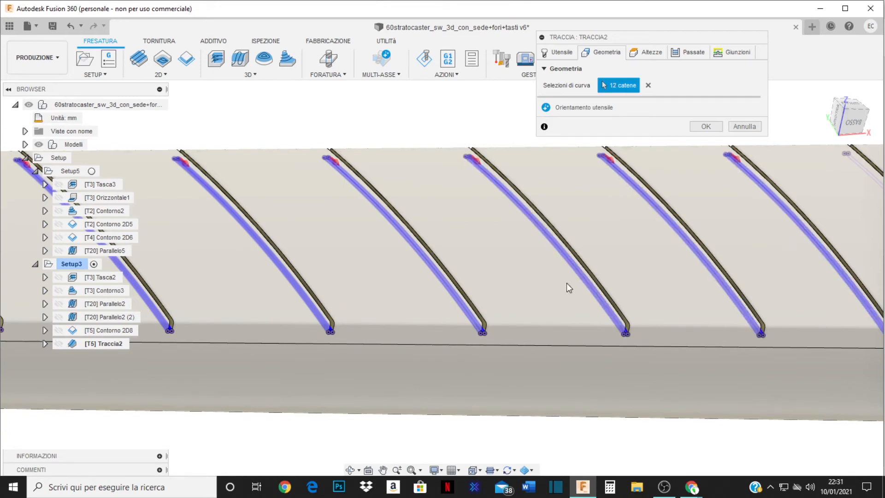
Add the outlines of the thirteenth through sixteenth fret slots, around the neck heel transition, to the curve selection
scroll(378, 297, down, 8)
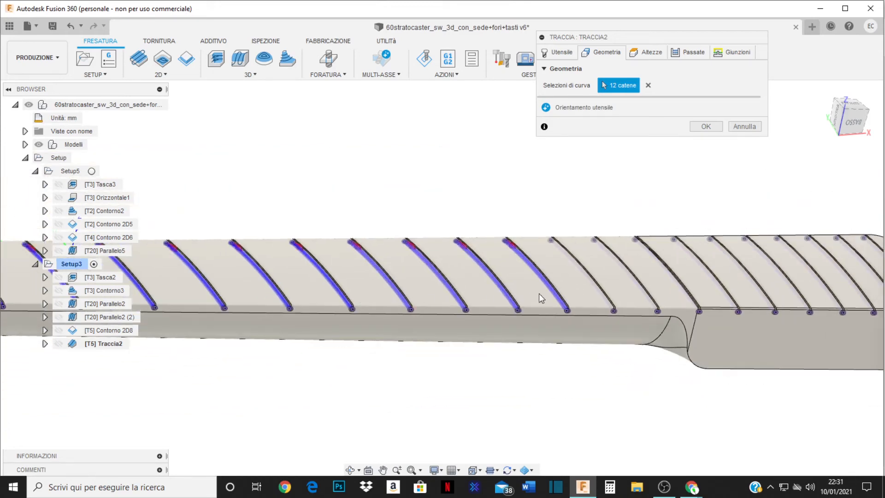
scroll(715, 297, up, 3)
scroll(420, 341, up, 3)
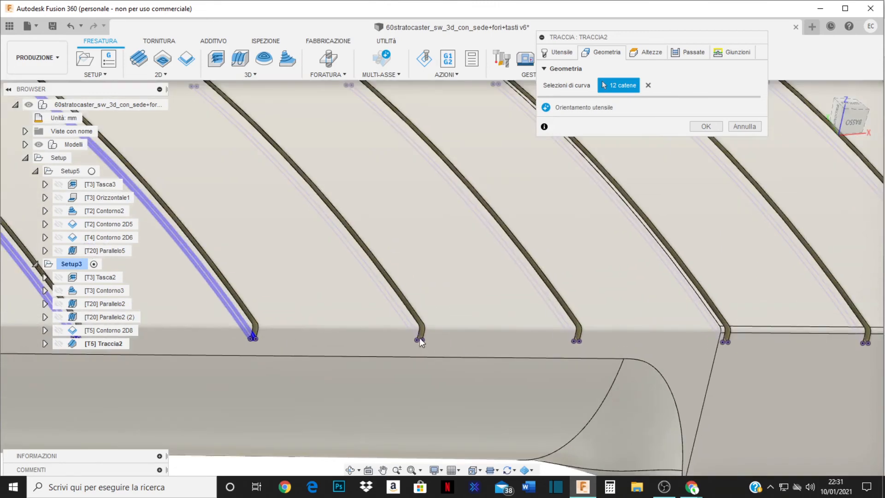
click(383, 296)
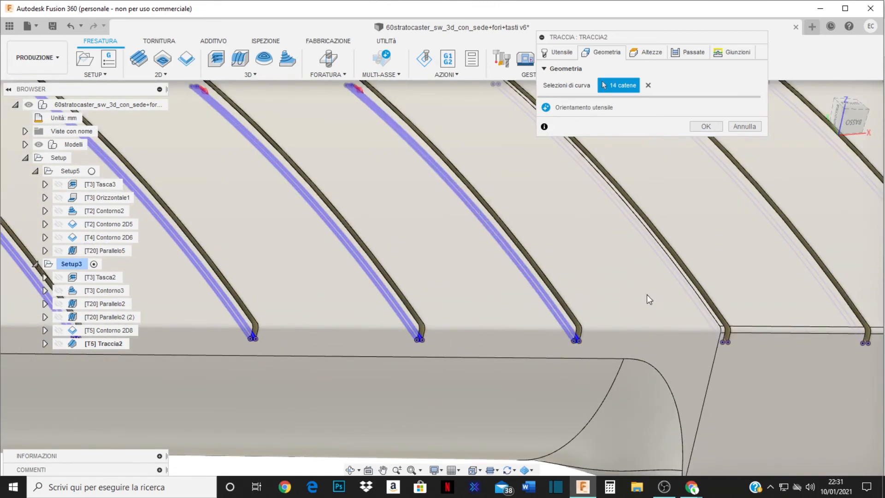
click(674, 284)
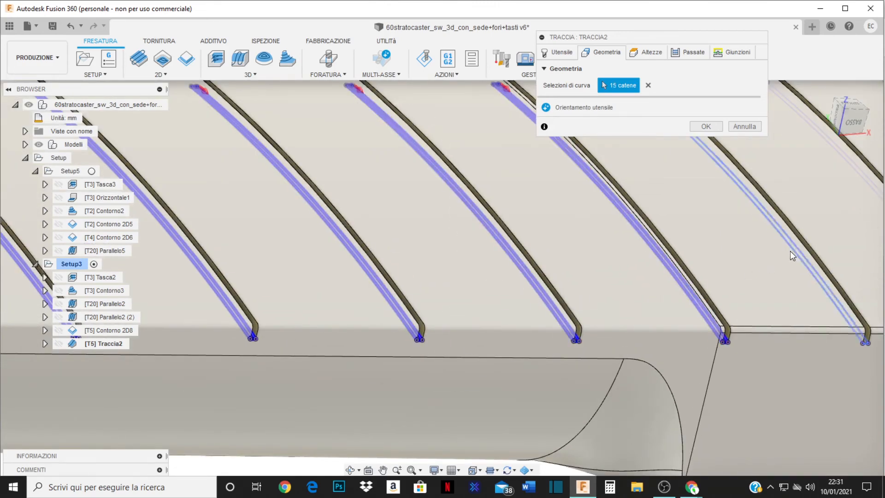
click(790, 251)
Add the outlines of the seventeenth through twenty-second fret slots to the curve selection and generate the Trace toolpath
scroll(358, 270, down, 5)
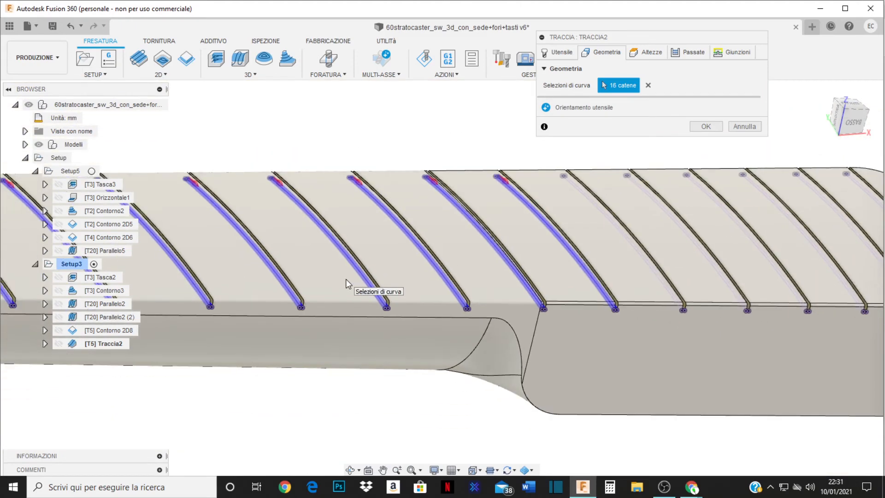
scroll(667, 269, up, 5)
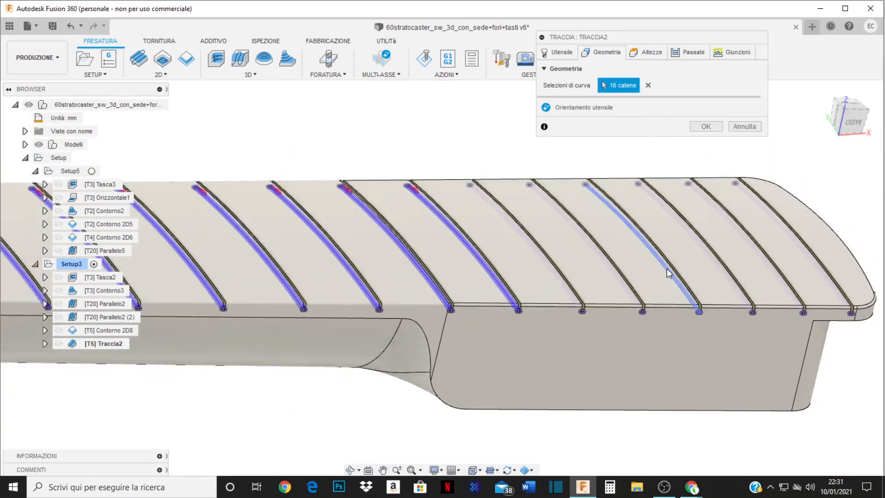
click(450, 294)
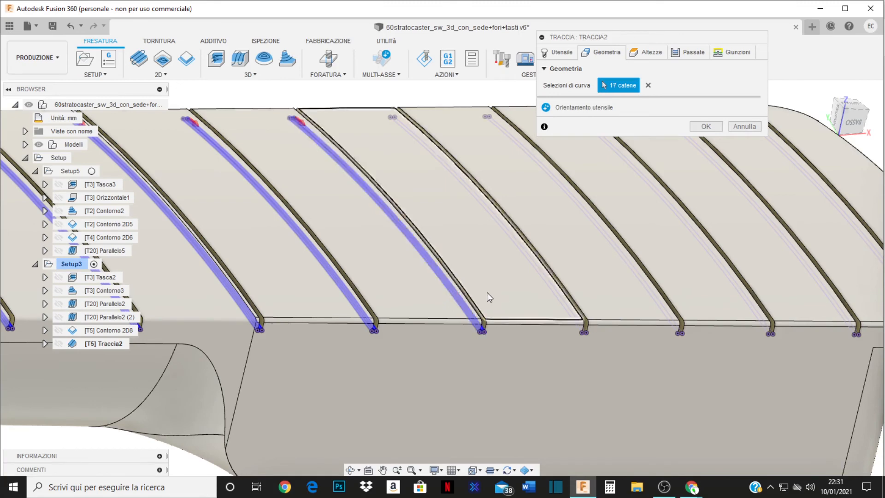
click(543, 271)
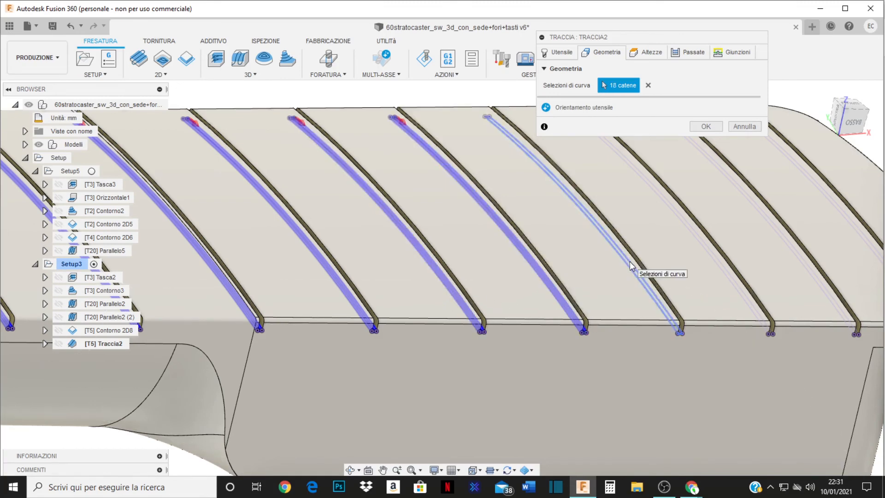
click(630, 262)
click(709, 246)
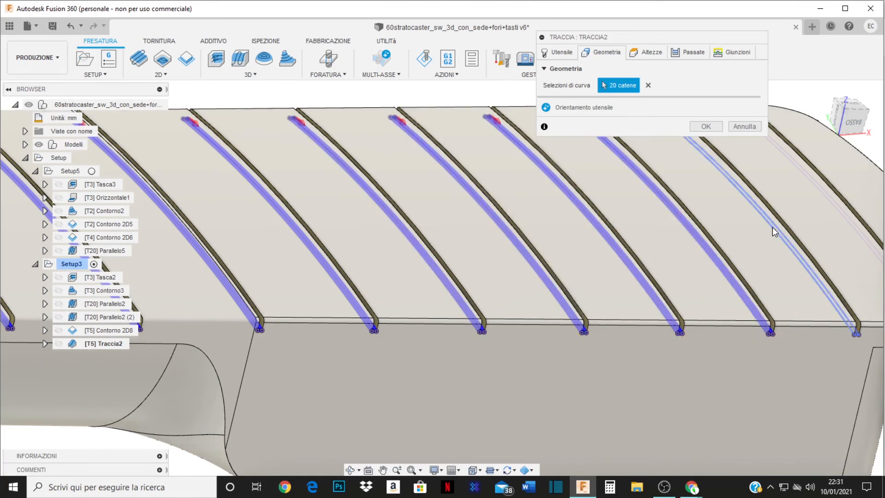
click(774, 225)
click(817, 190)
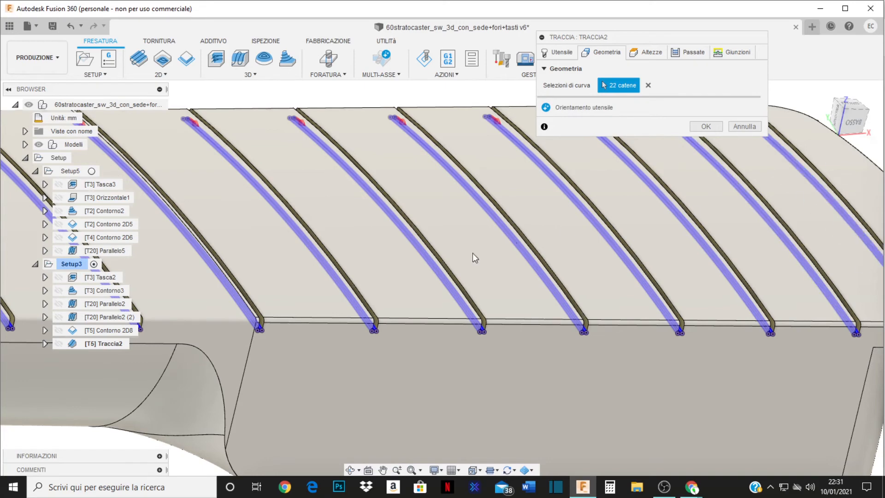
scroll(472, 253, down, 5)
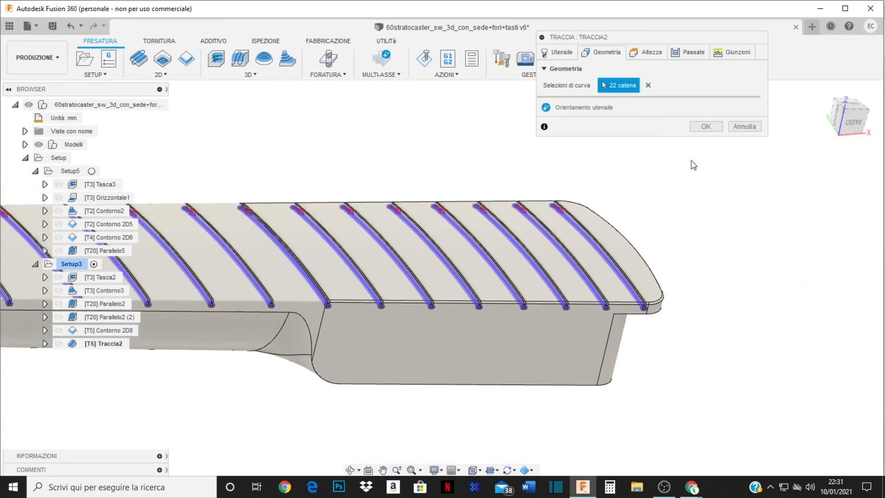
click(707, 127)
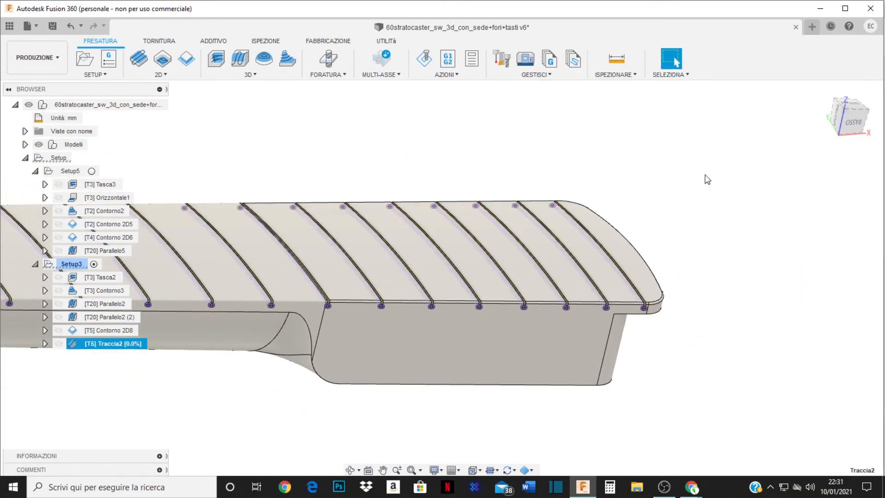
Start a stock simulation of the Traccia2 toolpath that cuts the fret slots
scroll(718, 255, down, 3)
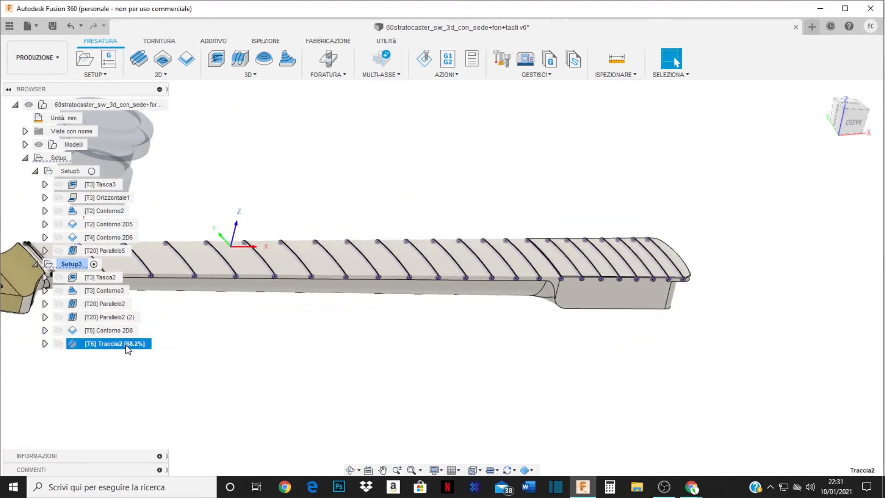
scroll(609, 297, down, 4)
scroll(364, 316, up, 2)
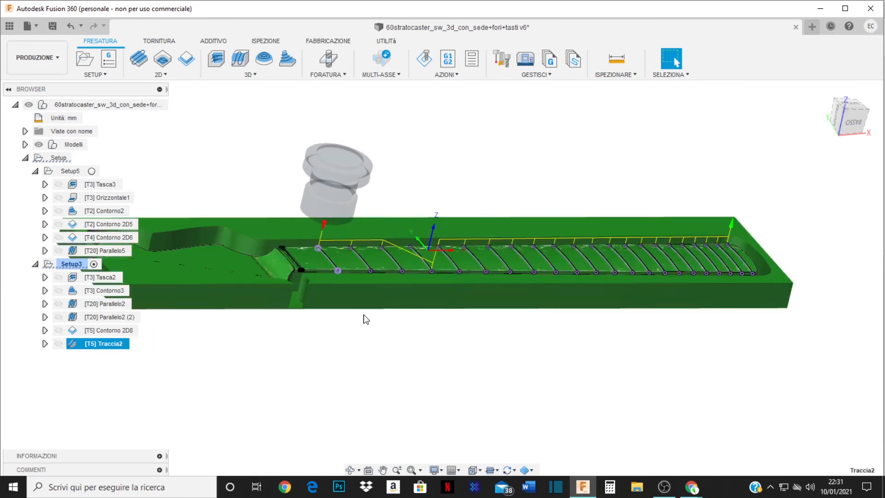
scroll(410, 312, up, 2)
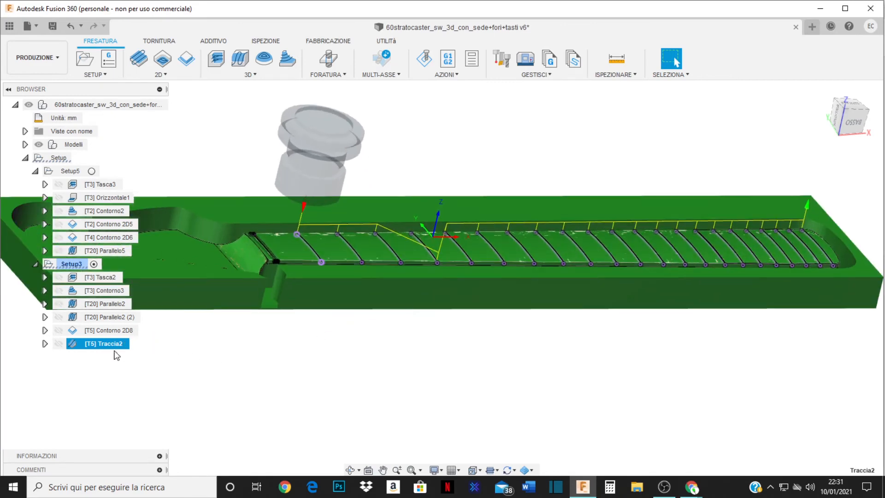
right_click(100, 348)
click(118, 74)
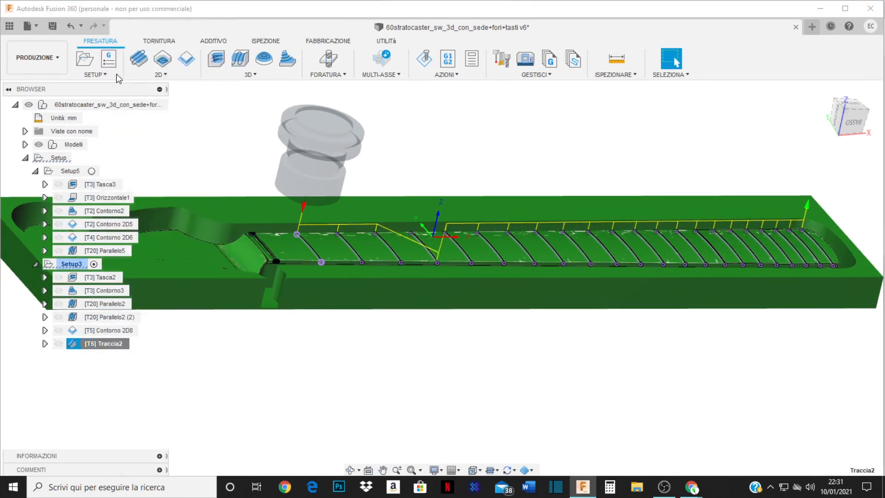
click(441, 426)
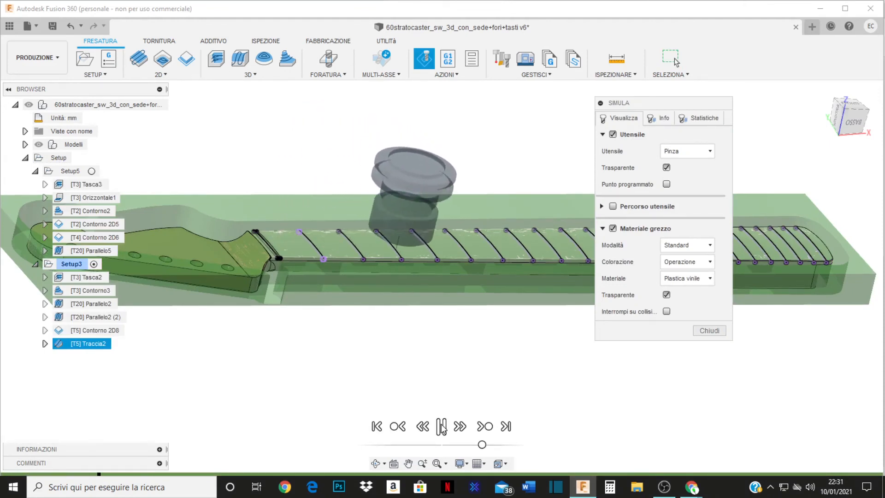
Follow the fret slot simulation along the neck to the heel, raise the playback speed, and close the simulation at its end
scroll(386, 349, down, 3)
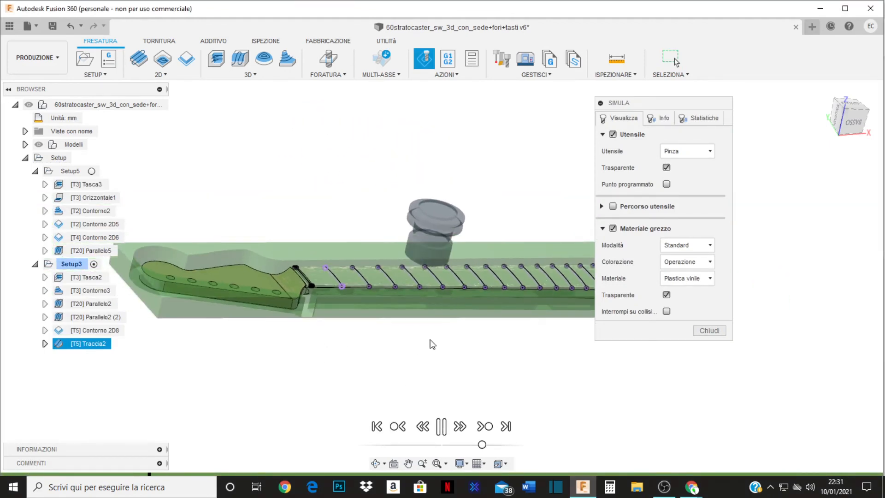
scroll(430, 344, down, 1)
scroll(402, 325, up, 1)
scroll(326, 314, up, 2)
middle_drag(375, 329, 200, 340)
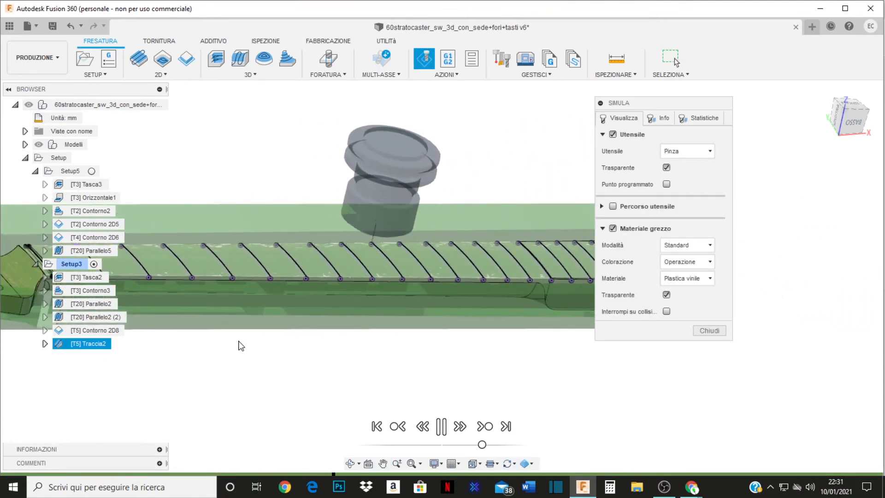
middle_drag(407, 301, 282, 310)
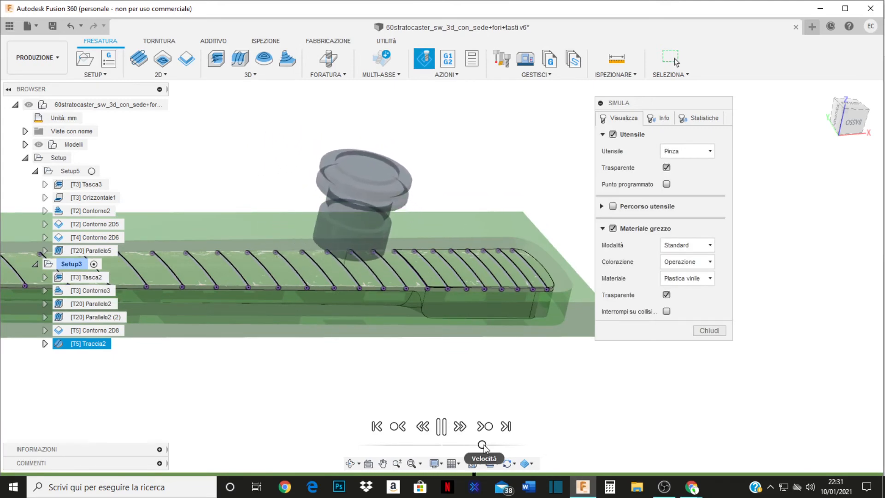
drag(483, 445, 502, 446)
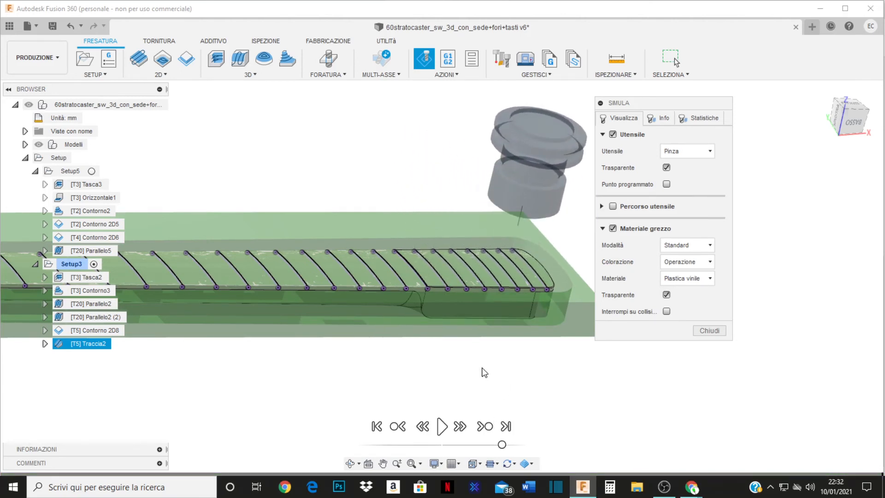
scroll(596, 352, down, 8)
scroll(382, 355, up, 5)
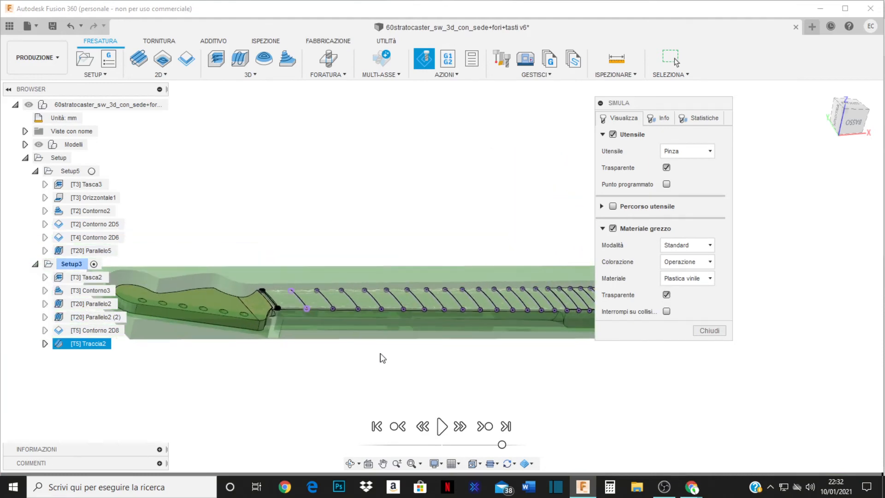
click(710, 329)
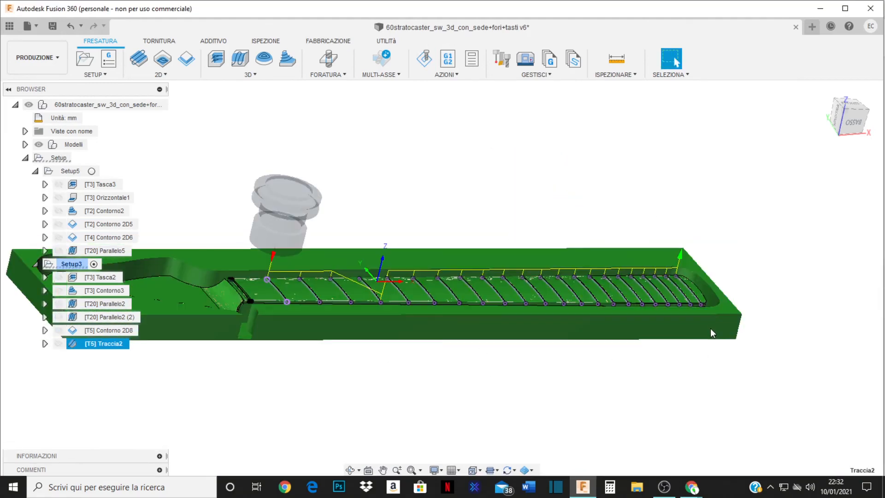
Examine the fret slots nearest the nut in the simulated stock for how completely they are cut
scroll(375, 322, up, 8)
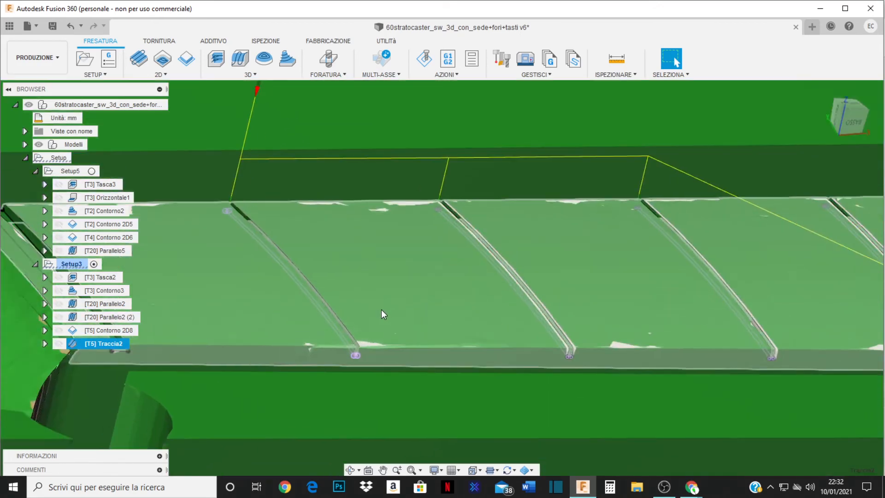
scroll(381, 309, up, 2)
middle_drag(510, 352, 372, 321)
scroll(561, 356, up, 4)
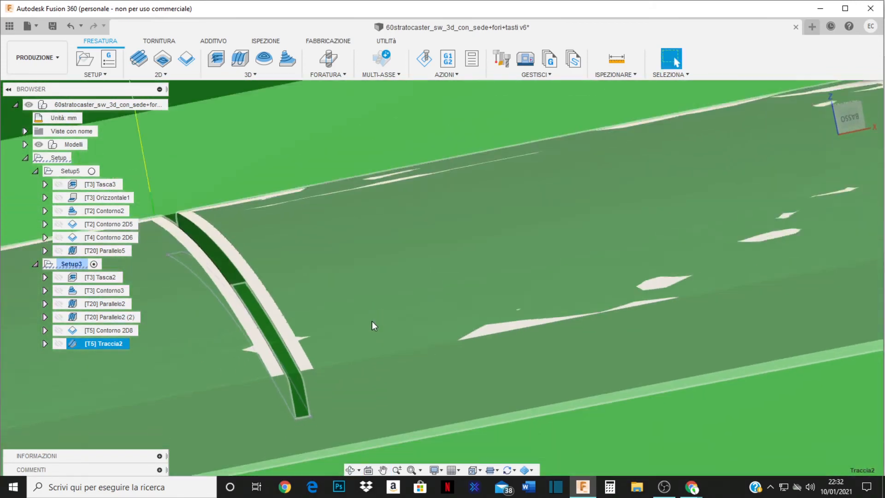
scroll(372, 321, down, 3)
scroll(342, 328, down, 2)
scroll(767, 275, up, 3)
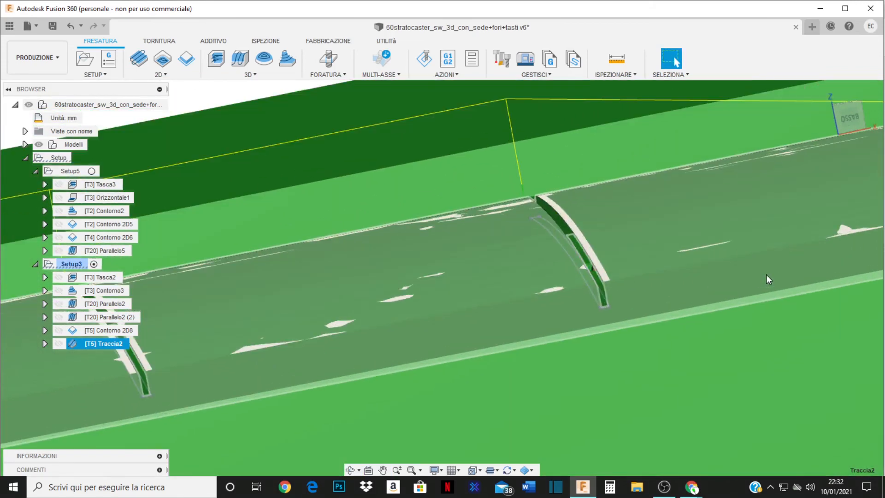
Examine the end of a single fret slot at the fretboard edge close up in the simulated stock
scroll(542, 264, up, 3)
scroll(475, 279, up, 2)
middle_drag(475, 279, 528, 355)
scroll(437, 339, down, 3)
scroll(527, 358, up, 8)
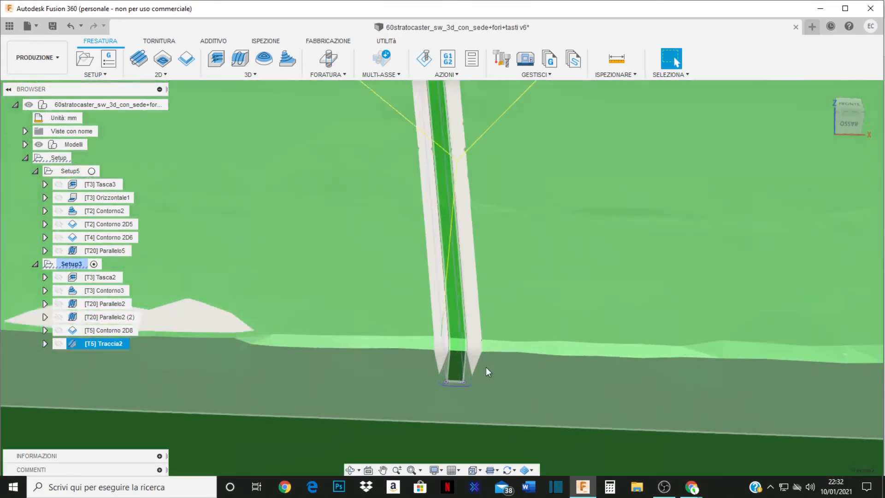
mouse_move(454, 362)
shift+middle_down()
mouse_move(433, 355)
mouse_move(444, 348)
shift+middle_up()
drag(505, 348, 475, 331)
key(Escape)
scroll(475, 330, down, 4)
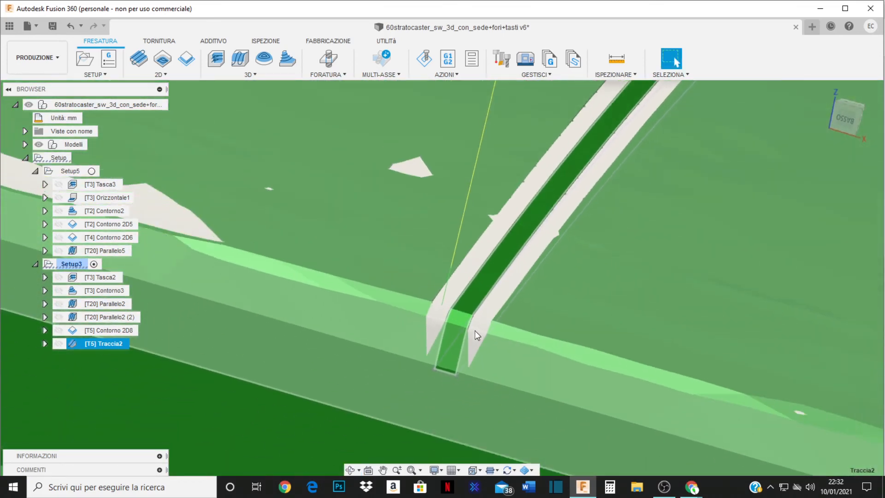
scroll(603, 328, up, 6)
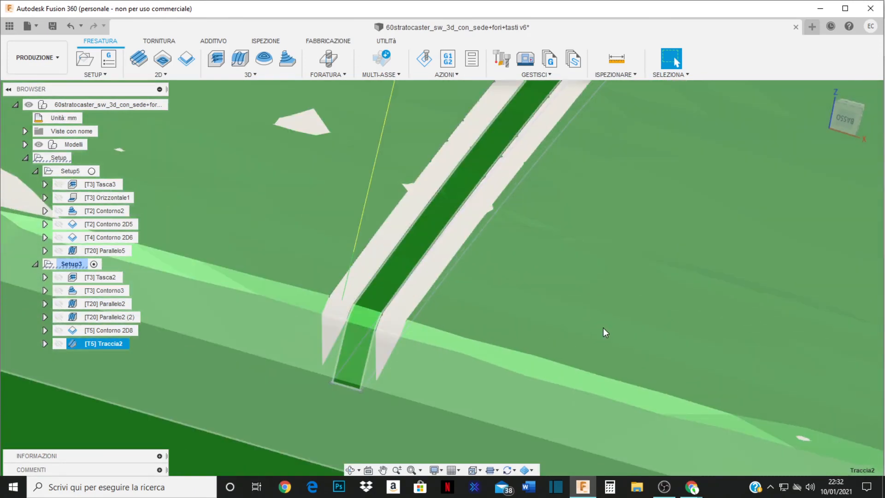
Compare the walls and ends of neighbouring fret slots in the simulated stock from several angles
scroll(610, 338, down, 3)
shift+middle_drag(372, 332, 581, 370)
scroll(687, 379, down, 4)
scroll(687, 379, down, 10)
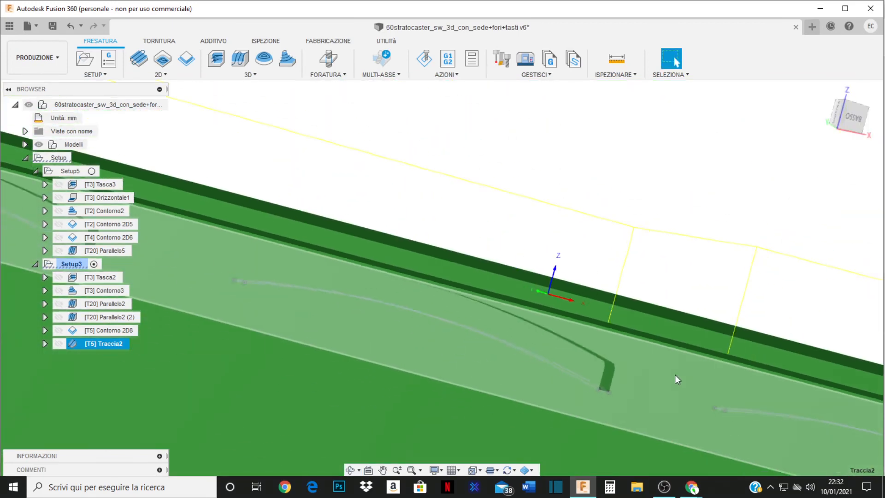
shift+middle_drag(527, 334, 451, 356)
scroll(450, 356, down, 2)
scroll(378, 318, up, 6)
scroll(362, 308, up, 2)
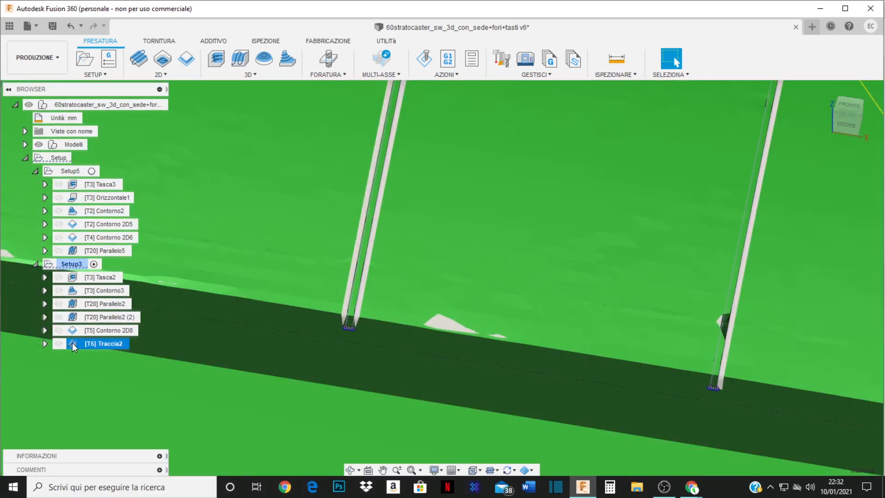
Reopen the curve selection of the Traccia2 toolpath and reverse the chain direction of the third, fourth and fifth fret slots
double_click(72, 343)
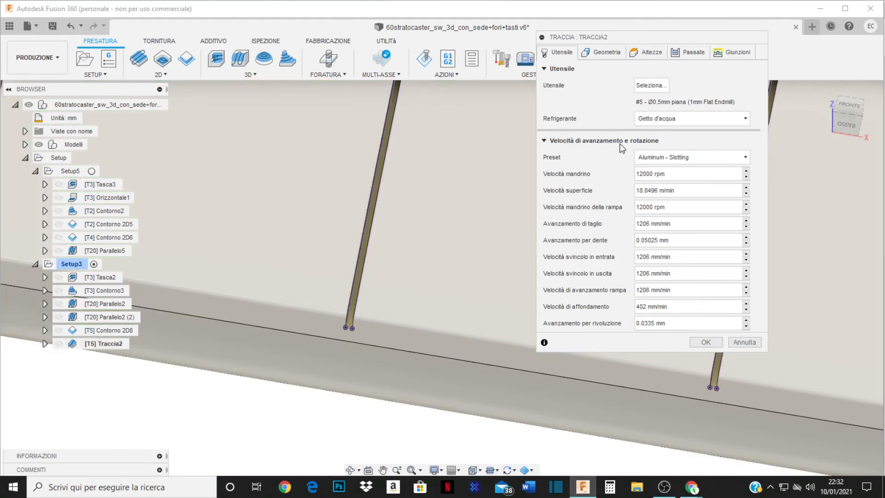
click(610, 51)
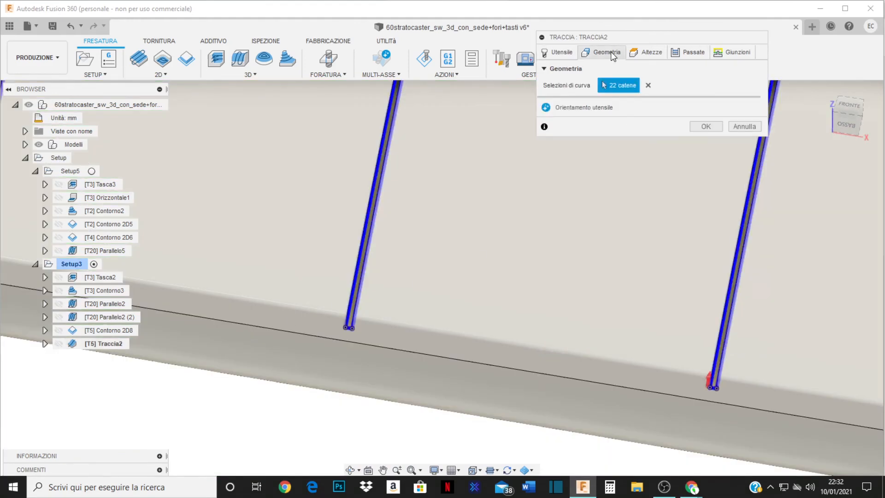
scroll(411, 333, down, 5)
scroll(417, 191, up, 2)
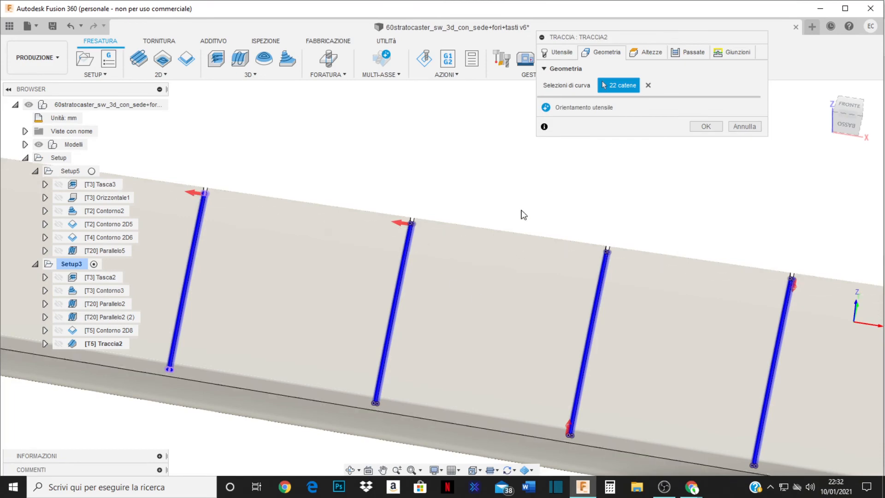
scroll(522, 214, down, 2)
click(557, 362)
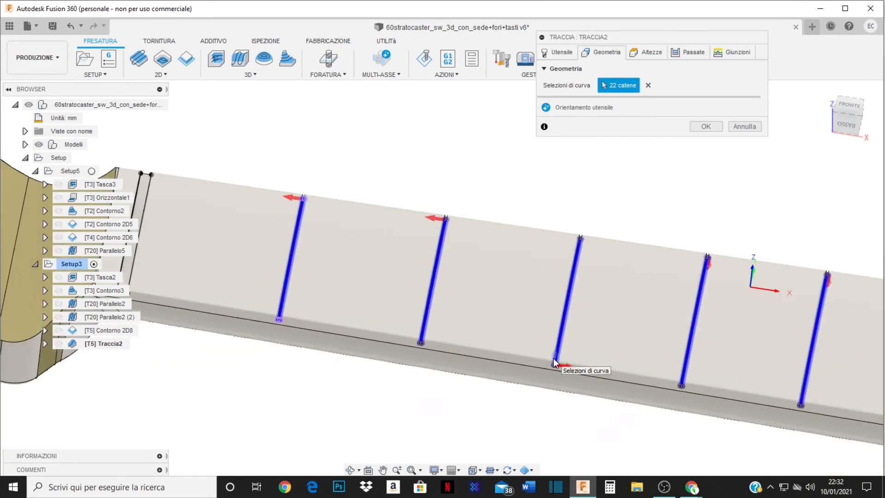
click(711, 267)
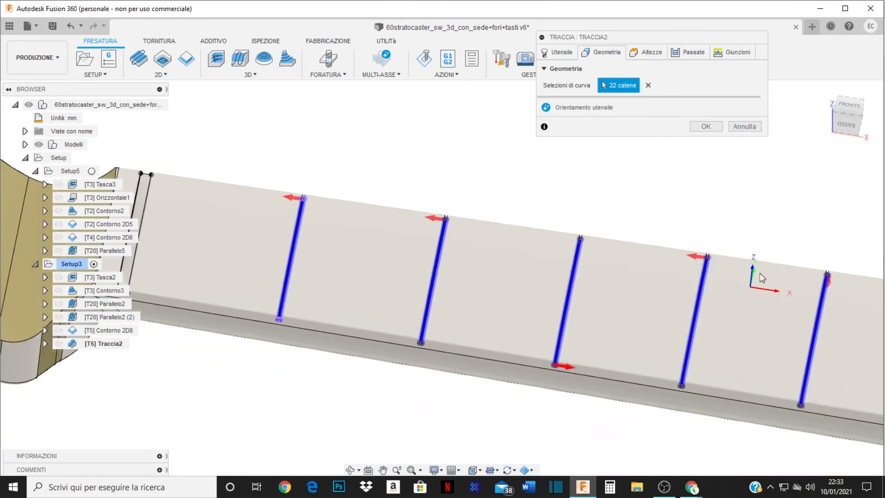
click(828, 280)
Reverse the chain direction of the sixth through ninth fret slots
scroll(528, 317, down, 2)
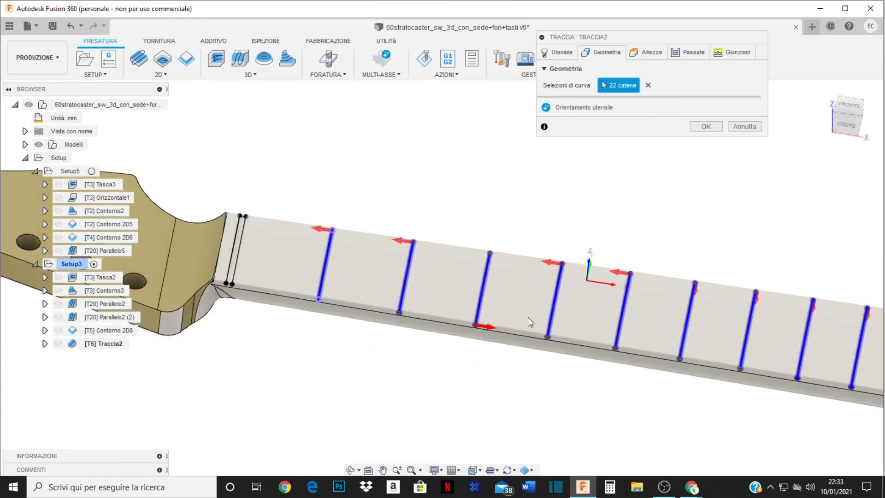
scroll(715, 314, up, 4)
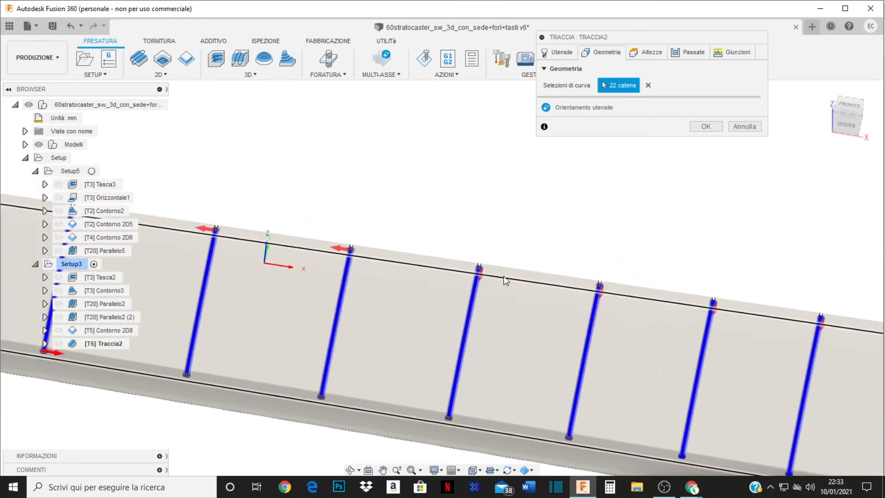
click(483, 275)
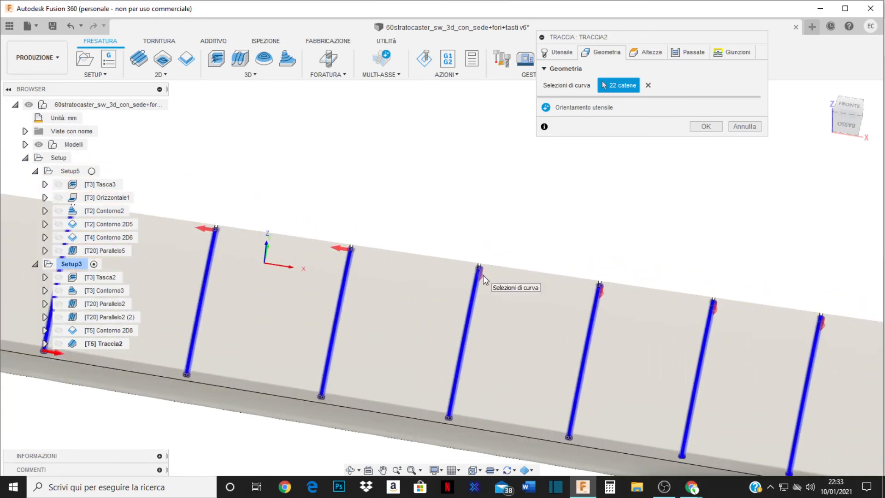
click(603, 294)
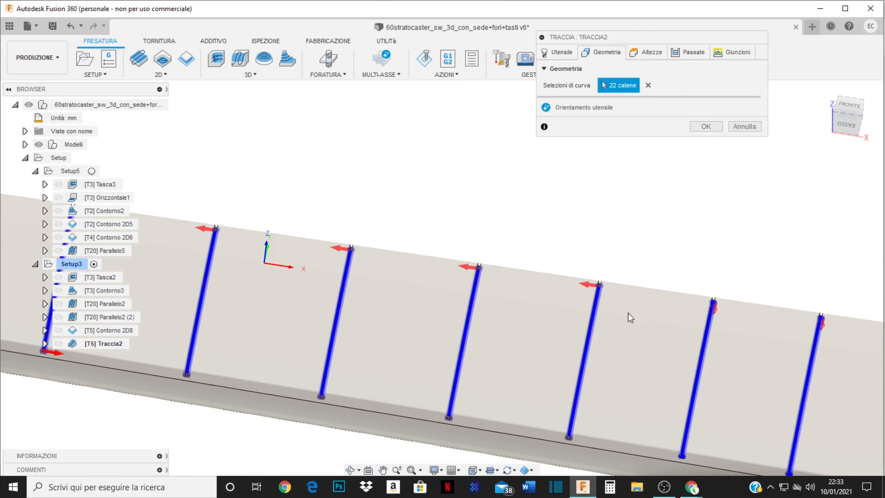
click(716, 307)
click(823, 325)
Reverse the chain direction of the tenth through thirteenth fret slots
scroll(262, 276, down, 3)
scroll(467, 304, up, 5)
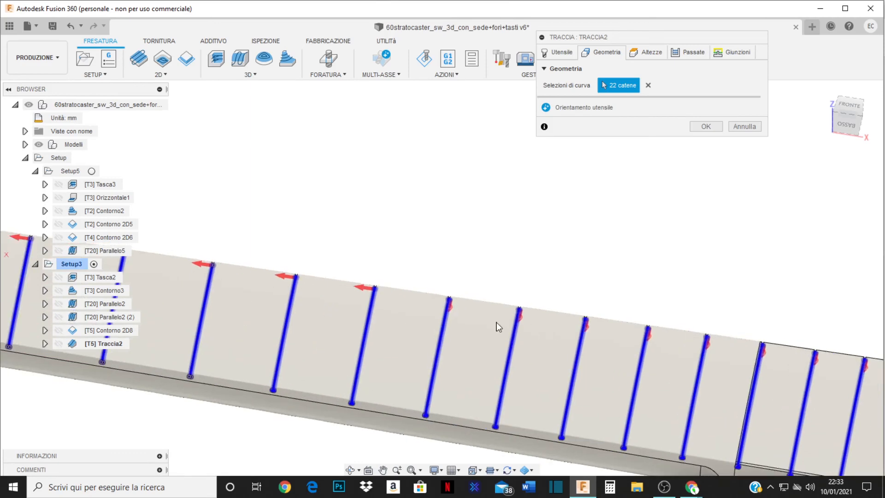
click(452, 311)
click(586, 326)
click(650, 336)
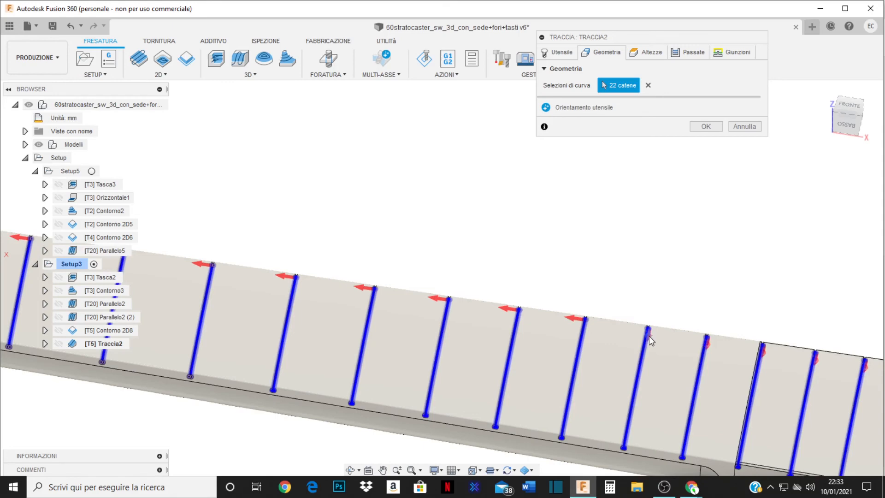
Reverse the chain direction of the fourteenth through seventeenth fret slots, around the neck heel transition
click(710, 345)
click(765, 353)
click(812, 361)
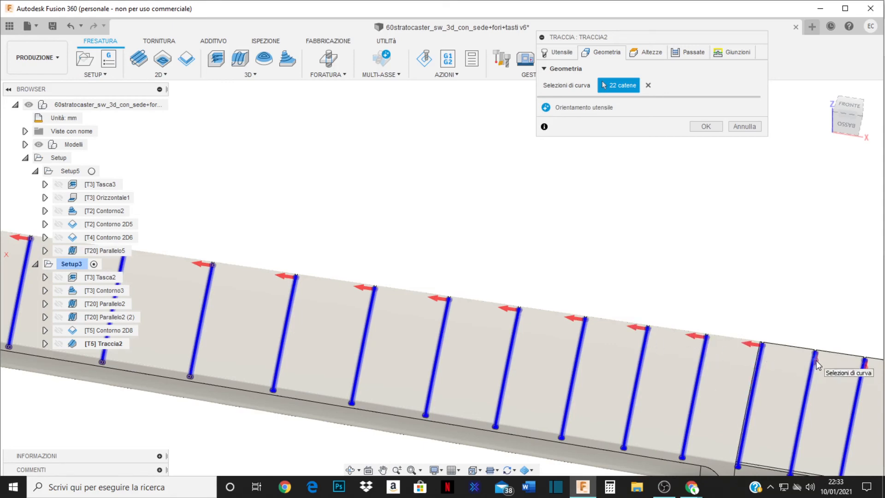
click(867, 370)
Reverse the chain direction of the last five fret slots at the heel end and confirm the edited Traccia2 operation
scroll(446, 328, down, 3)
scroll(857, 376, up, 5)
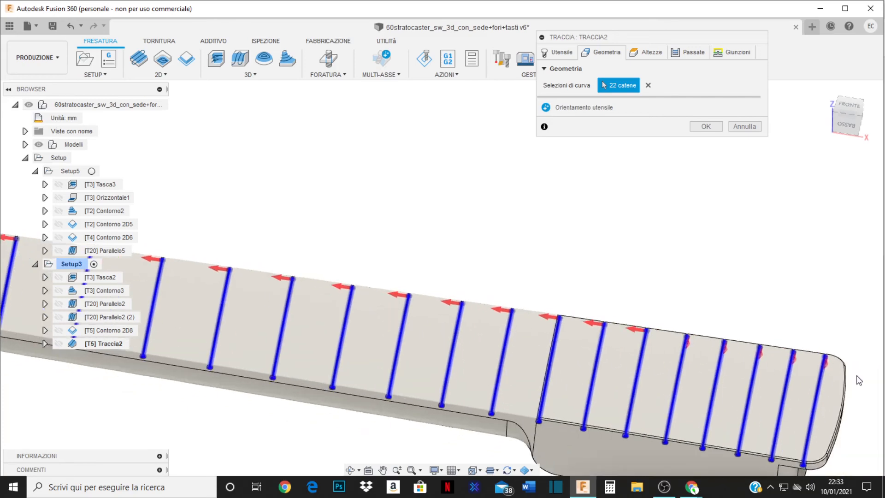
click(574, 319)
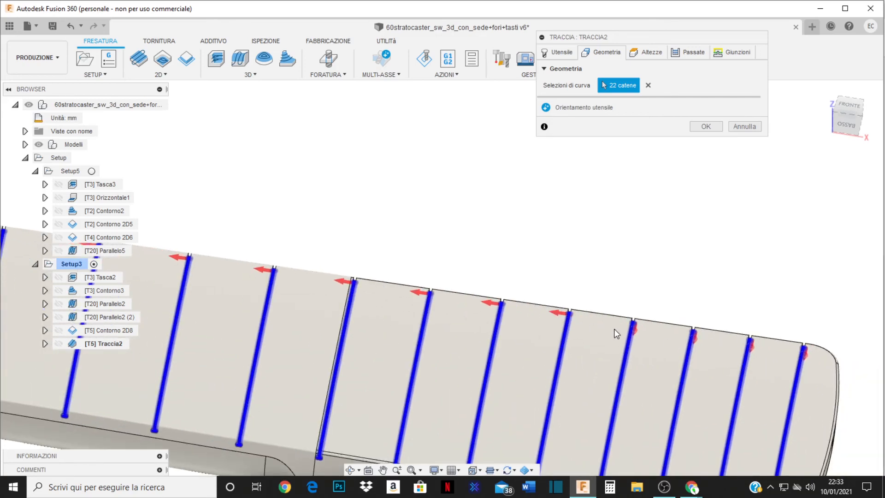
click(639, 330)
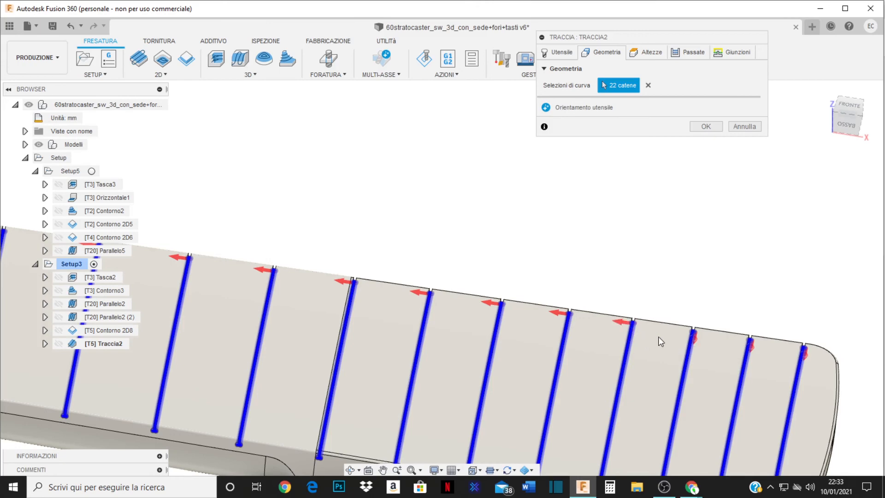
click(694, 341)
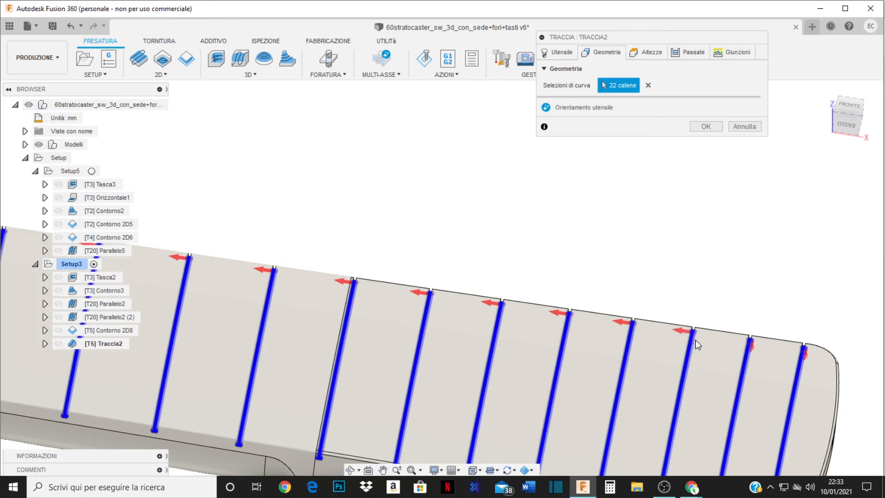
click(749, 348)
scroll(517, 251, down, 2)
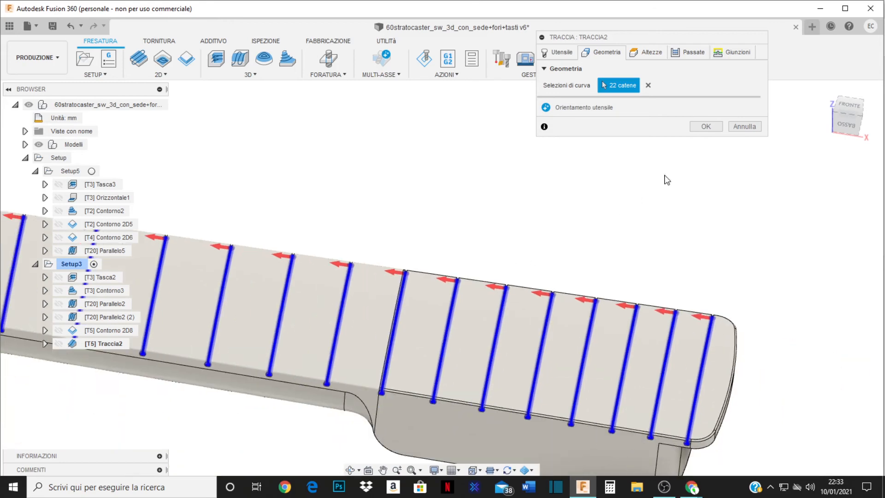
click(708, 128)
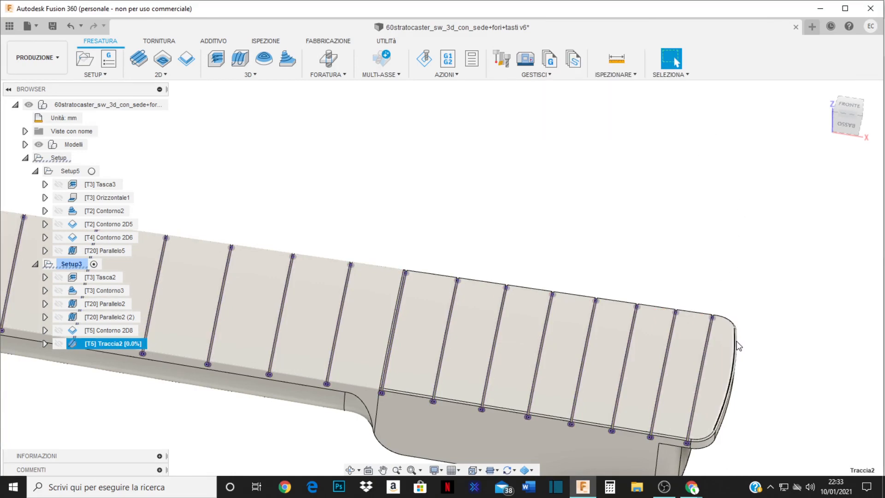
Examine the regenerated Traccia2 toolpath along the fretboard from the nut to the heel end
scroll(574, 311, down, 2)
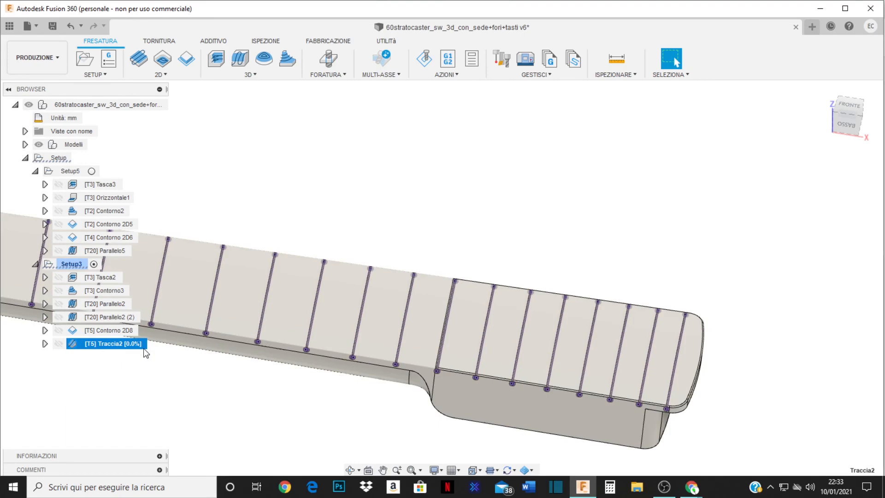
scroll(606, 355, down, 5)
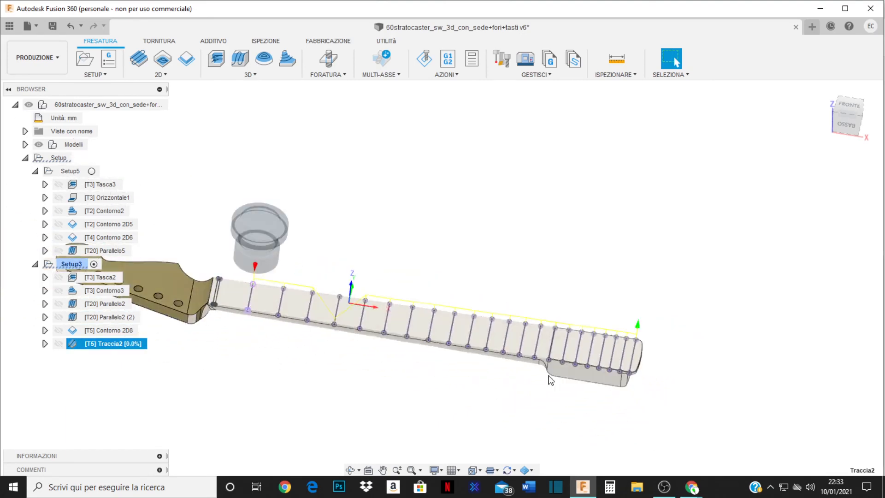
scroll(503, 364, up, 3)
middle_drag(590, 400, 636, 373)
scroll(330, 270, down, 2)
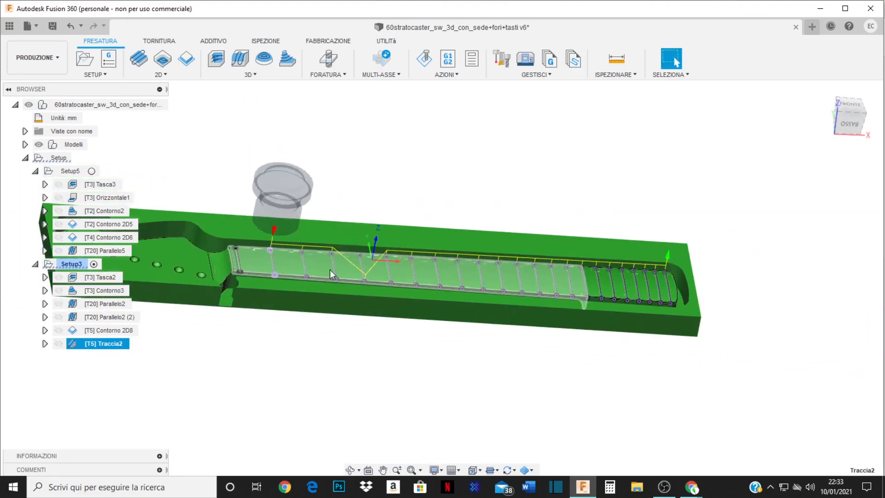
scroll(330, 270, up, 8)
shift+middle_drag(384, 323, 254, 332)
scroll(373, 312, up, 5)
scroll(428, 335, down, 7)
scroll(469, 326, down, 3)
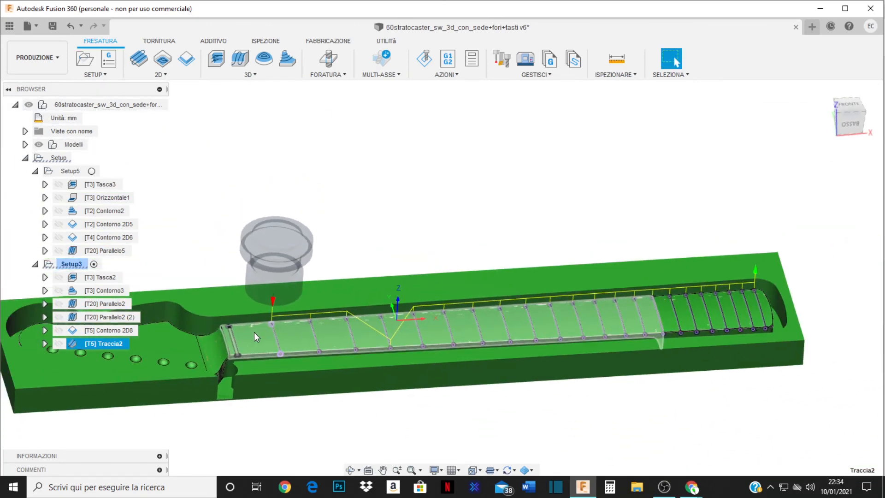
Simulate the Traccia2 operation and play the material removal through to its end
right_click(112, 344)
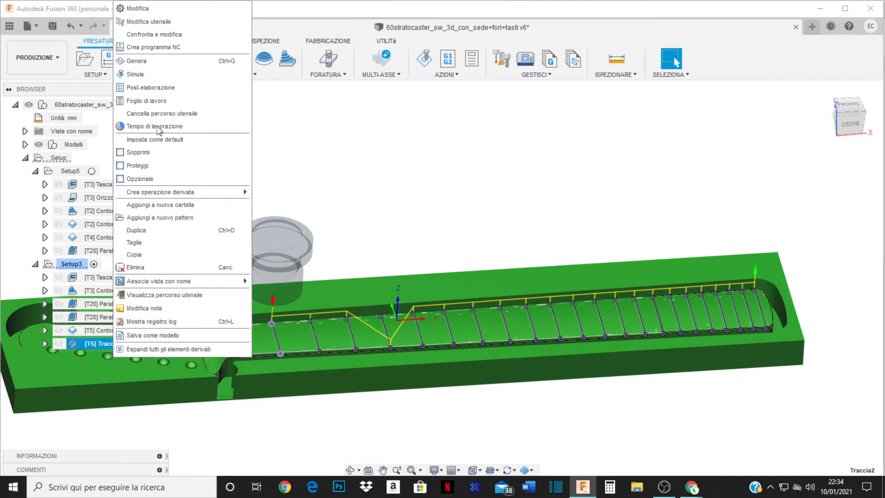
click(136, 75)
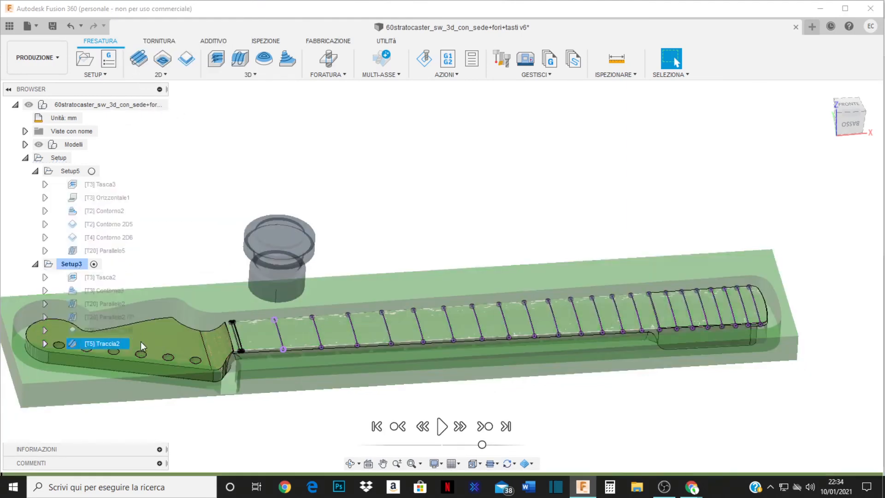
click(441, 426)
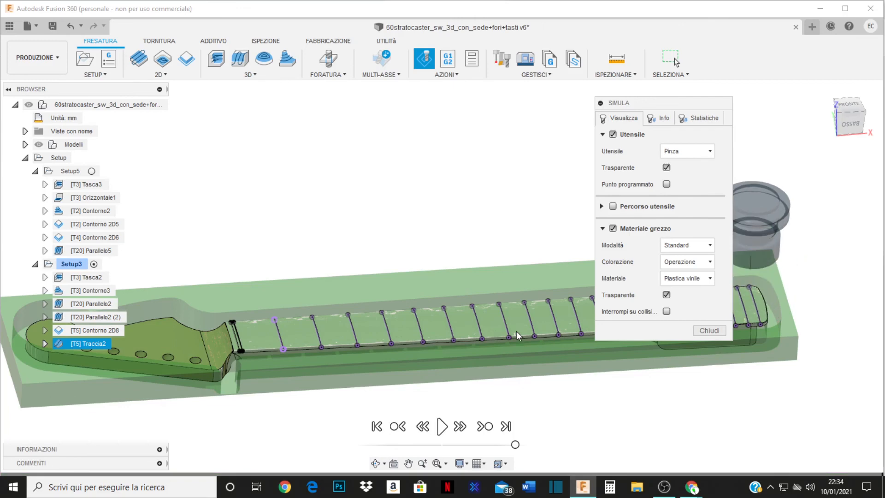
Inspect the simulated fret slot cuts at close range along the fretboard edge, including the slot ends, and close the simulation
scroll(392, 336, up, 10)
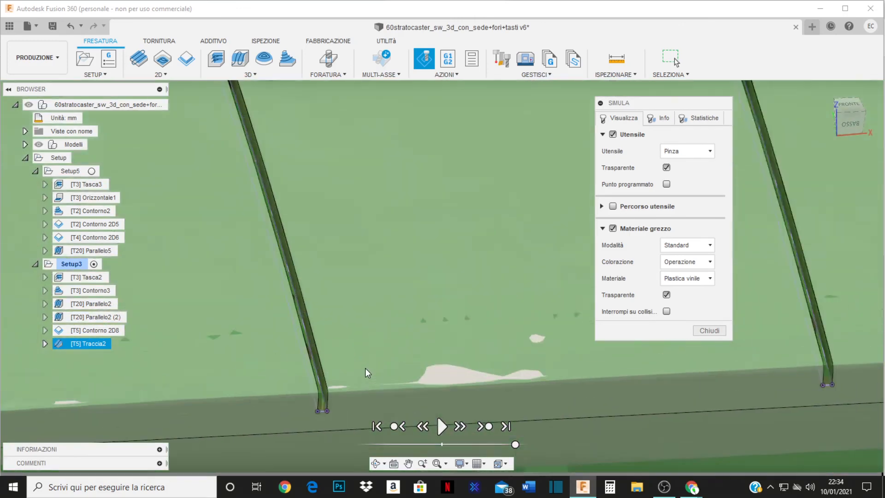
shift+middle_drag(389, 309, 337, 331)
scroll(302, 296, down, 2)
scroll(350, 328, down, 2)
scroll(345, 301, up, 7)
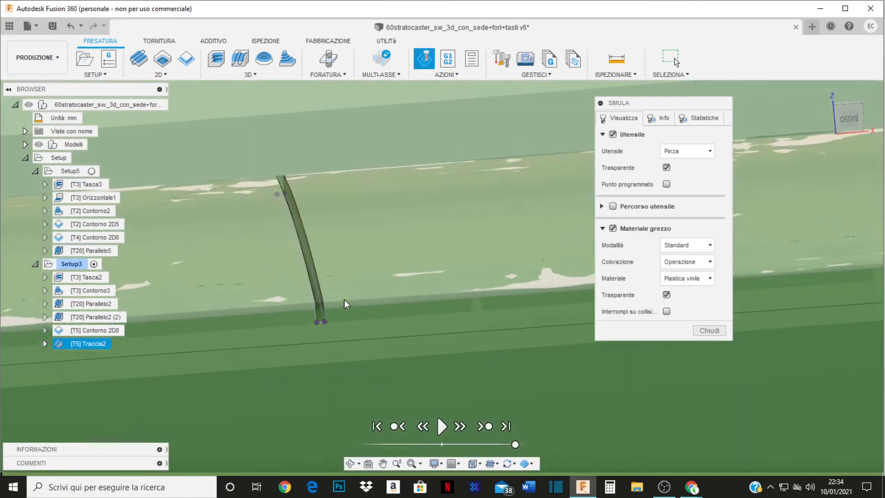
scroll(344, 300, up, 3)
middle_drag(427, 302, 170, 315)
middle_drag(505, 300, 192, 313)
middle_drag(436, 315, 336, 319)
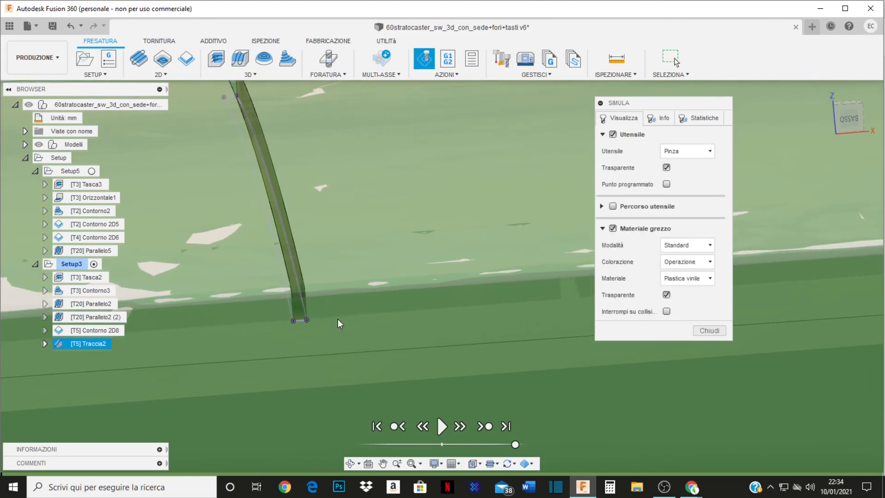
mouse_move(474, 285)
middle_down()
mouse_move(233, 314)
mouse_move(240, 351)
middle_up()
middle_drag(485, 316, 281, 289)
middle_drag(484, 282, 254, 289)
mouse_move(522, 216)
middle_down()
mouse_move(351, 304)
mouse_move(200, 349)
middle_up()
middle_drag(546, 286, 270, 290)
scroll(271, 290, up, 1)
scroll(469, 284, down, 1)
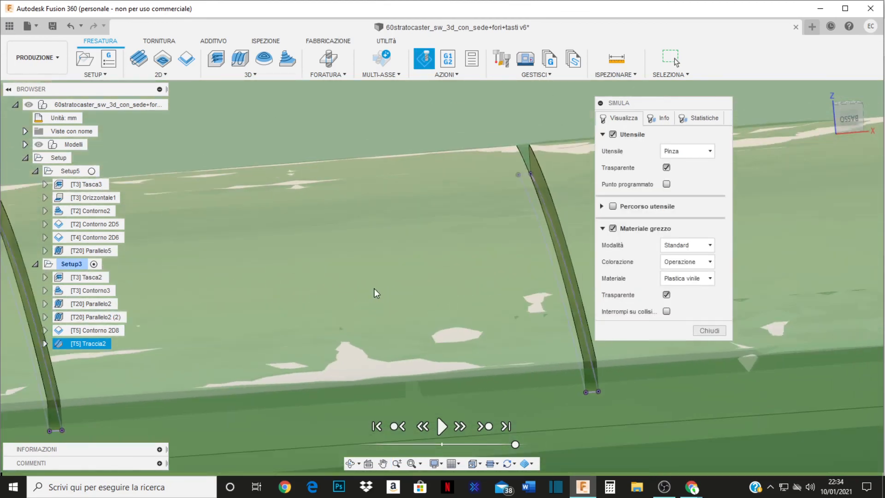
scroll(375, 290, down, 1)
middle_drag(447, 276, 118, 304)
middle_drag(296, 279, 111, 308)
middle_drag(407, 300, 191, 319)
middle_drag(383, 298, 257, 305)
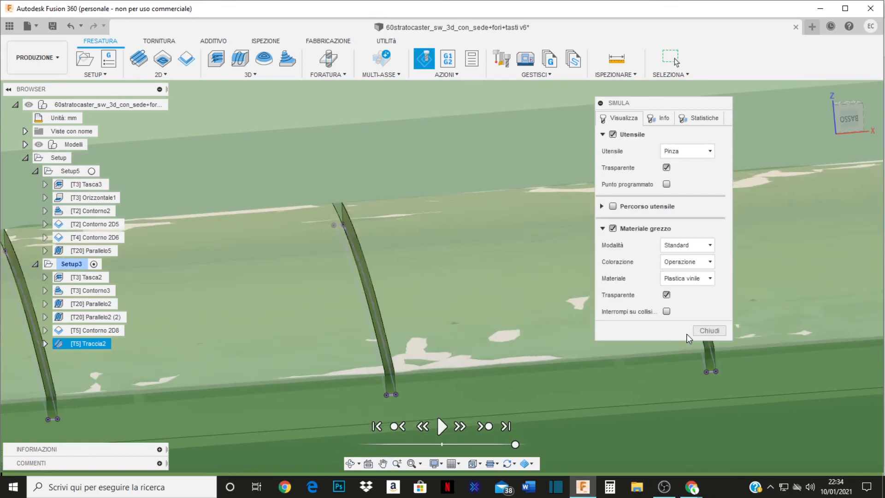
click(703, 332)
Select Setup3 and review the fretted neck inside its stock block
scroll(523, 323, down, 5)
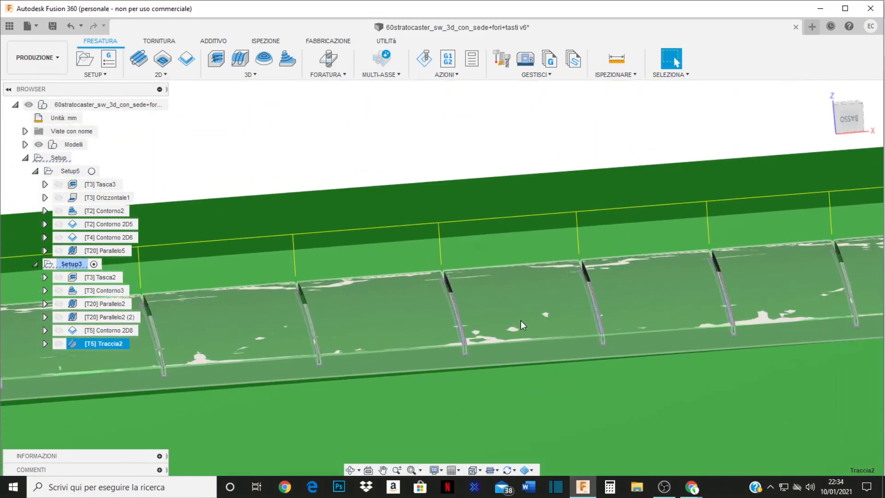
scroll(534, 303, down, 4)
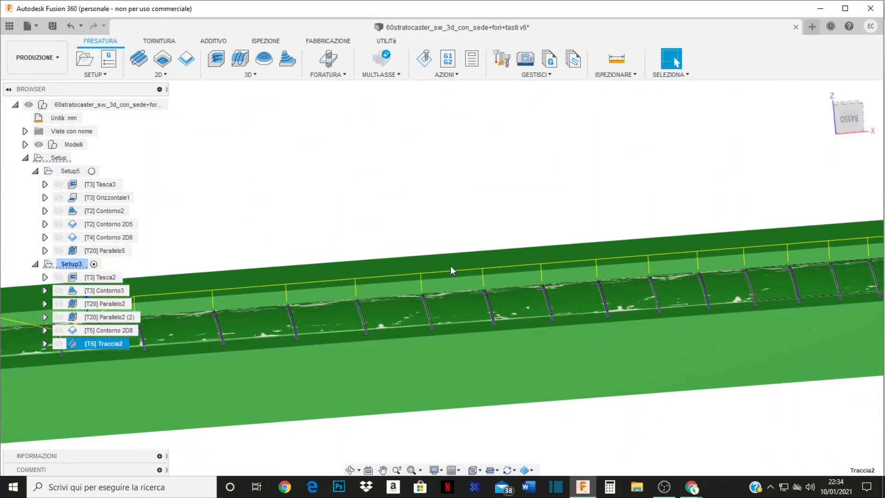
click(71, 264)
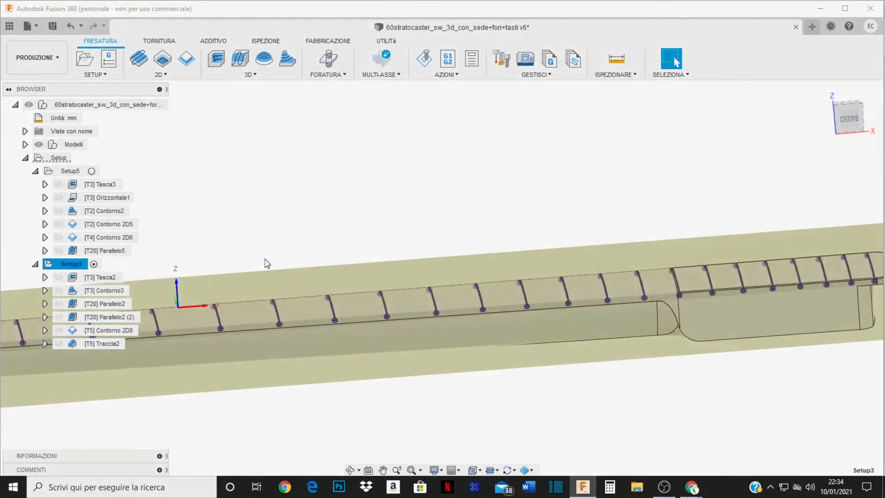
scroll(642, 300, down, 4)
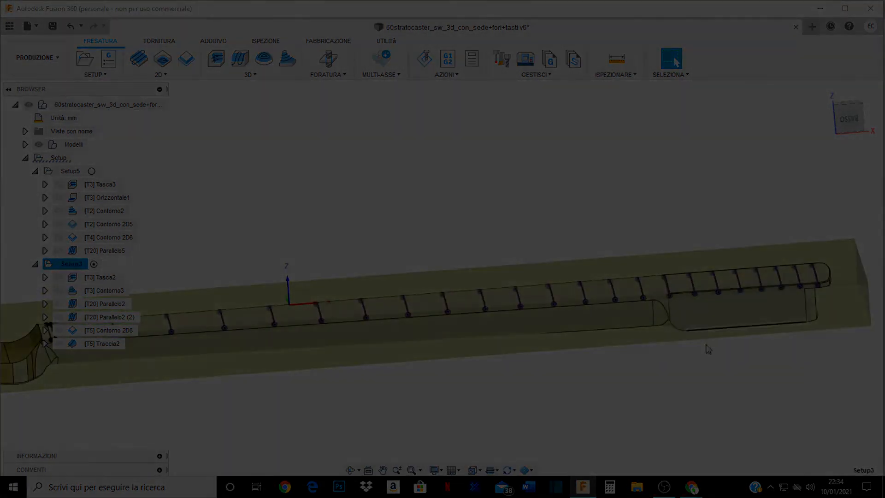